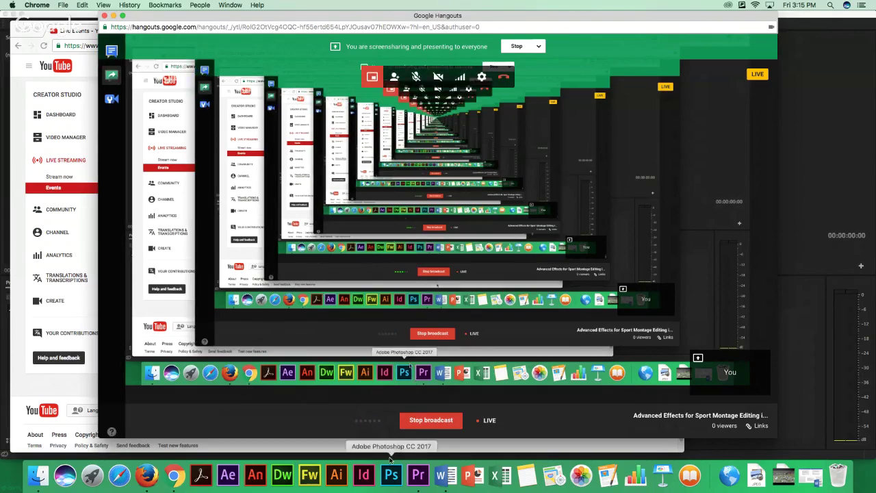
# Bring Premiere Pro in front of the Hangouts screen share.
pyautogui.click(417, 474)
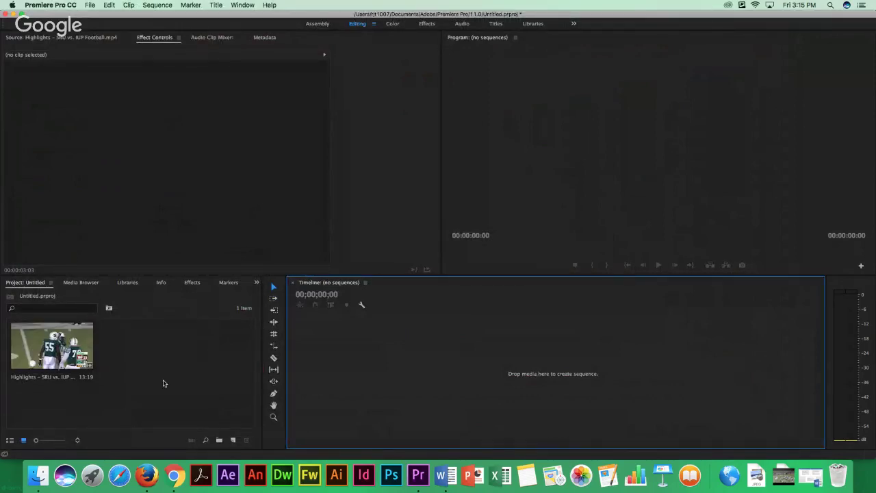
# Preview the football clip, then delete it from the Project panel.
pyautogui.doubleClick(52, 349)
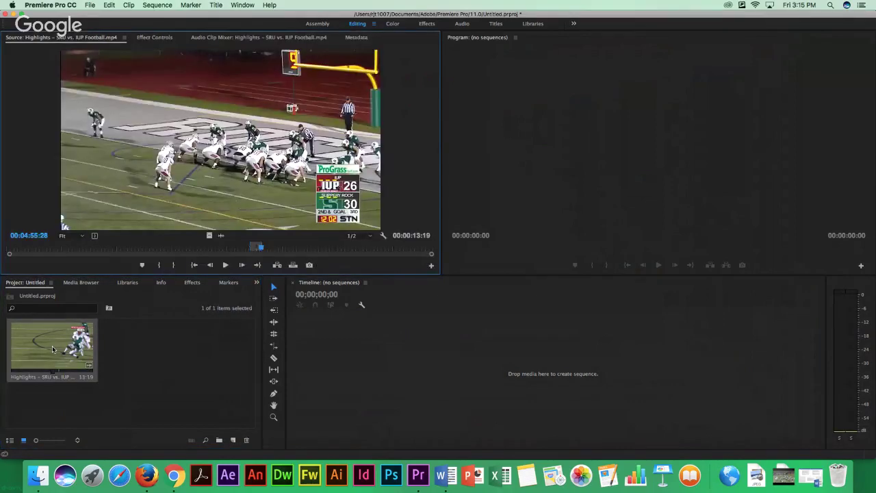
pyautogui.moveTo(259, 247); pyautogui.dragTo(194, 249)
pyautogui.click(49, 347)
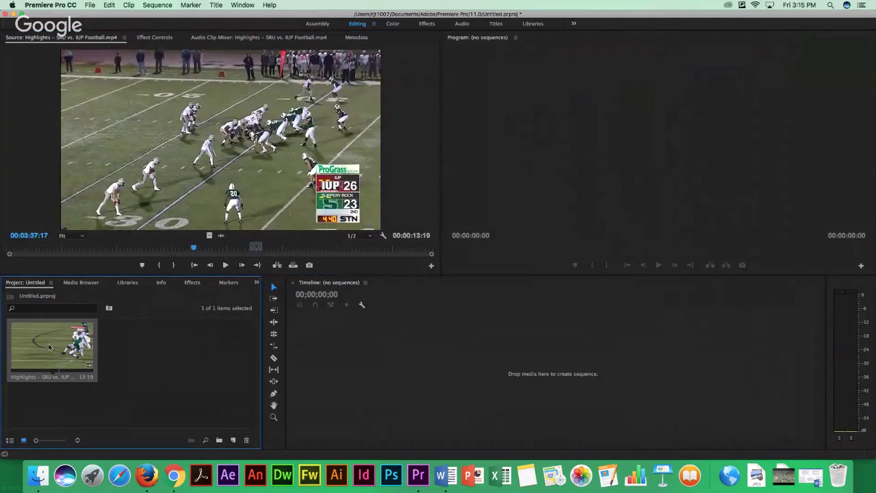
pyautogui.press('Delete')
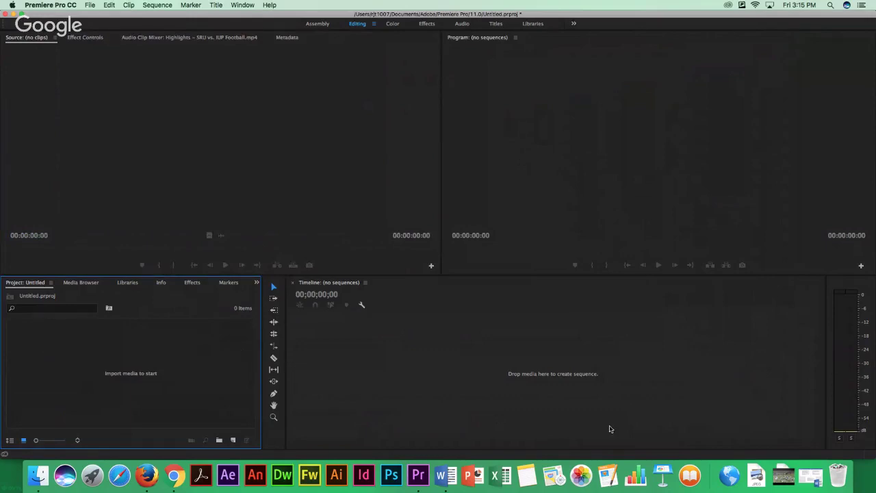
# Import 'Highlights – SRU vs. IUP Football.mp4' from Downloads and open it in the Source monitor.
pyautogui.click(784, 477)
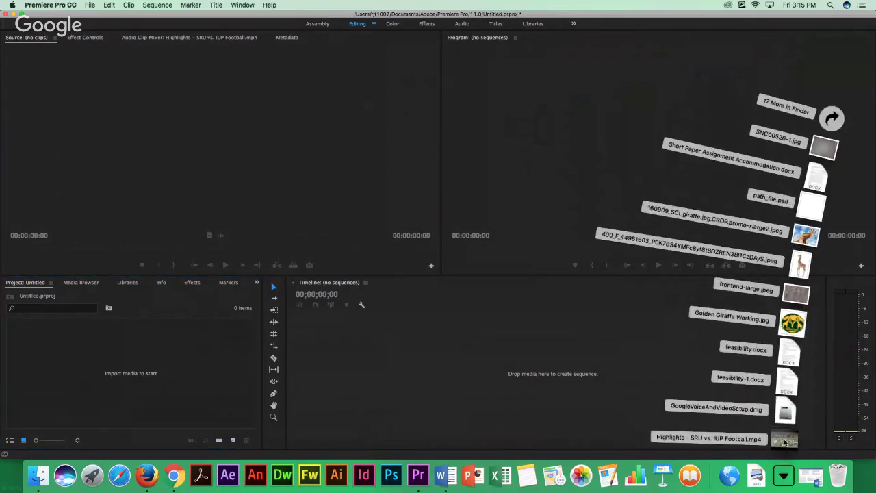
pyautogui.moveTo(788, 443); pyautogui.dragTo(127, 361)
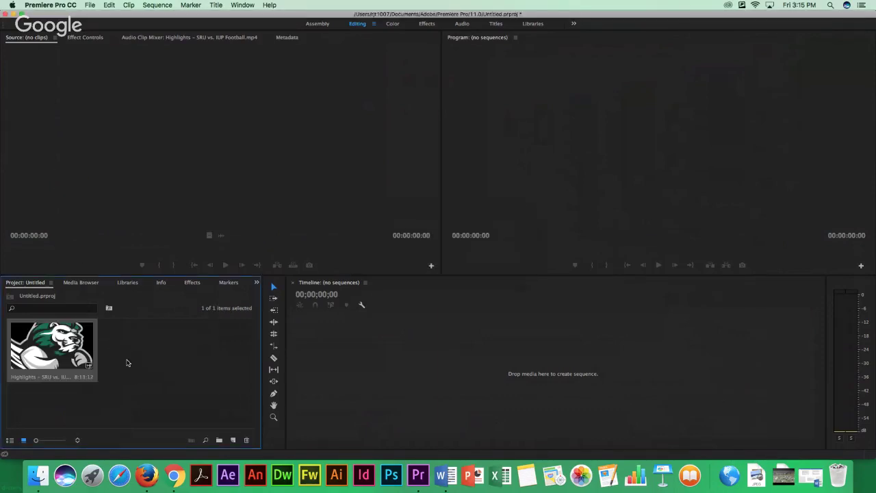
pyautogui.doubleClick(39, 344)
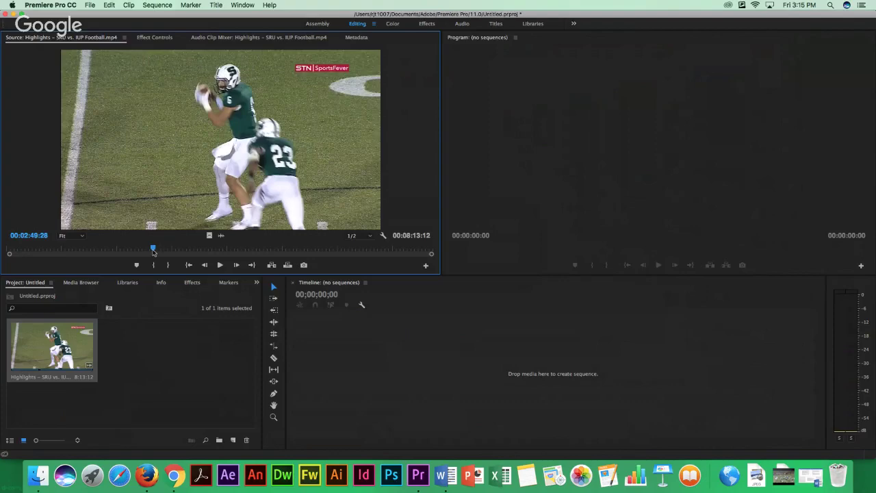
# Scrub the source footage to the start of the play near 03:27.
pyautogui.moveTo(154, 251); pyautogui.dragTo(155, 251)
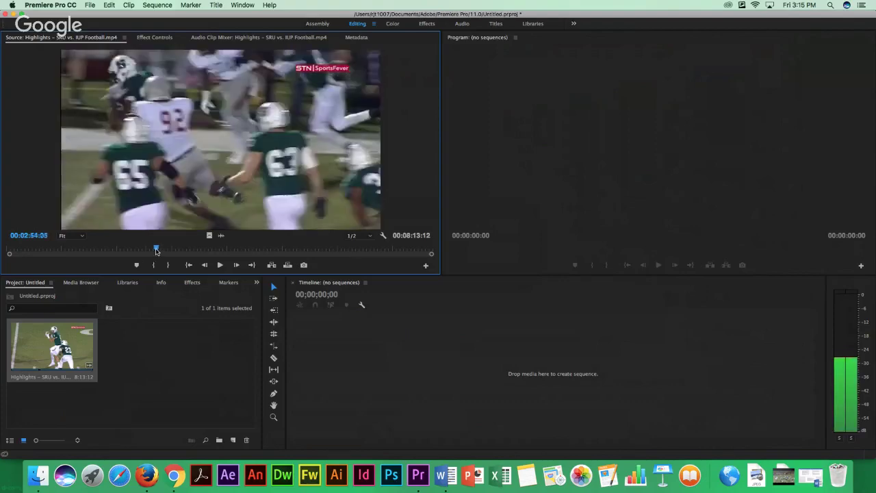
pyautogui.moveTo(156, 250); pyautogui.dragTo(129, 245)
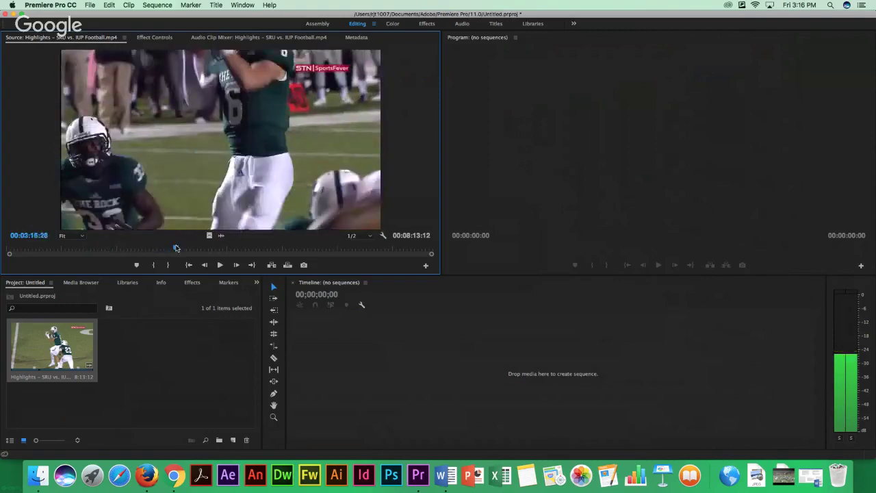
pyautogui.click(176, 248)
pyautogui.moveTo(176, 247); pyautogui.dragTo(177, 248)
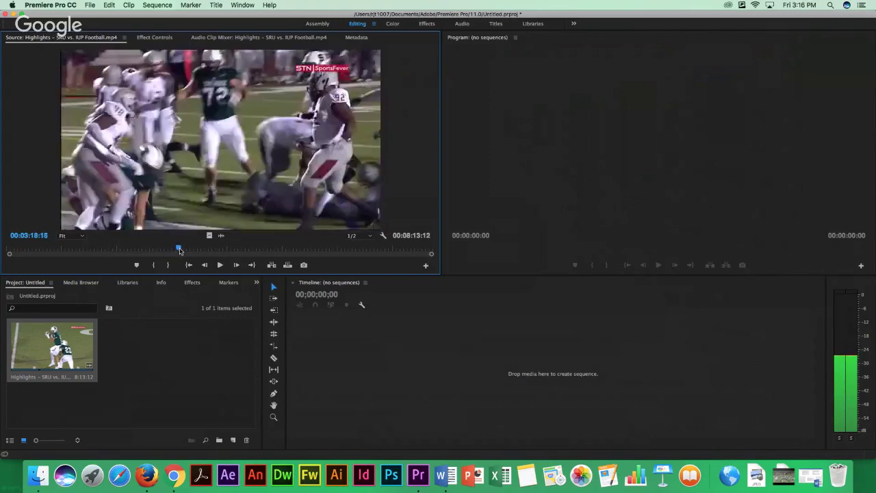
pyautogui.moveTo(186, 250); pyautogui.dragTo(185, 250)
# Mark In and Out around the 00:00:07:19 play and drag it into a new sequence.
pyautogui.click(155, 267)
pyautogui.press('space')
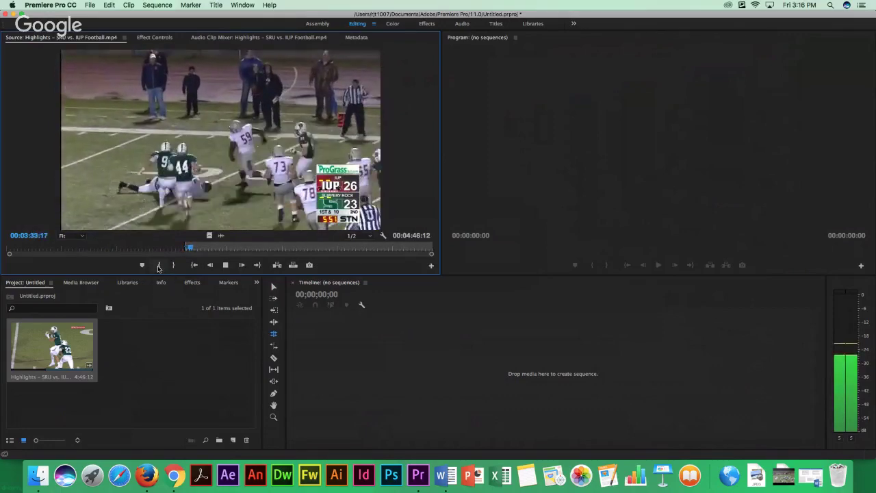
pyautogui.press('space')
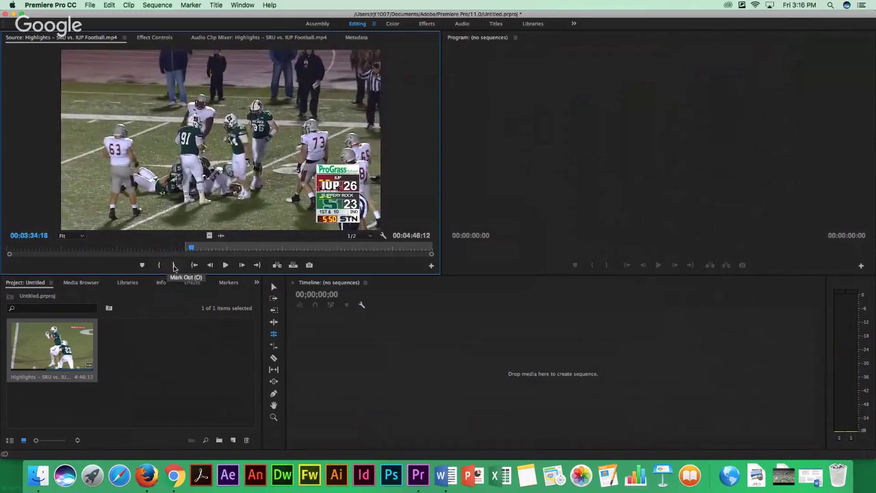
pyautogui.click(174, 267)
pyautogui.moveTo(191, 249); pyautogui.dragTo(189, 249)
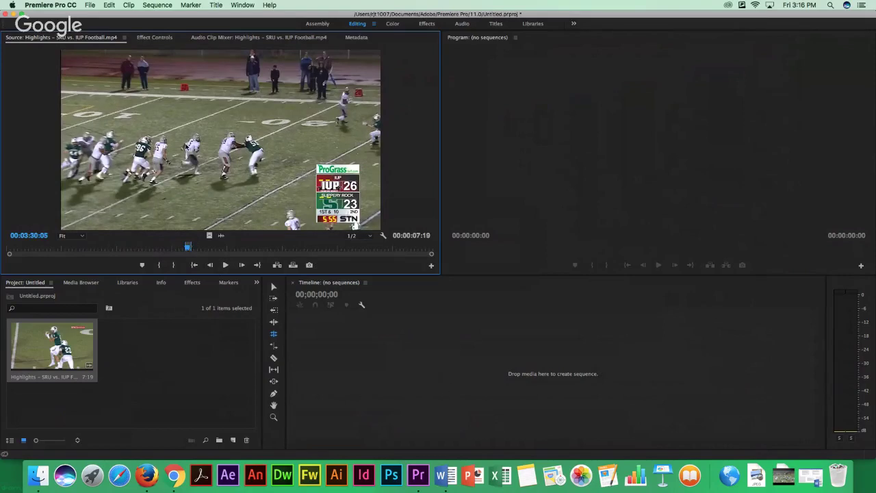
pyautogui.moveTo(186, 148); pyautogui.dragTo(552, 363)
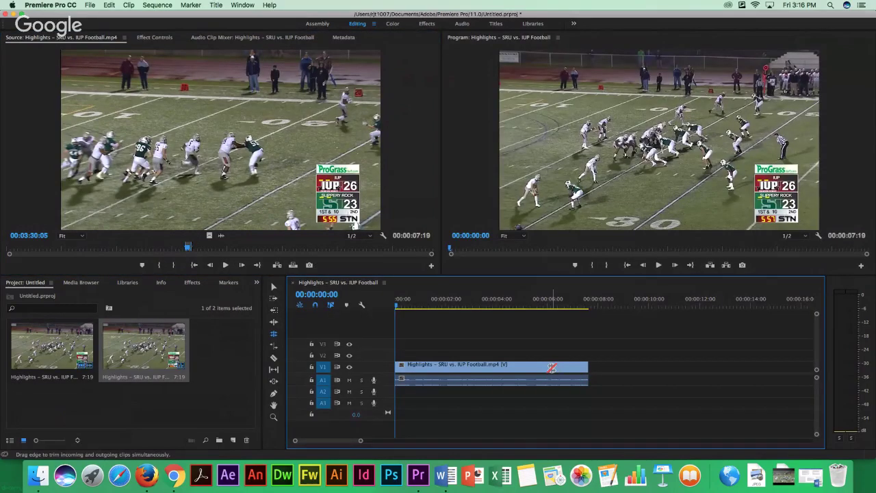
# Split the sequence clip at 00:00:02:28 with the Razor tool.
pyautogui.moveTo(397, 306)
pyautogui.mouseDown()
pyautogui.moveTo(408, 315)
pyautogui.moveTo(401, 309)
pyautogui.mouseUp()
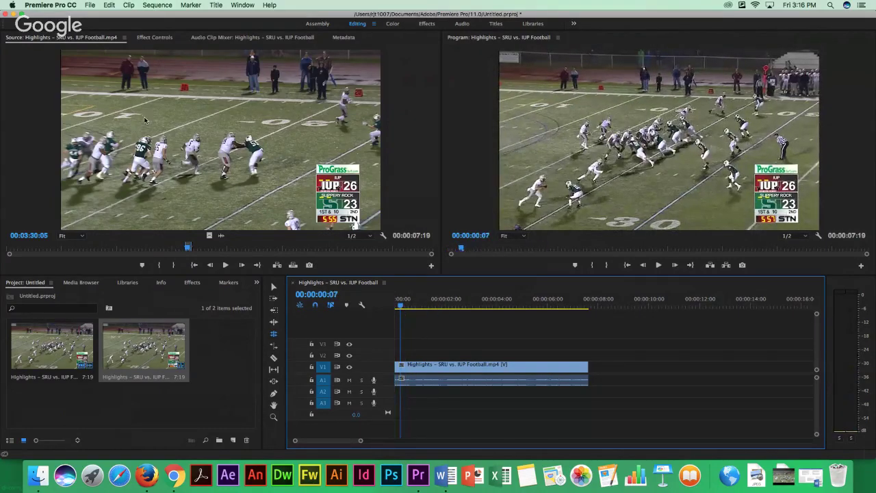
pyautogui.moveTo(190, 248); pyautogui.dragTo(188, 248)
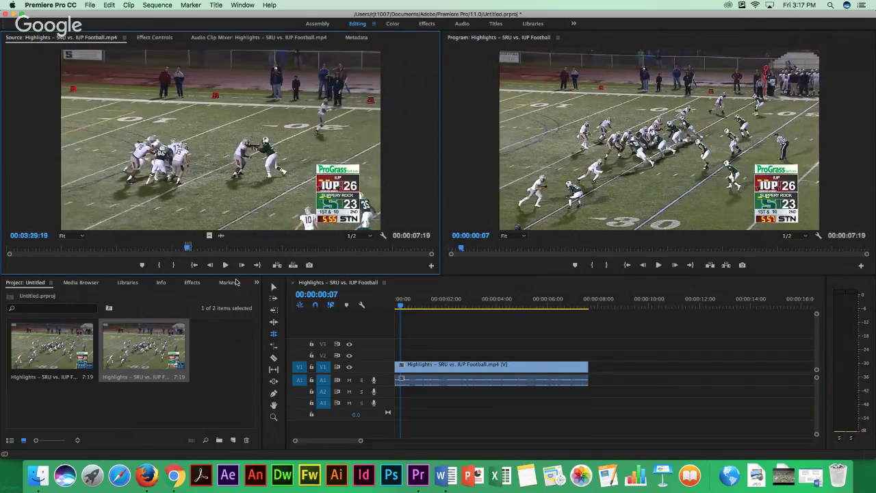
pyautogui.moveTo(414, 314); pyautogui.dragTo(392, 317)
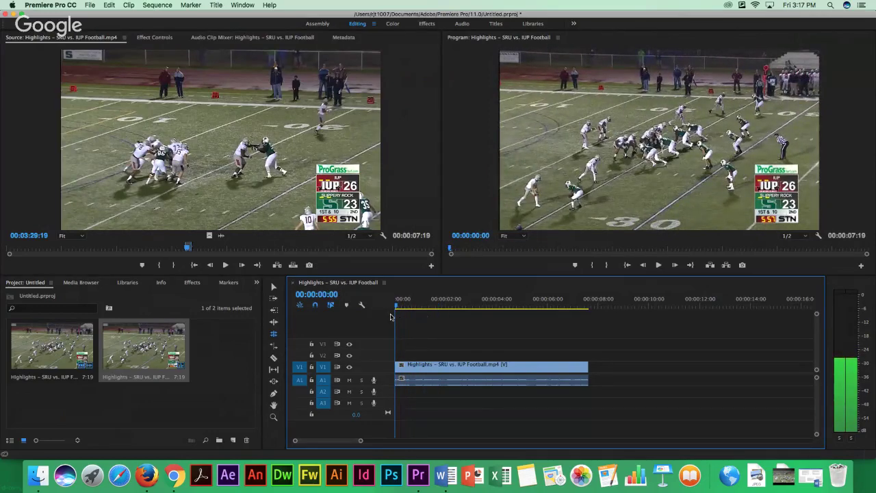
pyautogui.moveTo(390, 317); pyautogui.dragTo(471, 366)
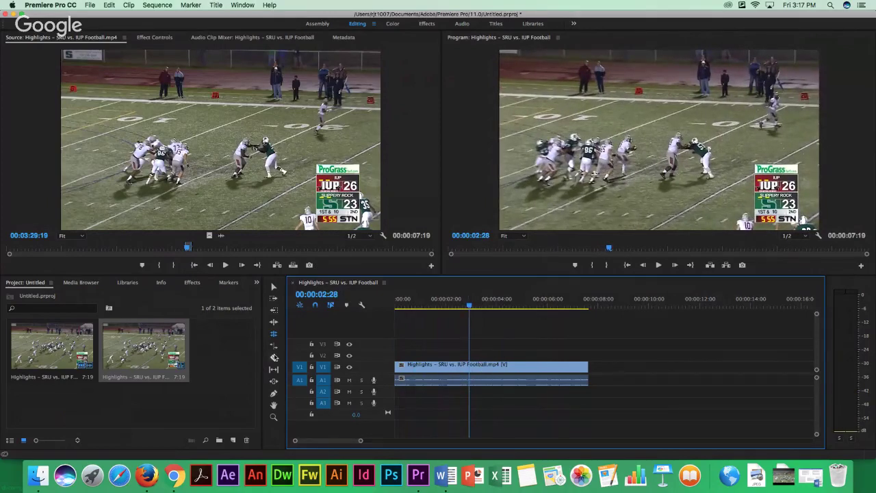
pyautogui.click(273, 359)
pyautogui.click(471, 366)
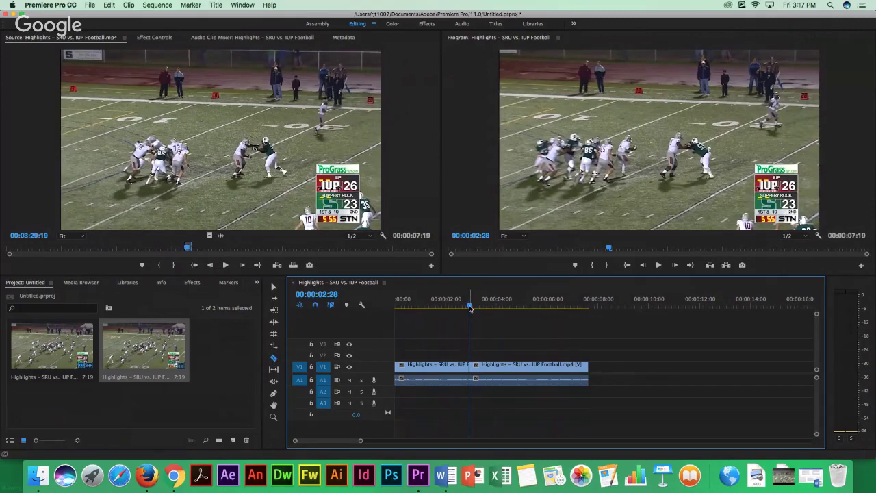
# Split again at 00:00:01:21 and drag the last piece later, leaving a gap.
pyautogui.moveTo(470, 307); pyautogui.dragTo(438, 308)
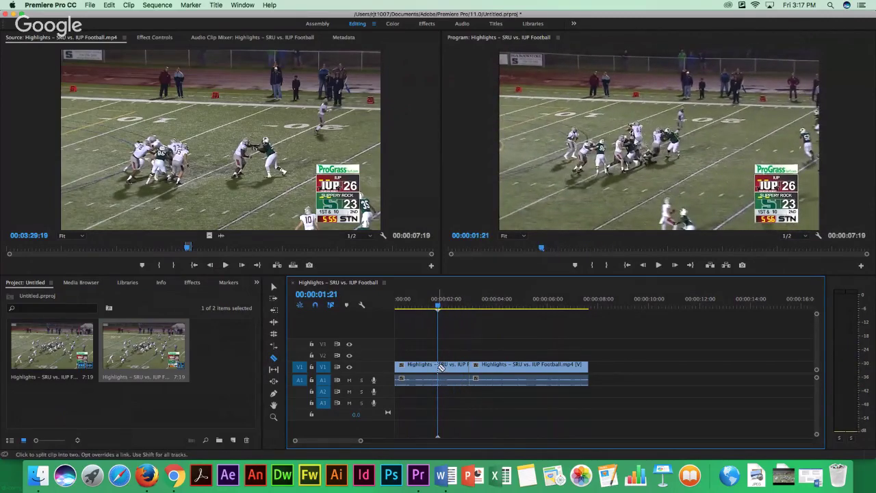
pyautogui.click(444, 367)
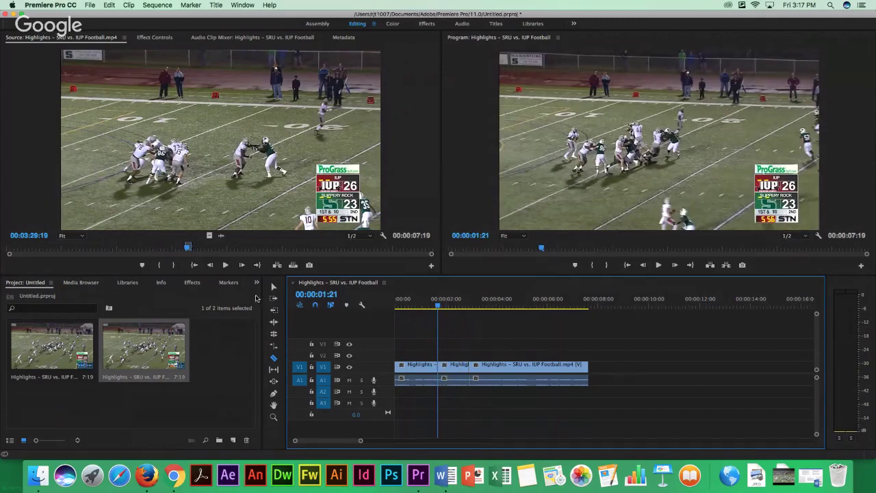
pyautogui.click(273, 287)
pyautogui.click(493, 373)
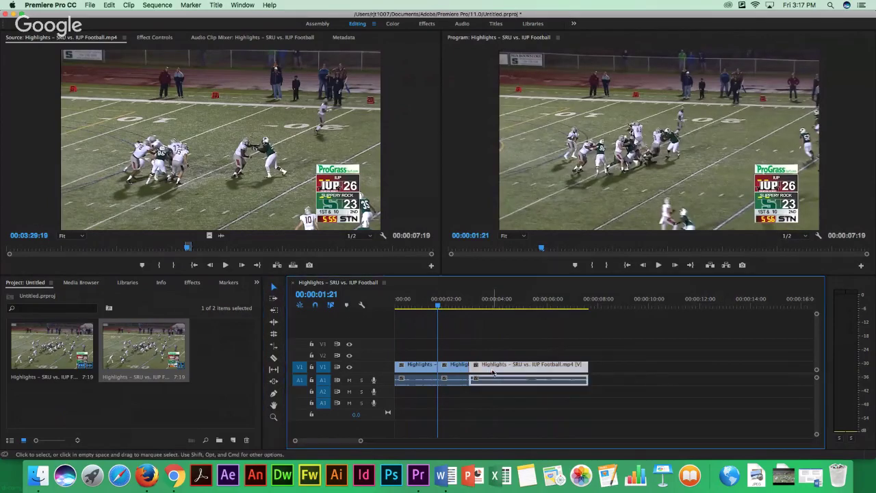
pyautogui.moveTo(493, 373); pyautogui.dragTo(581, 373)
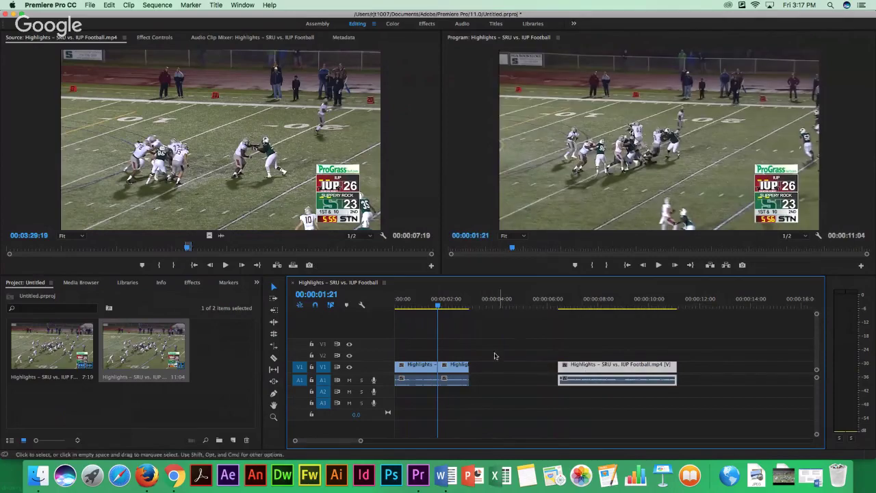
# Copy the short middle piece and paste two copies right after it.
pyautogui.moveTo(457, 371); pyautogui.dragTo(459, 368)
pyautogui.rightClick(459, 368)
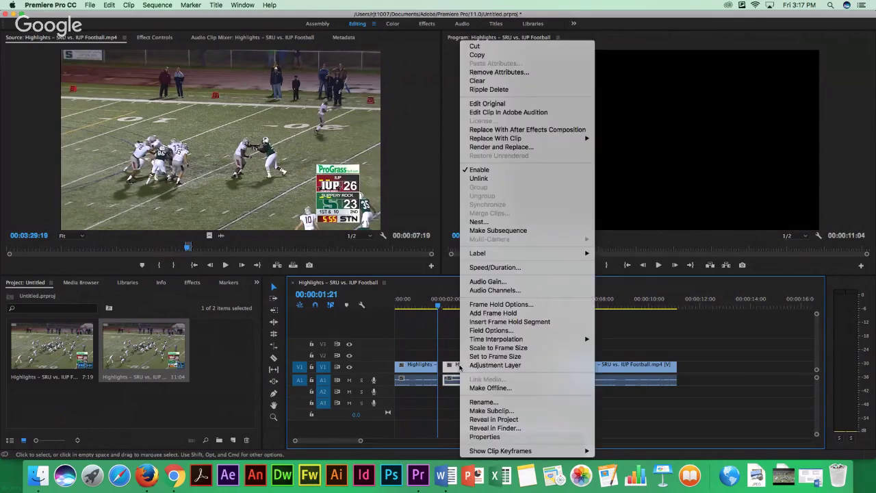
pyautogui.click(481, 56)
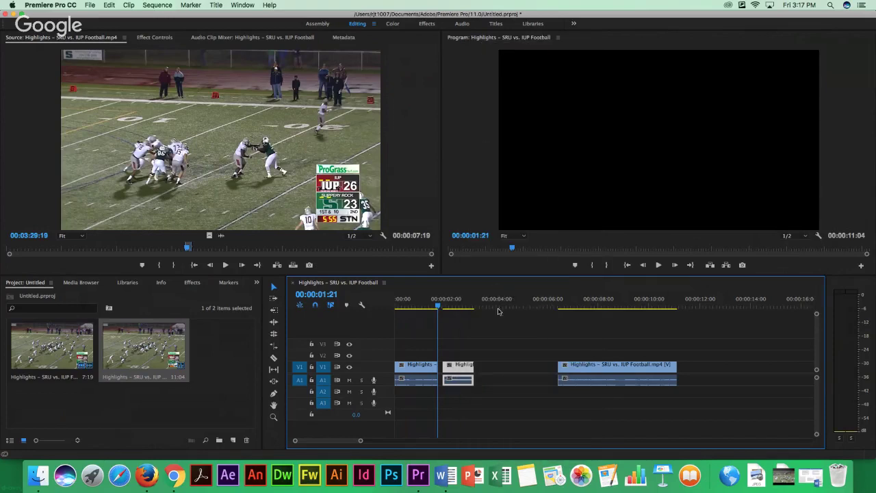
pyautogui.click(445, 311)
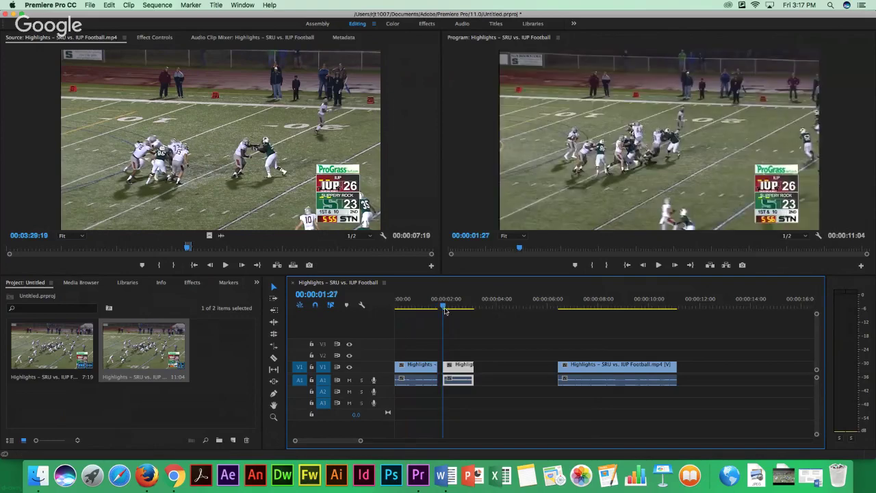
pyautogui.click(473, 312)
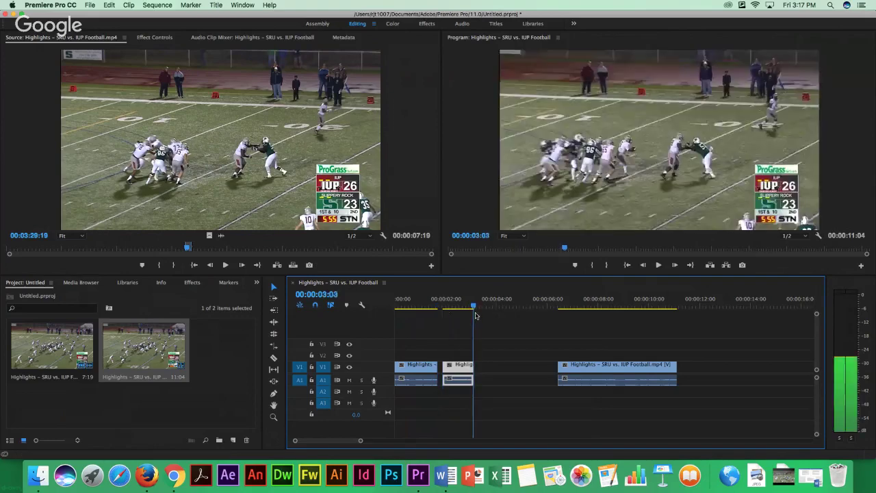
pyautogui.press('.')
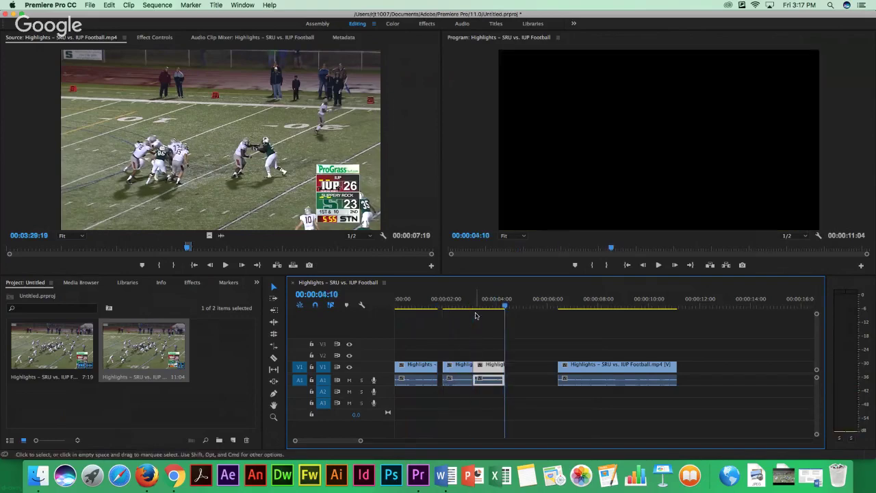
pyautogui.press('.')
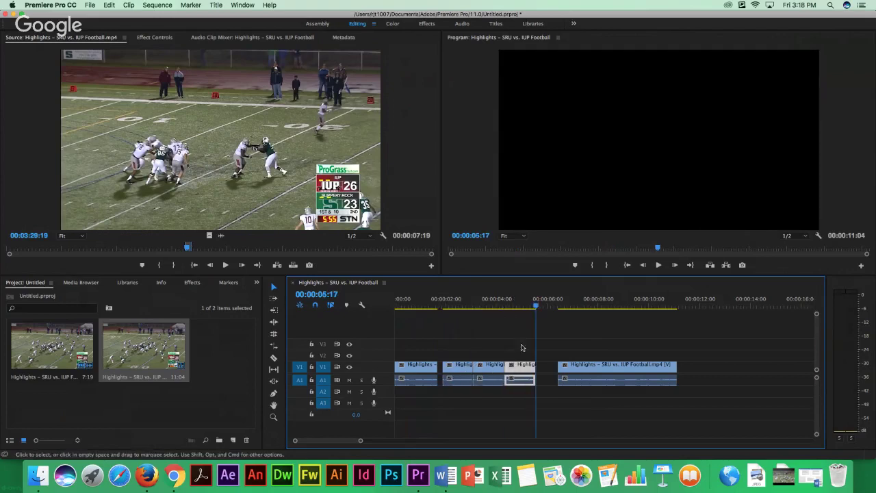
# Scrub back from 00:00:05:13 and select the neighbouring short clip.
pyautogui.click(533, 307)
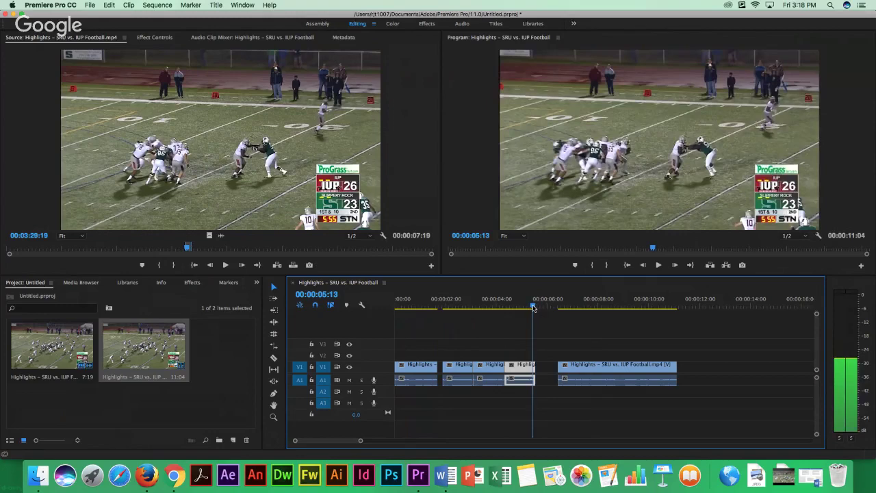
pyautogui.moveTo(534, 307); pyautogui.dragTo(457, 311)
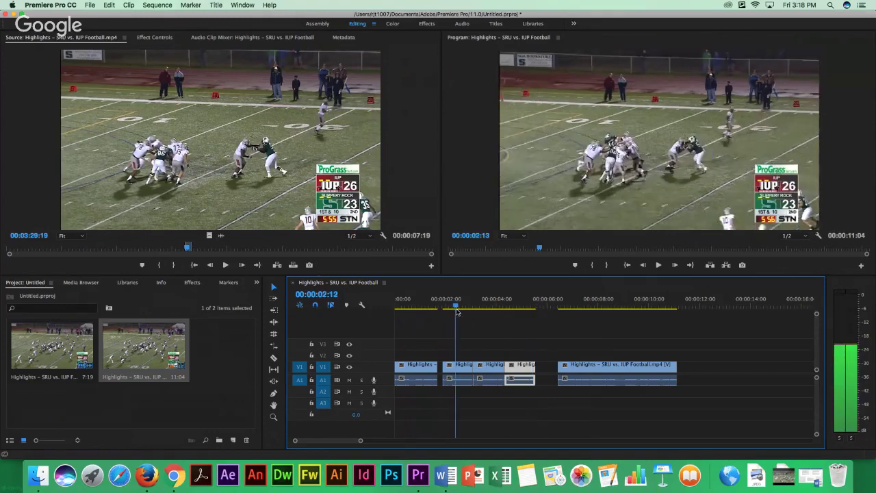
pyautogui.click(487, 368)
# Set the short clip to Reverse Speed in Speed/Duration.
pyautogui.rightClick(487, 368)
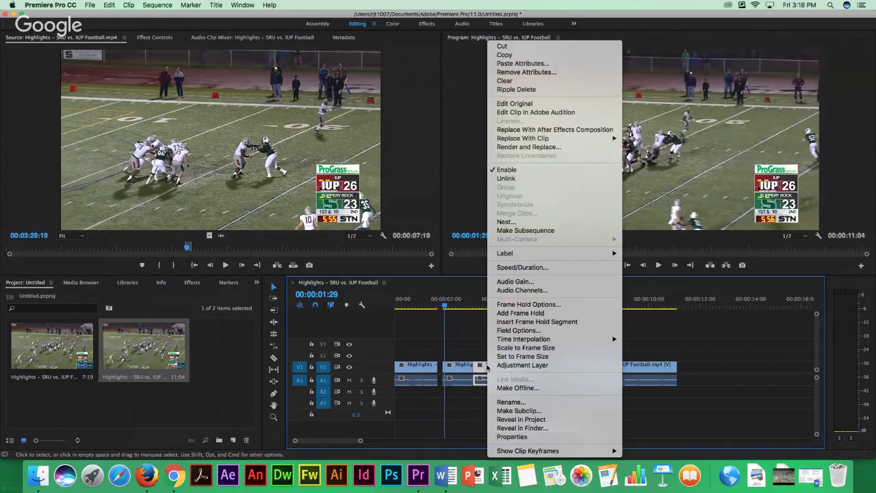
pyautogui.click(509, 268)
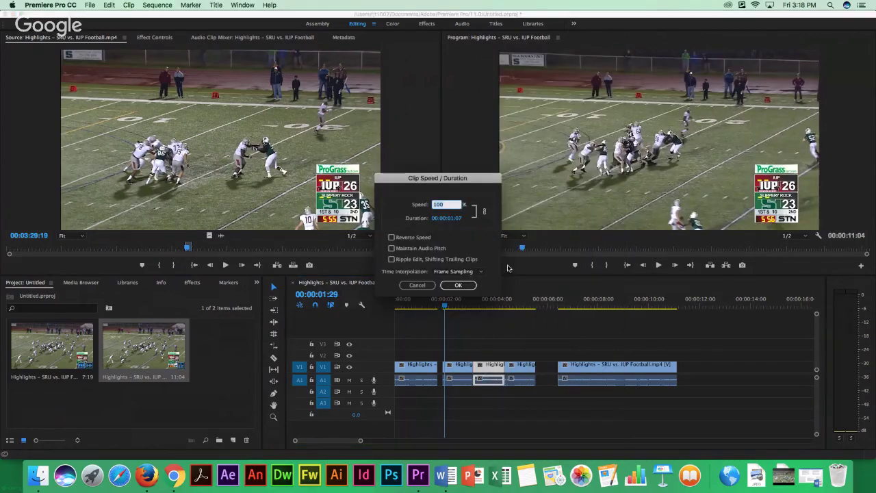
pyautogui.click(392, 238)
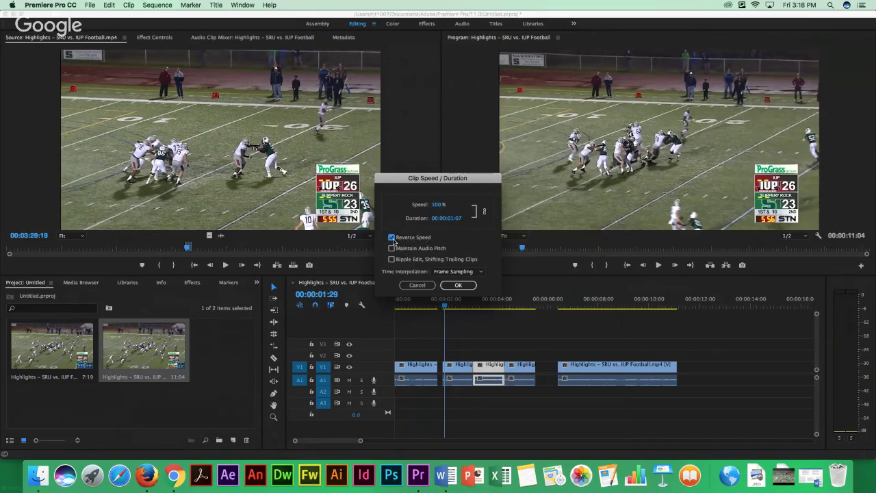
pyautogui.click(458, 285)
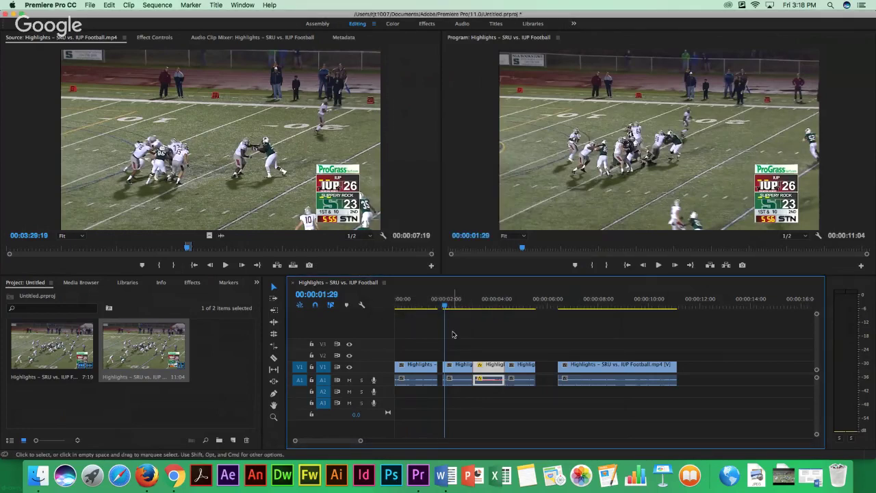
# Play and scrub the sequence to review the reversed section.
pyautogui.press('space')
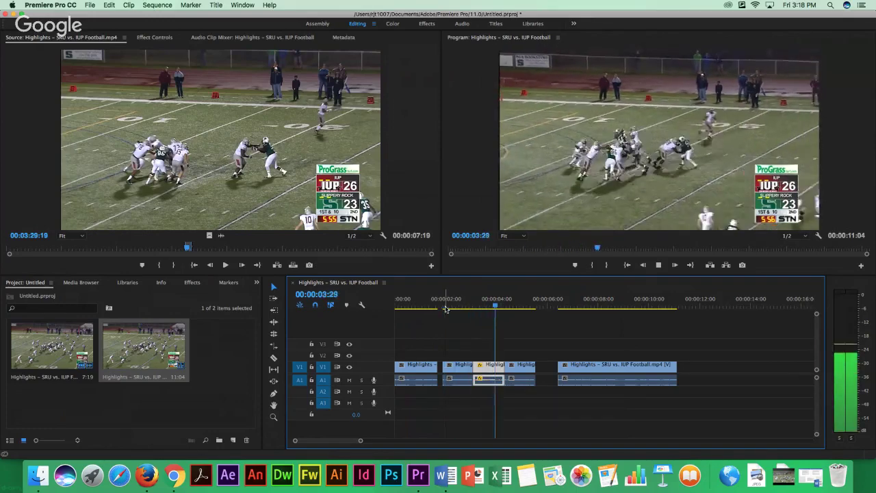
pyautogui.press('space')
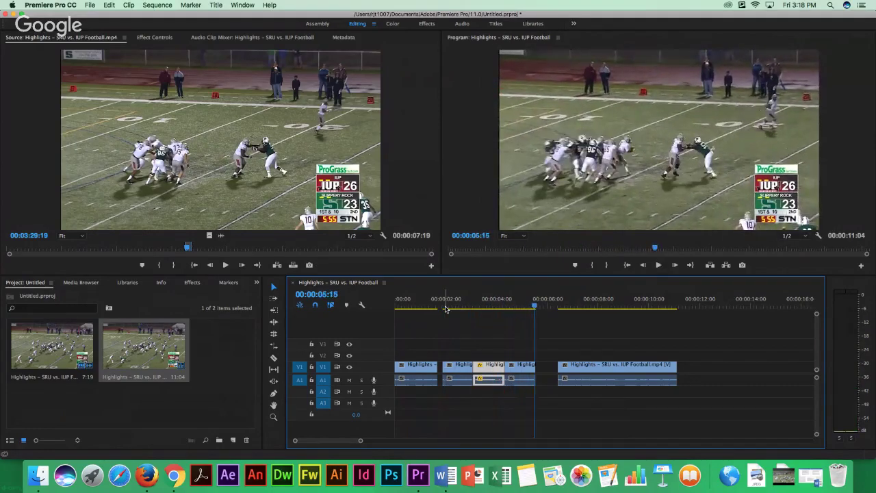
pyautogui.moveTo(536, 308); pyautogui.dragTo(528, 328)
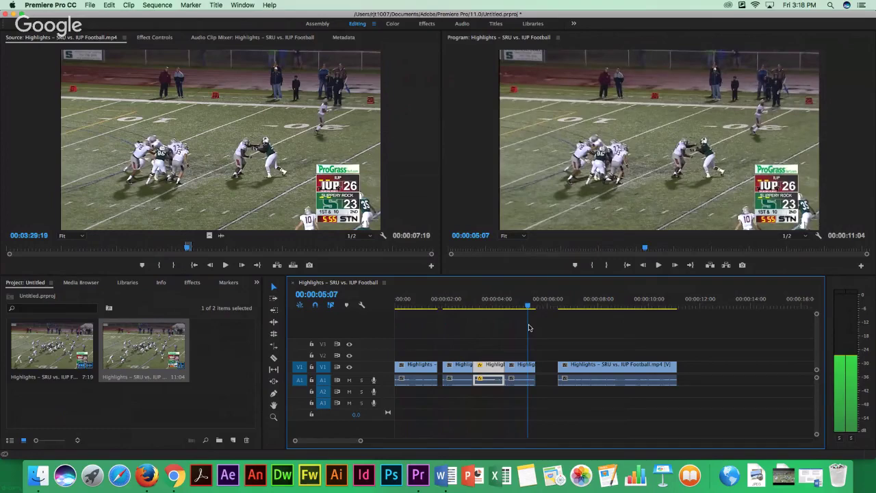
pyautogui.moveTo(528, 328); pyautogui.dragTo(622, 368)
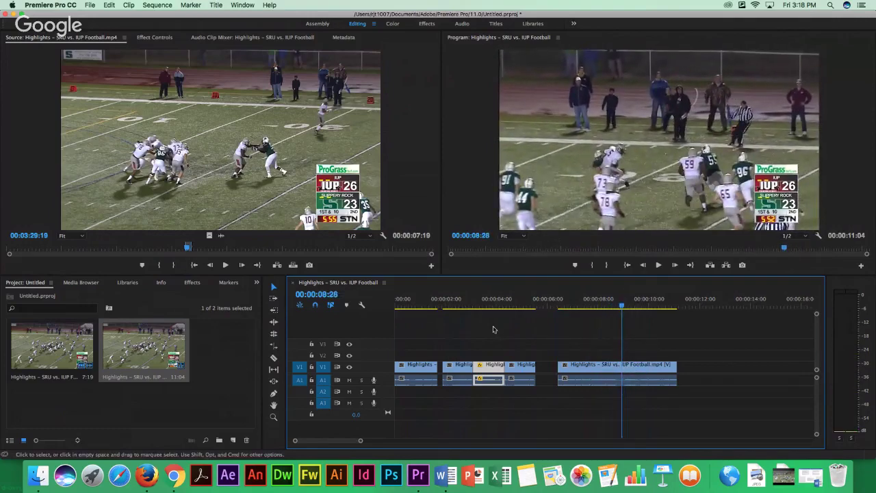
# Zoom the timeline in to frame level around the last clip.
pyautogui.click(273, 416)
pyautogui.click(622, 367)
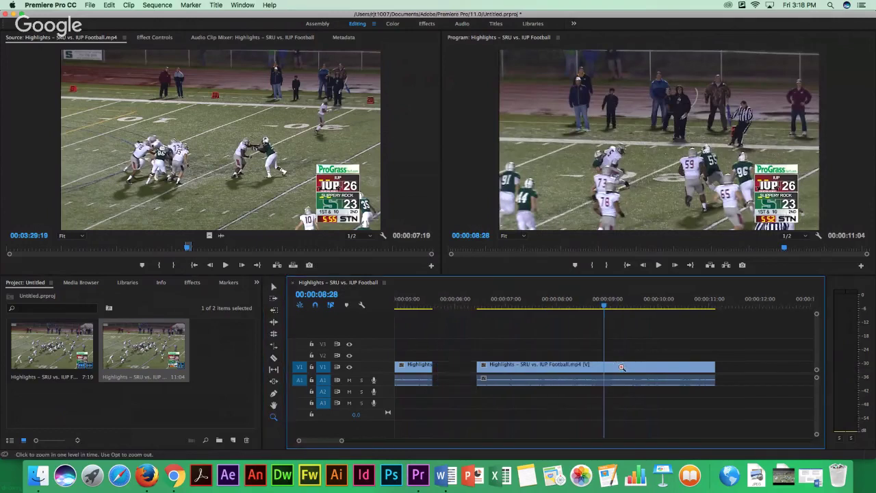
pyautogui.click(601, 372)
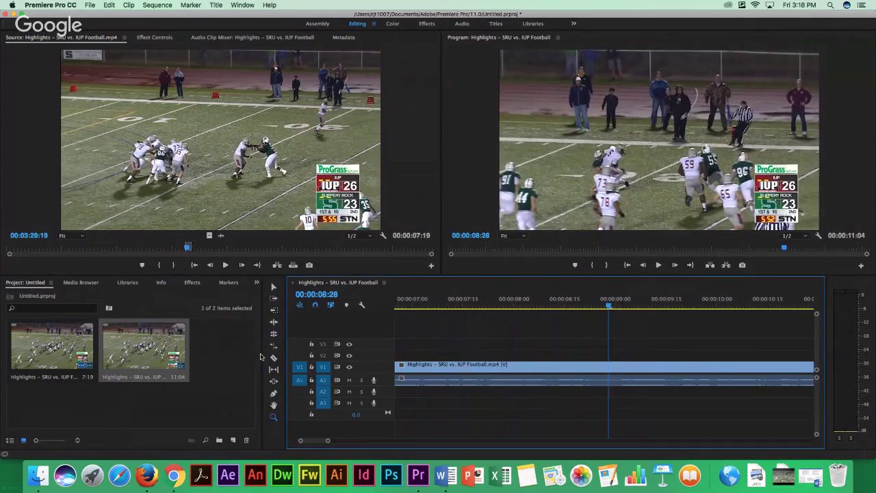
pyautogui.click(608, 368)
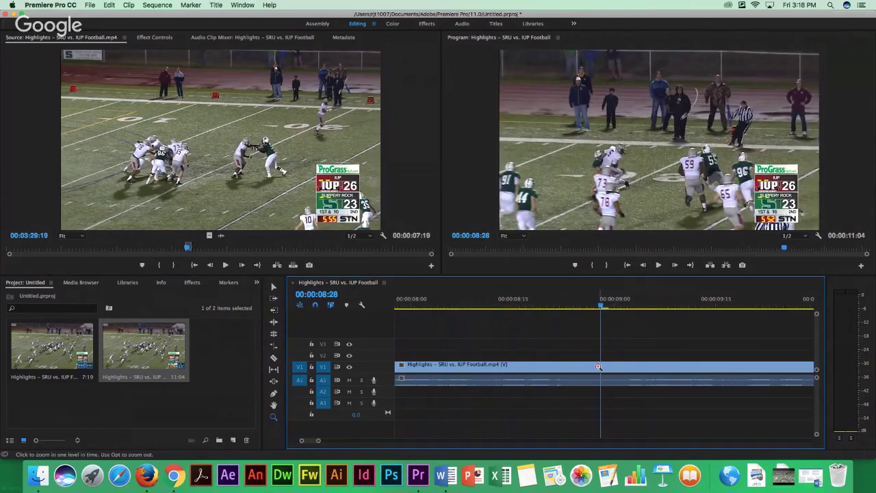
pyautogui.click(598, 367)
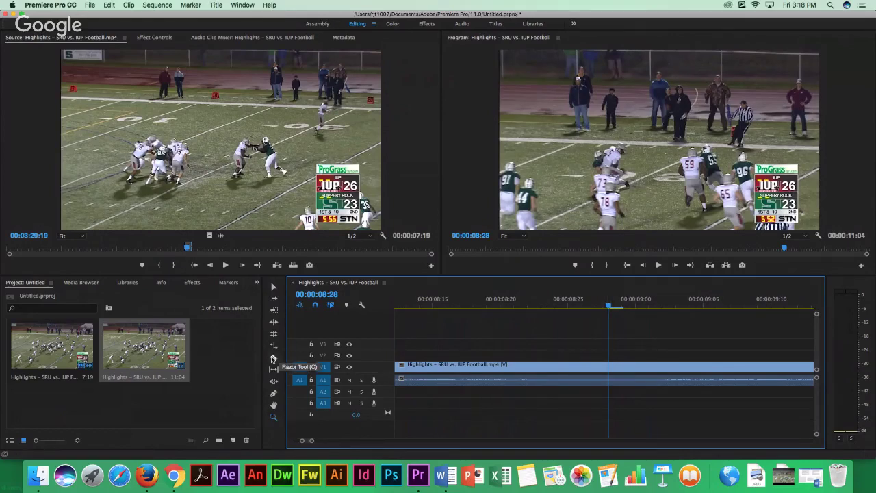
# Razor the last clip at the playhead and drag its second half later, opening a gap.
pyautogui.click(273, 359)
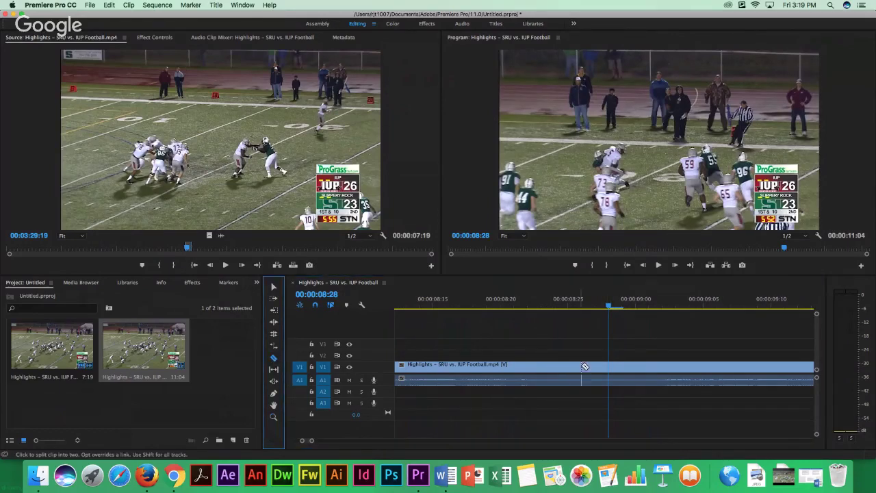
pyautogui.click(609, 366)
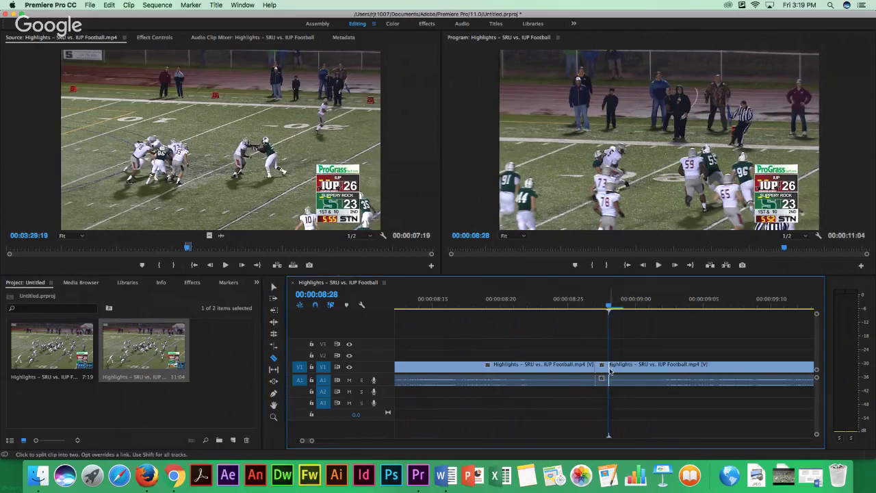
pyautogui.press('v')
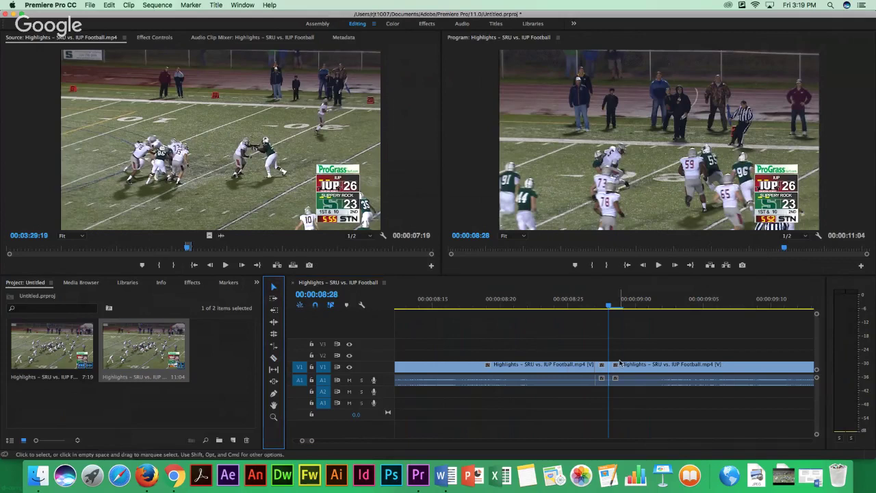
pyautogui.moveTo(624, 369); pyautogui.dragTo(678, 370)
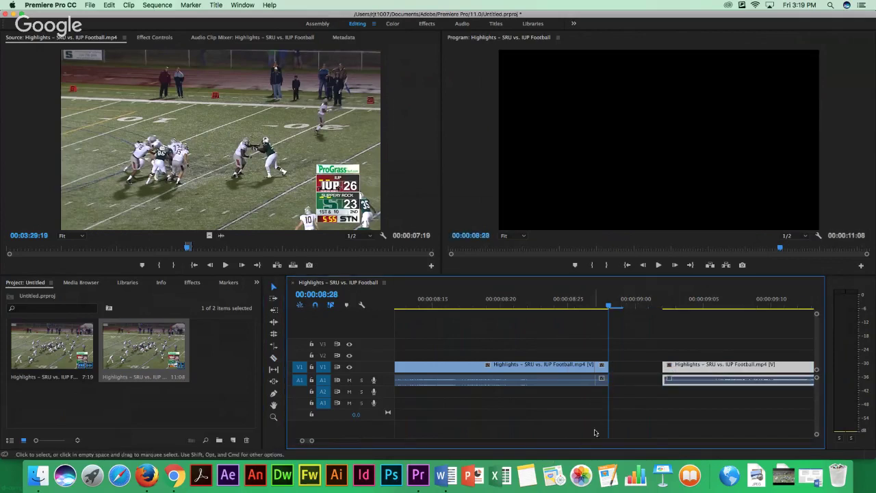
# Nudge the second half one frame later and step the playhead back one frame.
pyautogui.press('super+Tab')
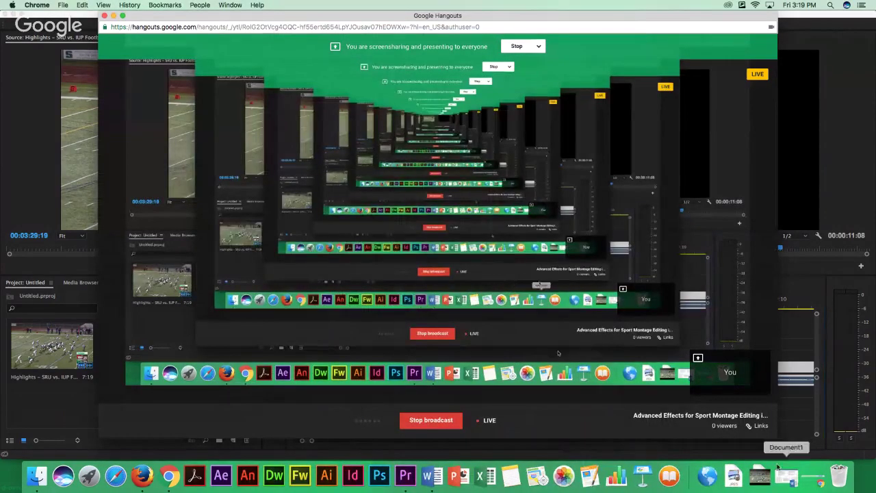
pyautogui.click(405, 476)
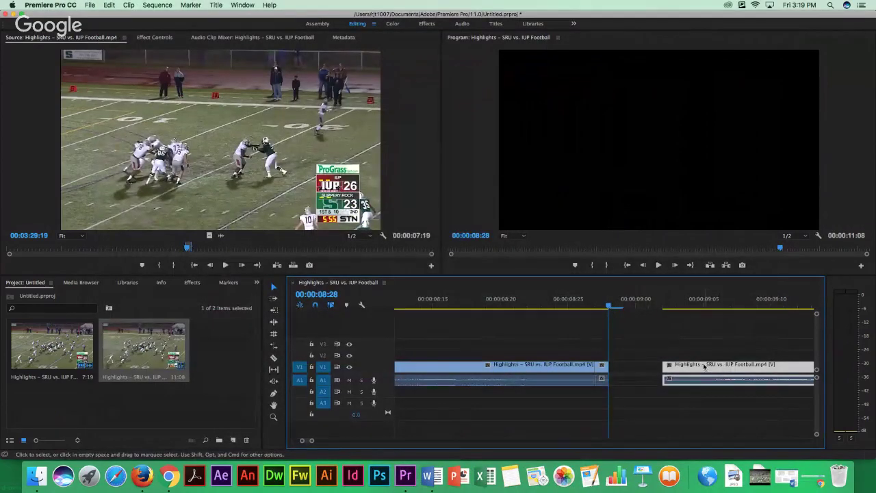
pyautogui.moveTo(686, 367); pyautogui.dragTo(700, 367)
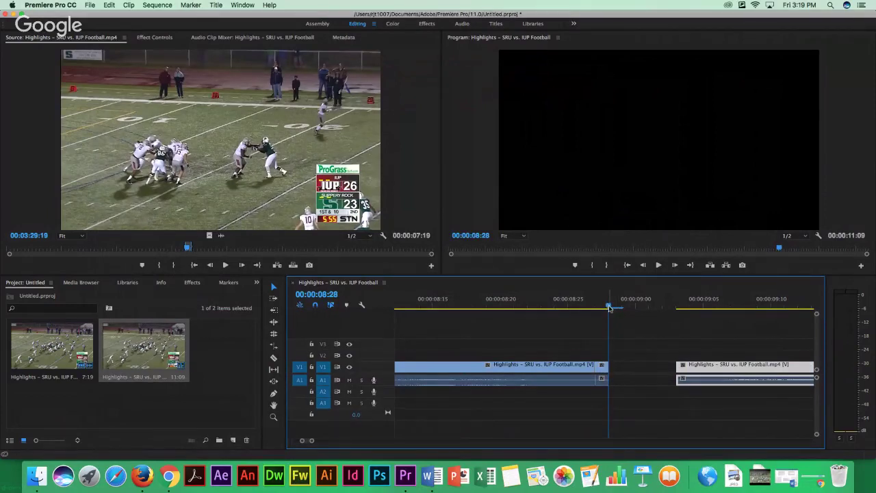
pyautogui.moveTo(610, 307); pyautogui.dragTo(593, 307)
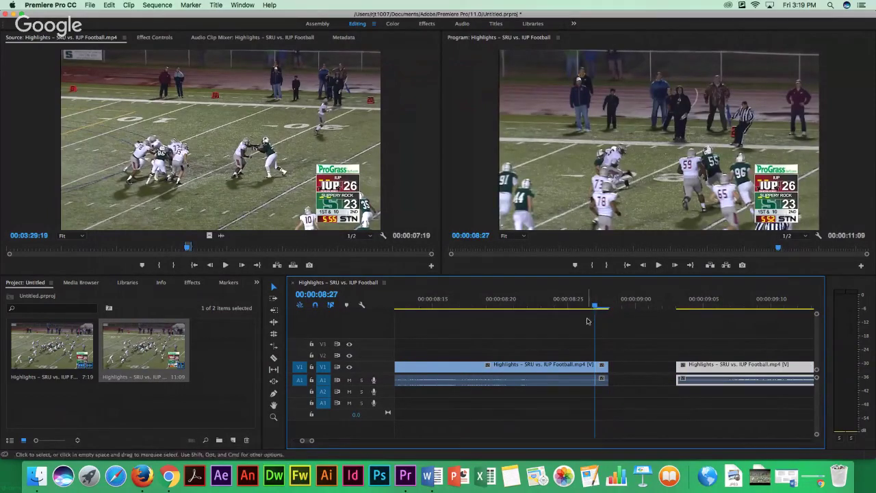
pyautogui.click(604, 370)
# Add a frame hold to the first half and move the frozen segment into the gap.
pyautogui.rightClick(604, 371)
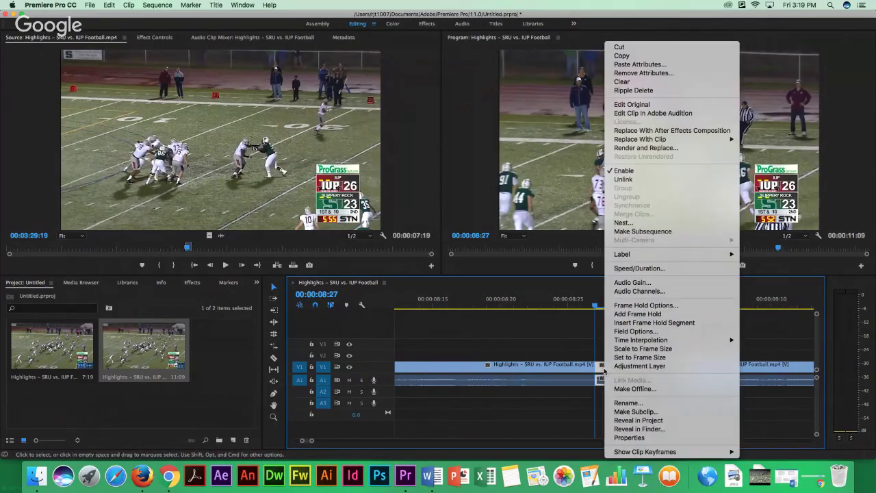
pyautogui.click(635, 314)
pyautogui.moveTo(602, 367); pyautogui.dragTo(616, 368)
pyautogui.moveTo(595, 308)
pyautogui.mouseDown()
pyautogui.moveTo(528, 309)
pyautogui.moveTo(610, 312)
pyautogui.mouseUp()
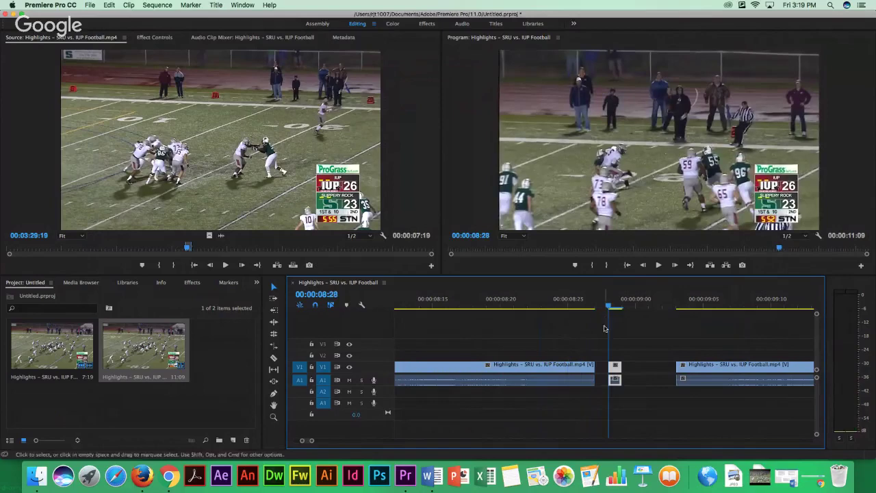
pyautogui.click(615, 366)
pyautogui.click(623, 343)
pyautogui.click(614, 367)
pyautogui.click(624, 352)
# Set the frozen clip's Frame Hold Options to hold on In Point.
pyautogui.rightClick(614, 371)
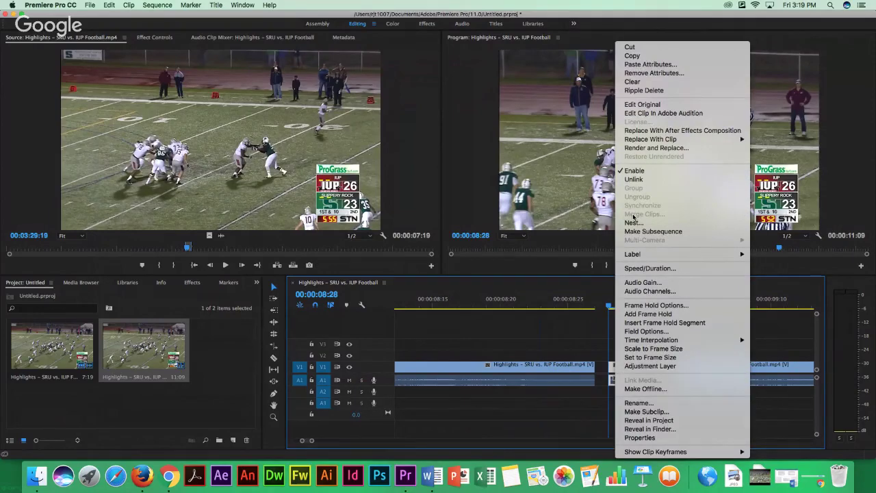
pyautogui.click(652, 305)
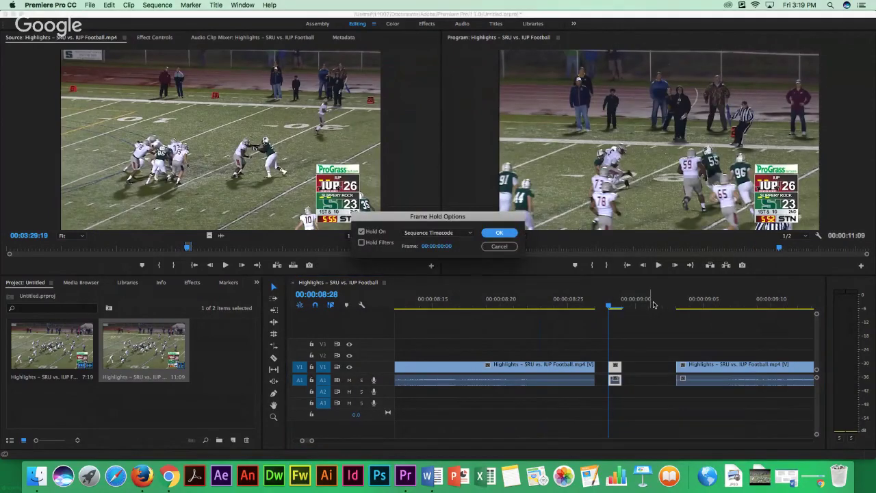
pyautogui.click(448, 233)
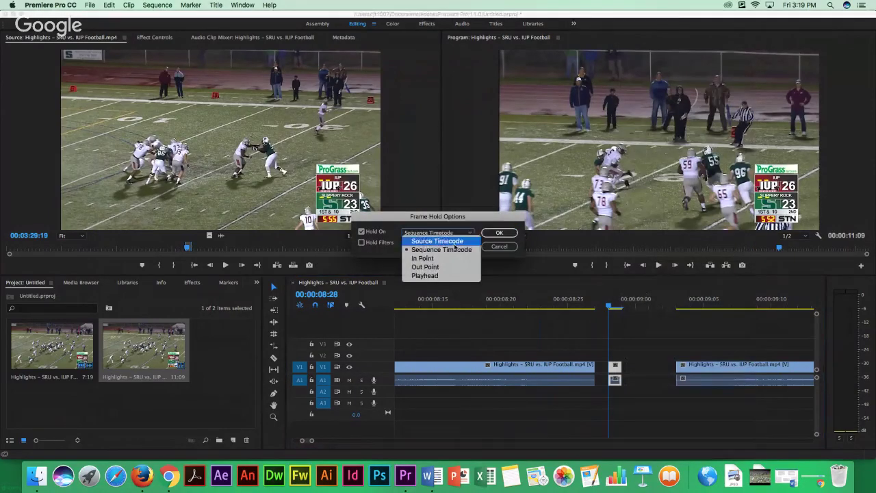
pyautogui.press('Escape')
pyautogui.press('Down')
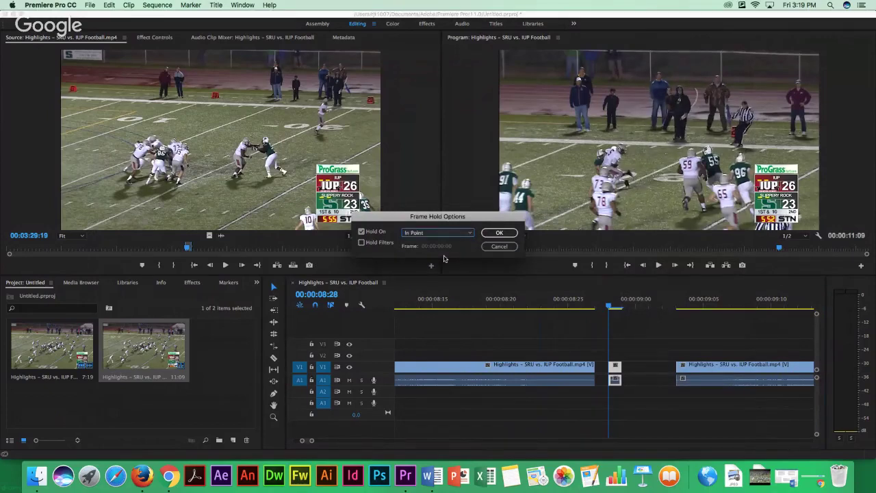
pyautogui.click(497, 234)
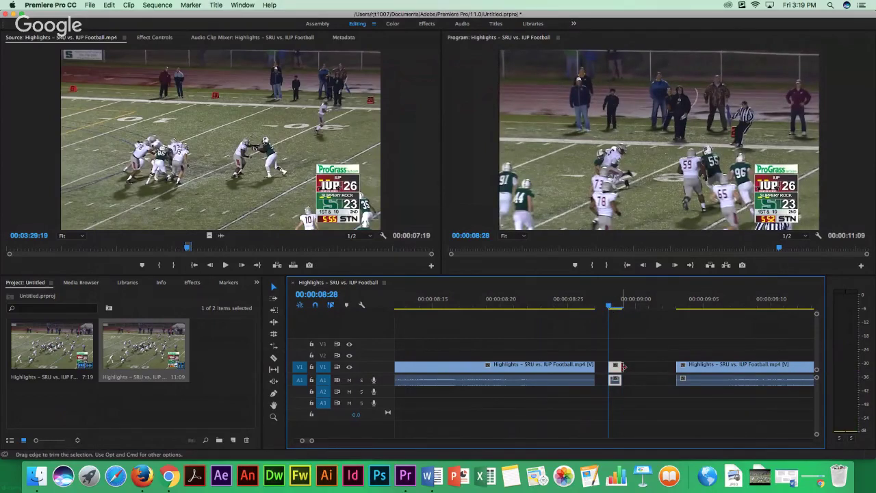
# Extend the frozen frame across the gap and butt the last clip against it.
pyautogui.click(623, 366)
pyautogui.moveTo(622, 366); pyautogui.dragTo(676, 374)
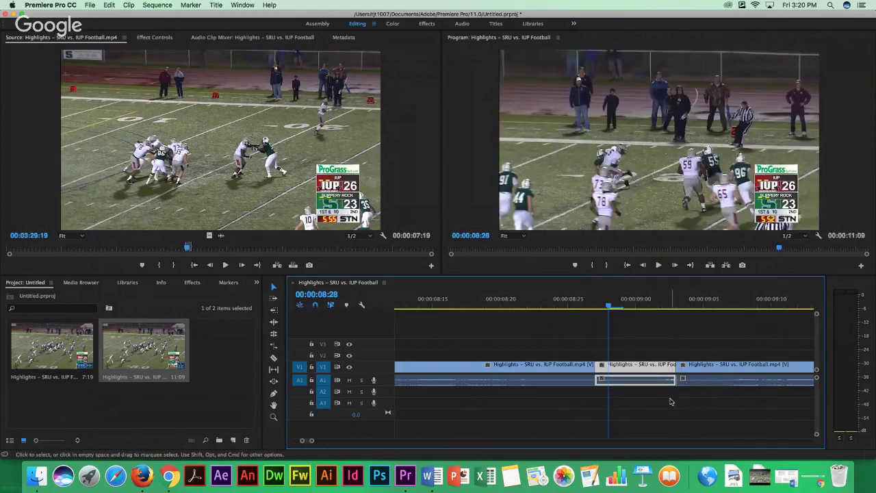
pyautogui.moveTo(310, 441); pyautogui.dragTo(360, 441)
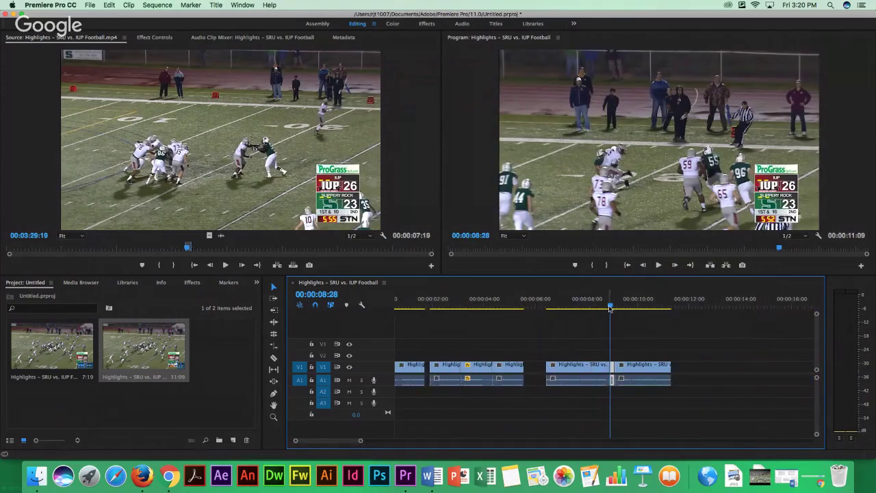
pyautogui.press('space')
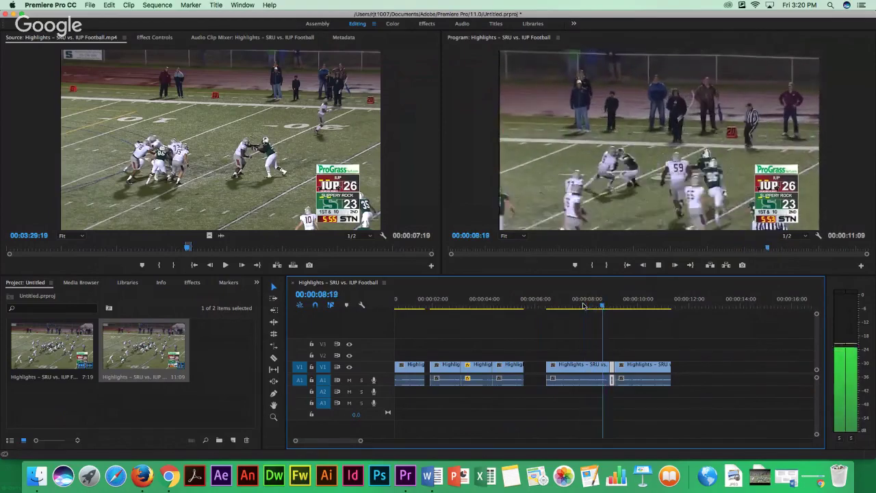
pyautogui.press('space')
pyautogui.moveTo(630, 369); pyautogui.dragTo(661, 369)
pyautogui.click(596, 305)
# Play and scrub around the 8–9 second cut to review the edit.
pyautogui.press('space')
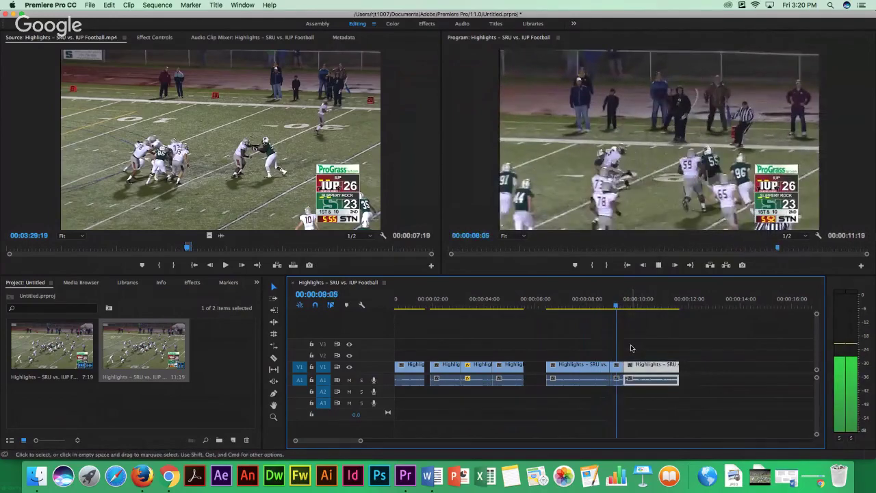
pyautogui.click(647, 301)
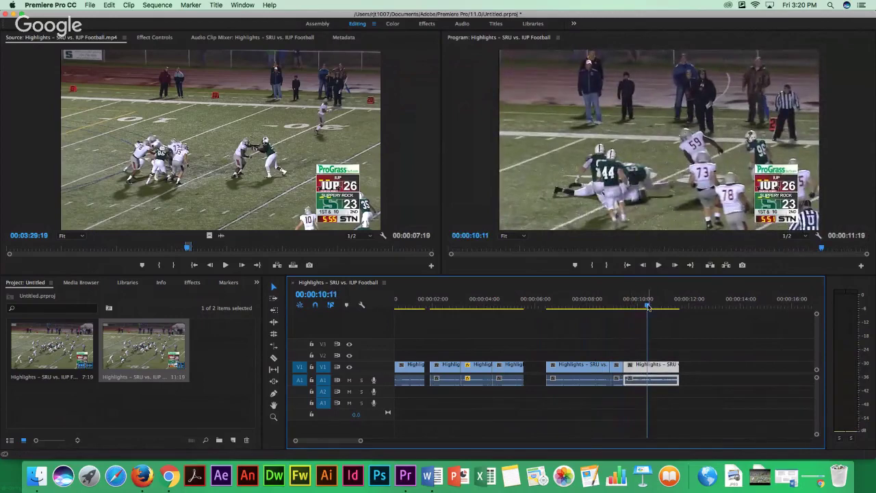
pyautogui.moveTo(648, 307); pyautogui.dragTo(592, 305)
pyautogui.press('space')
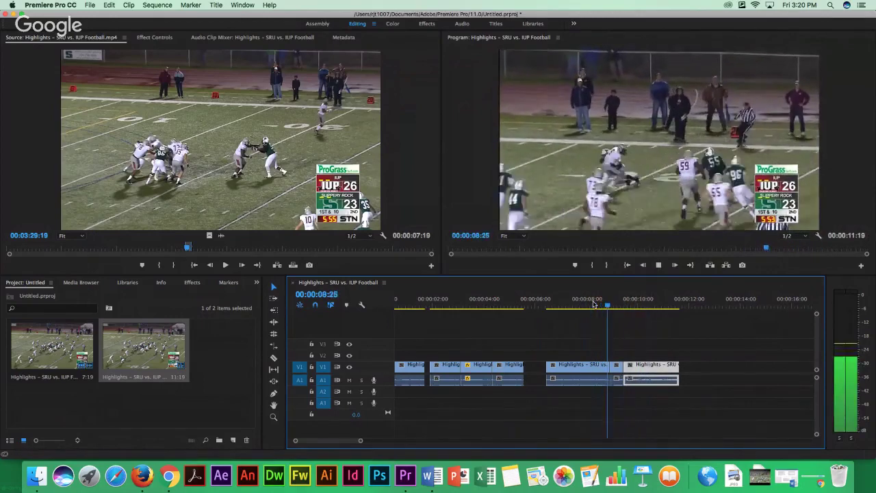
pyautogui.press('space')
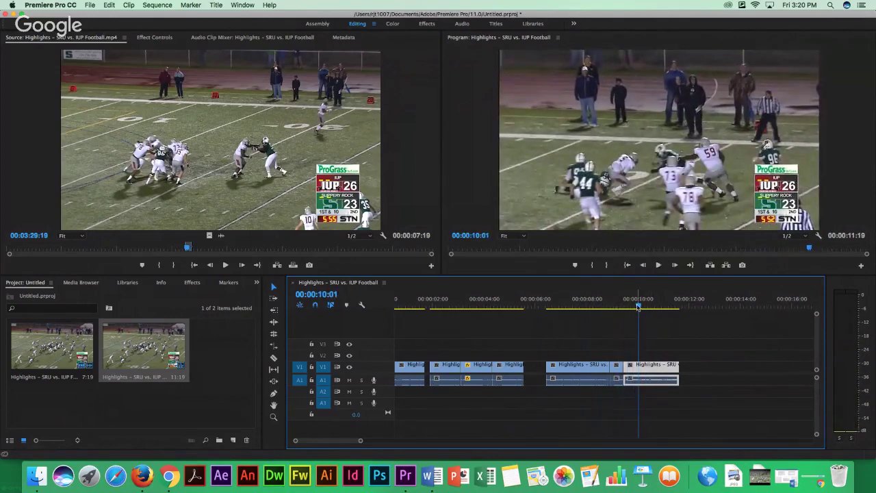
pyautogui.moveTo(638, 307); pyautogui.dragTo(586, 304)
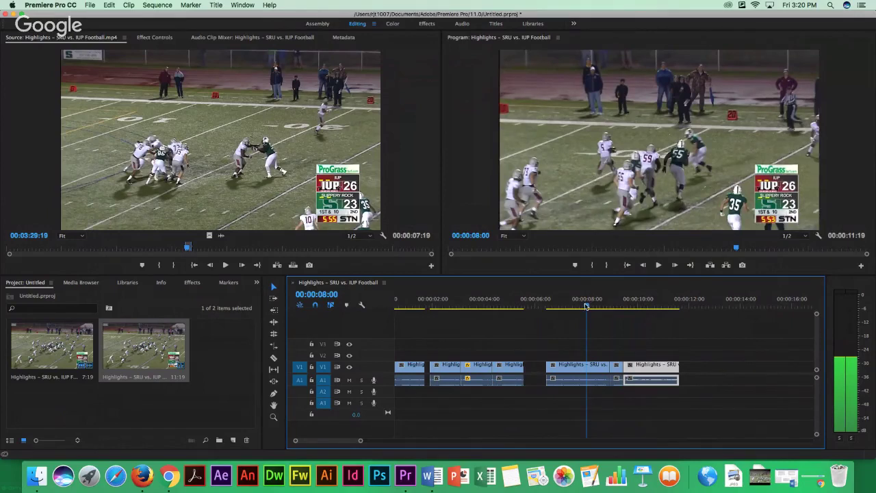
pyautogui.moveTo(586, 305); pyautogui.dragTo(456, 306)
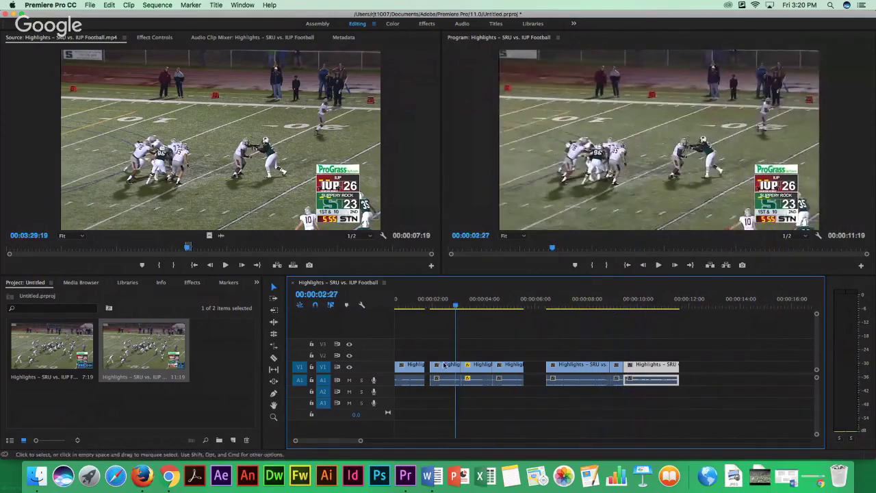
# Close the gap near 2 seconds with the Track Select Forward tool.
pyautogui.moveTo(444, 370); pyautogui.dragTo(503, 373)
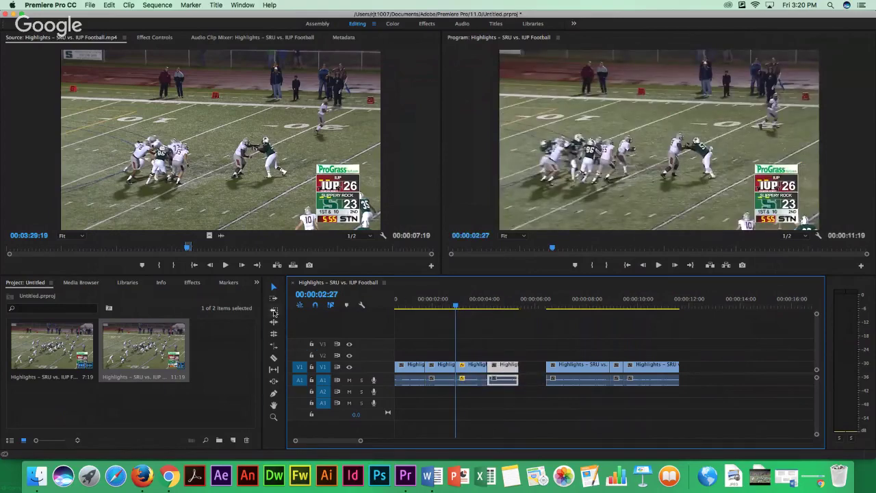
pyautogui.click(273, 299)
pyautogui.moveTo(548, 369); pyautogui.dragTo(524, 365)
# Play back across the closed gap to check the joins.
pyautogui.moveTo(458, 306); pyautogui.dragTo(421, 311)
pyautogui.press('space')
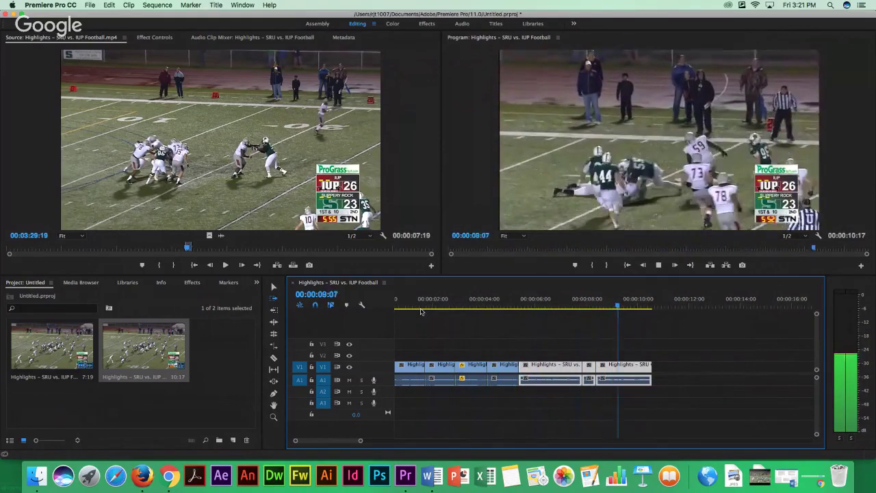
pyautogui.press('space')
pyautogui.press('a')
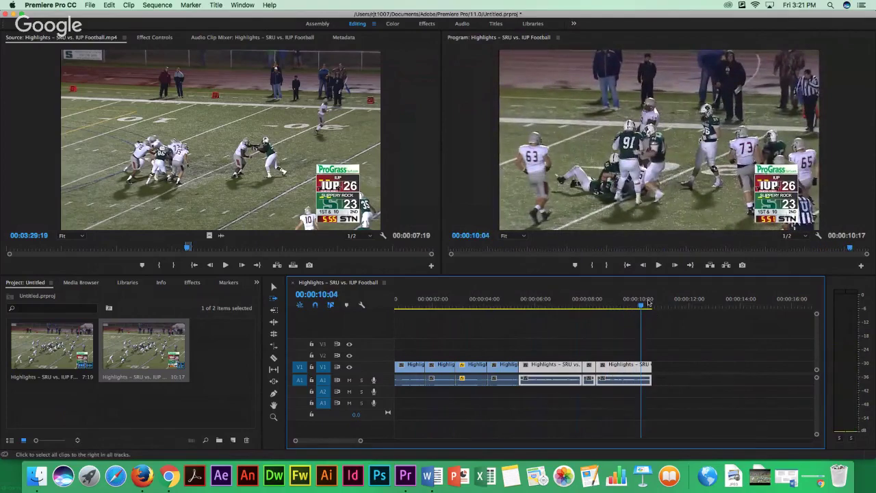
# Marquee-select every clip in the sequence and delete them.
pyautogui.moveTo(640, 309); pyautogui.dragTo(664, 308)
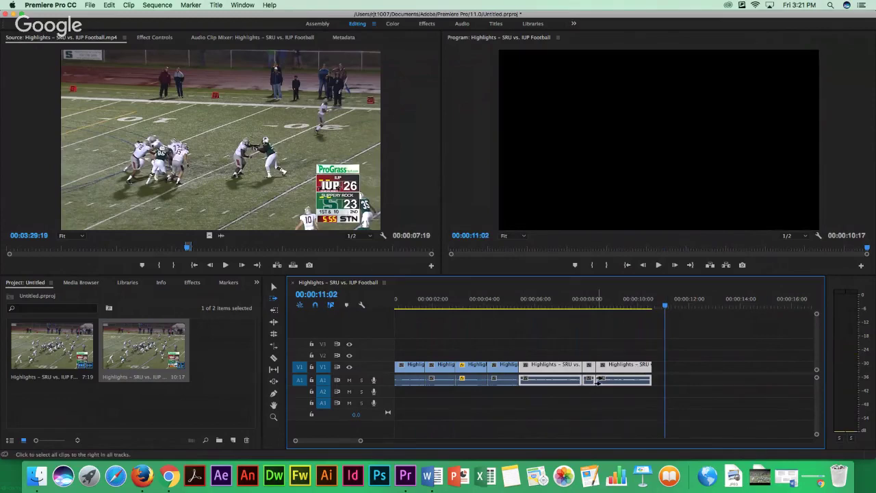
pyautogui.click(273, 286)
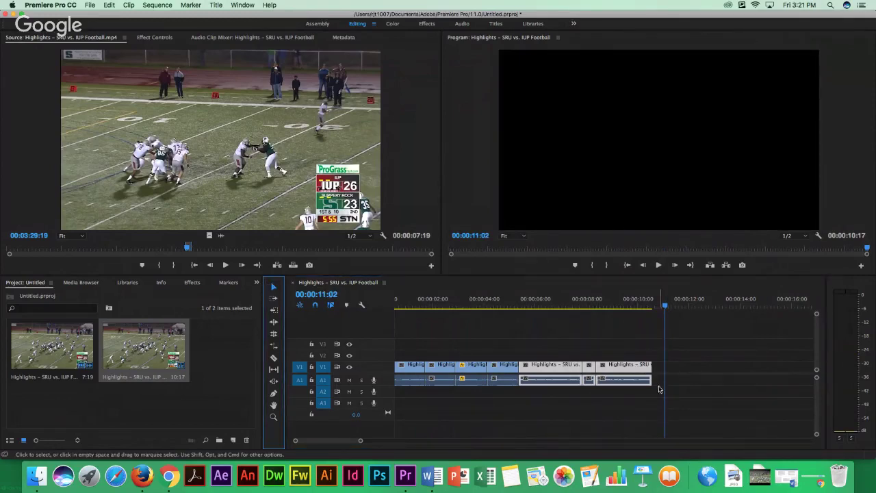
pyautogui.moveTo(657, 345); pyautogui.dragTo(373, 414)
pyautogui.press('Delete')
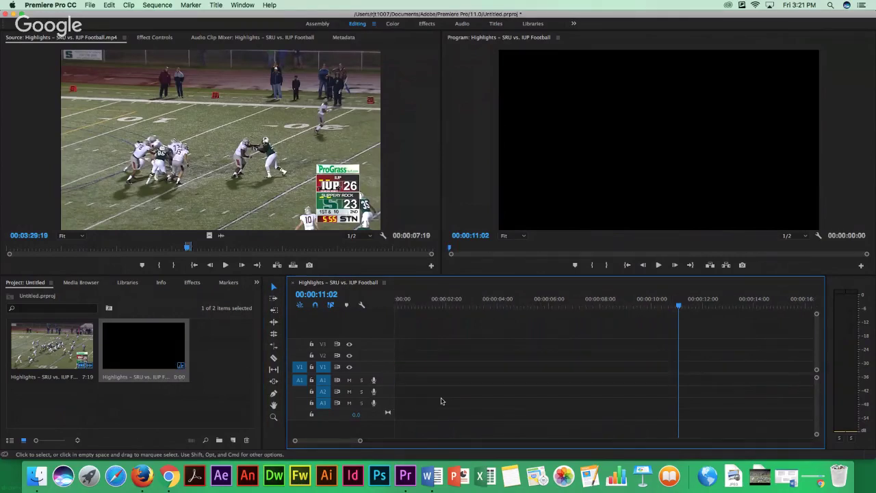
# Load the other game clip in the Source Monitor and scrub to the start of the play.
pyautogui.moveTo(681, 307); pyautogui.dragTo(638, 307)
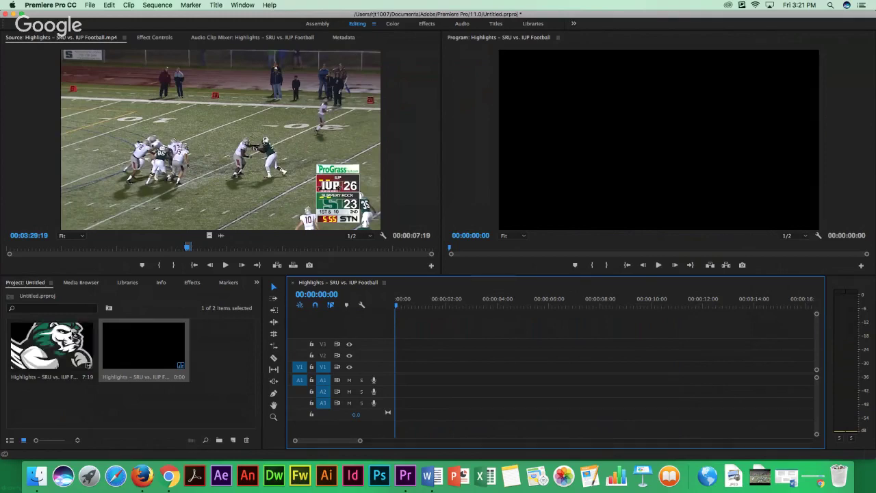
pyautogui.doubleClick(54, 343)
pyautogui.moveTo(189, 248); pyautogui.dragTo(233, 250)
# Mark the excerpt's In point and play through the source to find the play's end at 04:31:27.
pyautogui.click(160, 266)
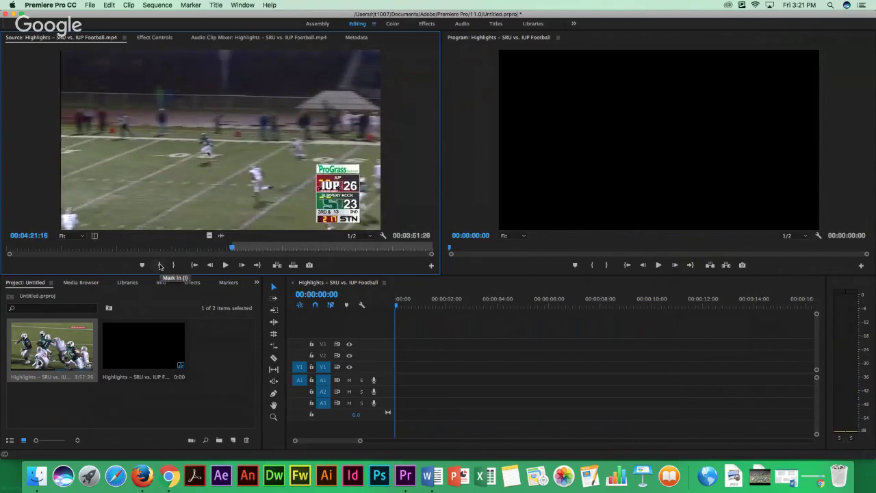
pyautogui.press('space')
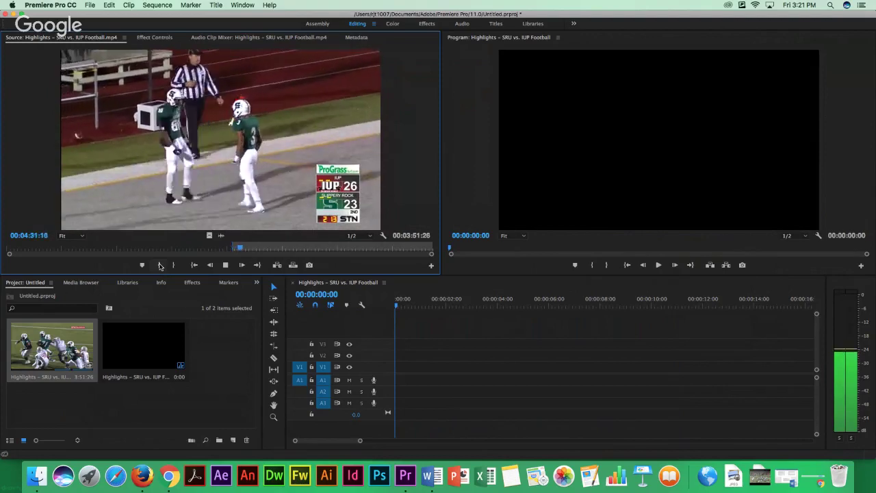
pyautogui.press('space')
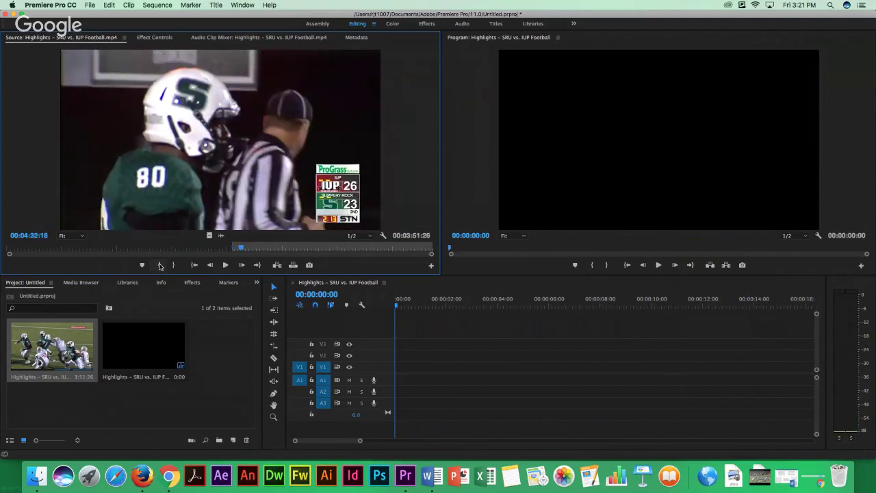
pyautogui.press('Left')
pyautogui.press('Left')
pyautogui.press('Left')
pyautogui.press('Left')
pyautogui.press('Left')
pyautogui.press('Left')
pyautogui.press('Left')
pyautogui.press('Left')
pyautogui.press('Left')
pyautogui.press('Left')
pyautogui.press('Left')
pyautogui.press('Left')
pyautogui.press('Left')
pyautogui.press('Left')
pyautogui.press('Left')
pyautogui.press('Left')
pyautogui.press('Left')
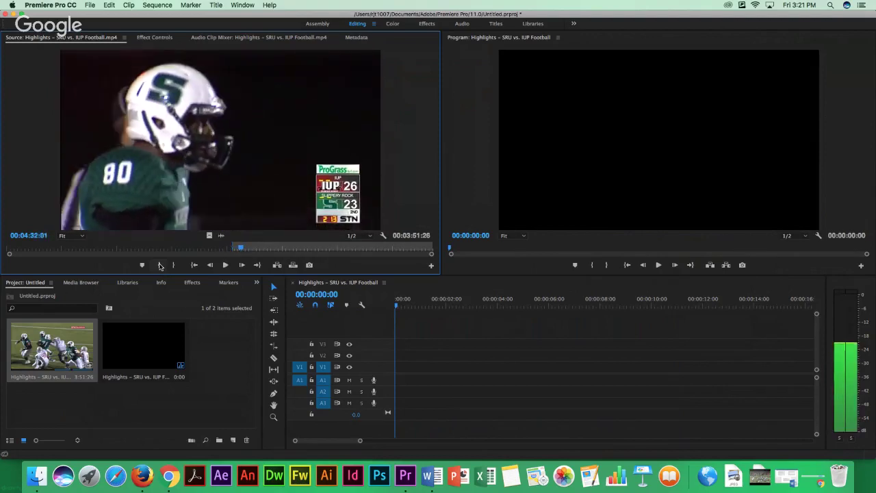
pyautogui.press('Left')
pyautogui.press('Left')
pyautogui.press('Left')
pyautogui.press('Left')
pyautogui.press('Left')
pyautogui.press('Left')
pyautogui.press('Left')
pyautogui.press('Left')
pyautogui.press('Left')
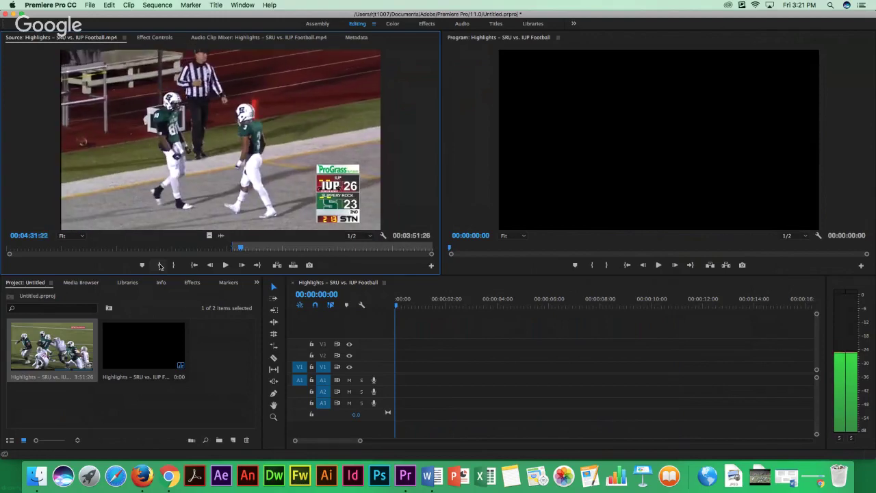
pyautogui.press('Right')
pyautogui.press('Right')
pyautogui.press('Right')
pyautogui.press('Right')
pyautogui.press('Right')
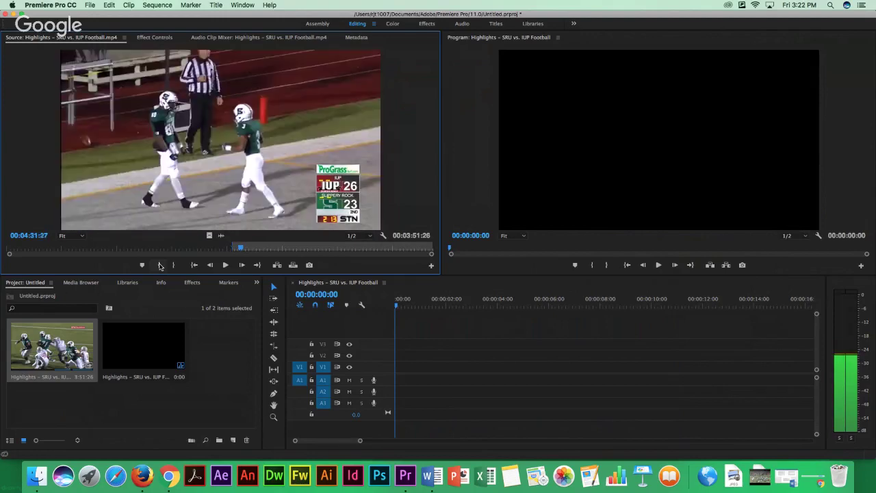
# Mark Out at 04:31:27 and place the 10:12 excerpt on V1/A1 at the sequence start.
pyautogui.click(173, 265)
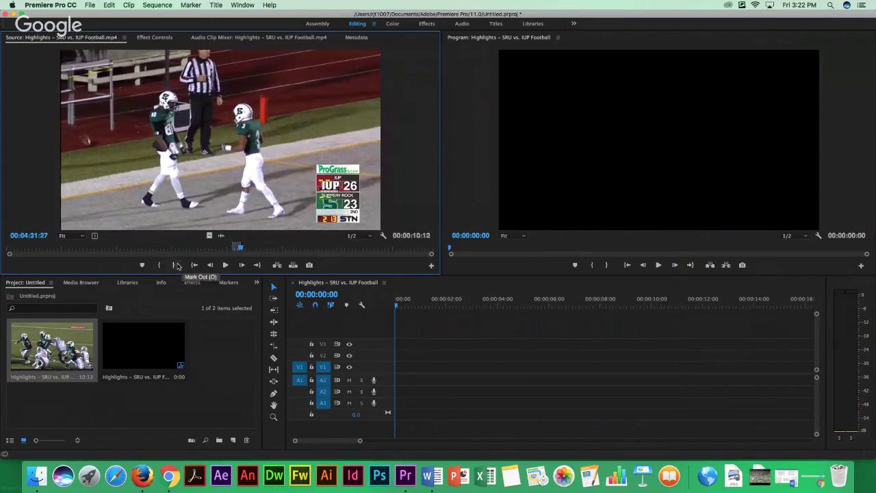
pyautogui.moveTo(169, 142); pyautogui.dragTo(404, 384)
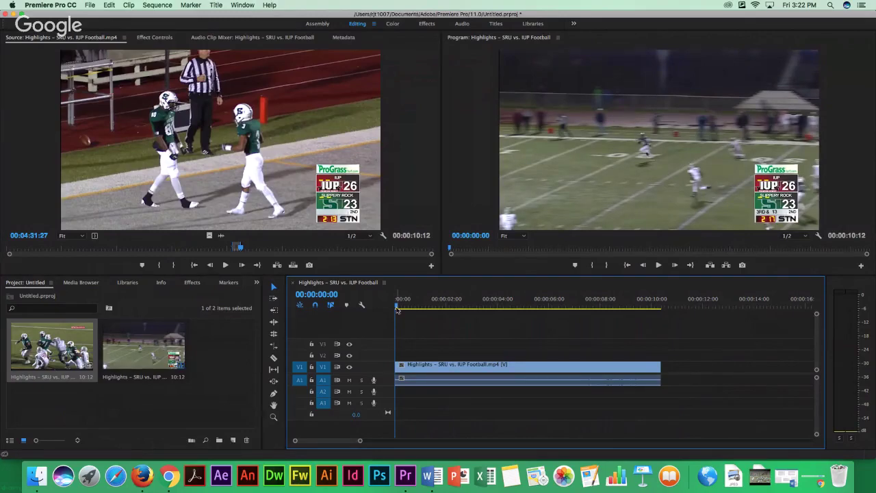
pyautogui.moveTo(397, 308)
pyautogui.mouseDown()
pyautogui.moveTo(604, 332)
pyautogui.moveTo(652, 328)
pyautogui.moveTo(395, 320)
pyautogui.mouseUp()
# Search the Effects panel for 'color pass' and drop Color Pass onto the V1 game clip.
pyautogui.click(191, 283)
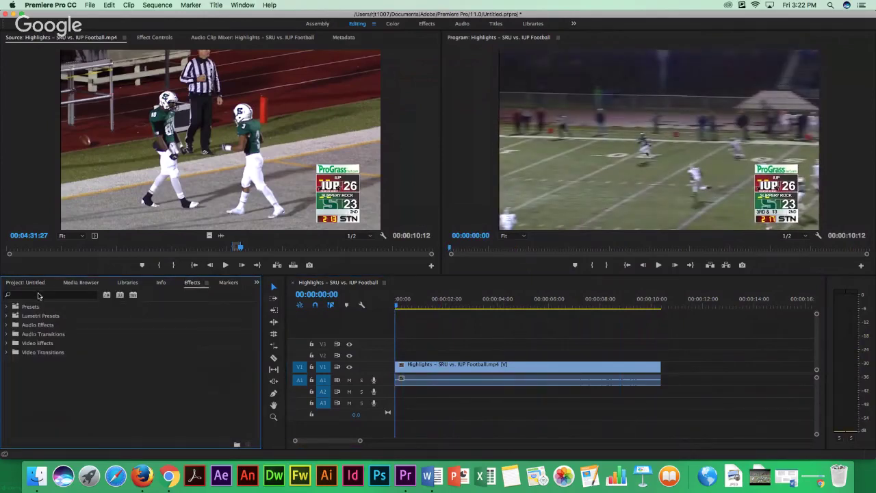
pyautogui.click(37, 296)
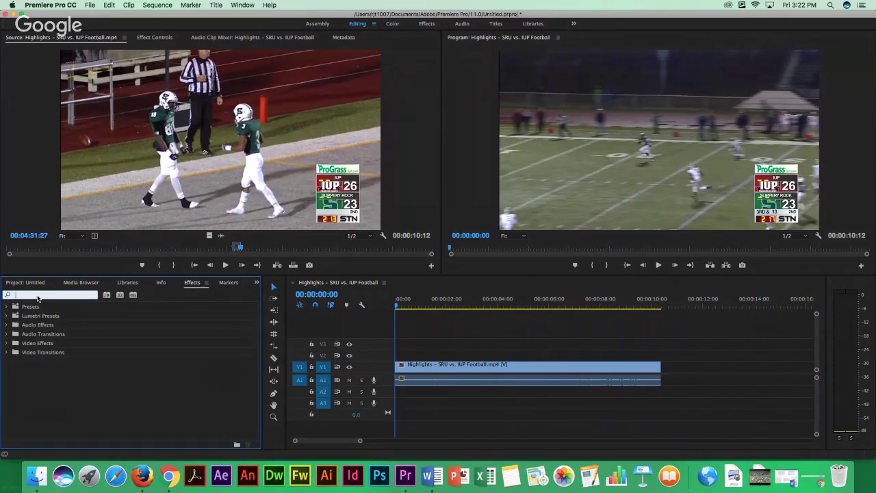
pyautogui.write('color pas')
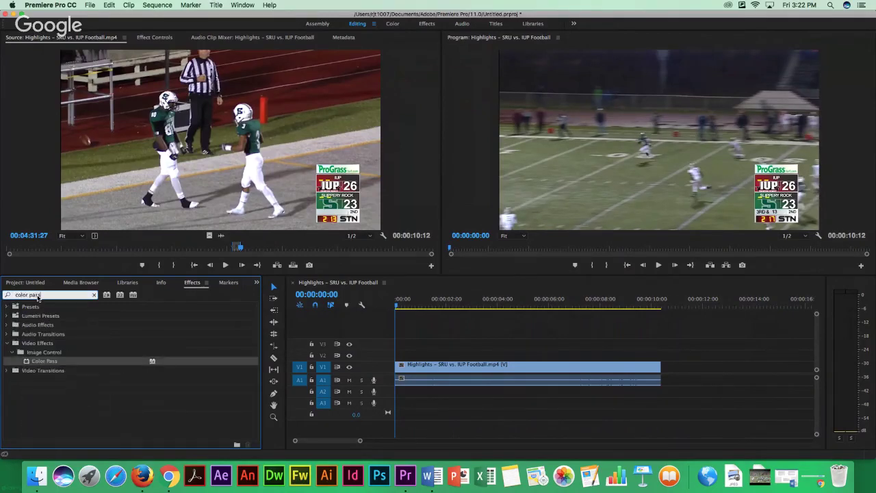
pyautogui.write('s')
pyautogui.moveTo(43, 363); pyautogui.dragTo(482, 366)
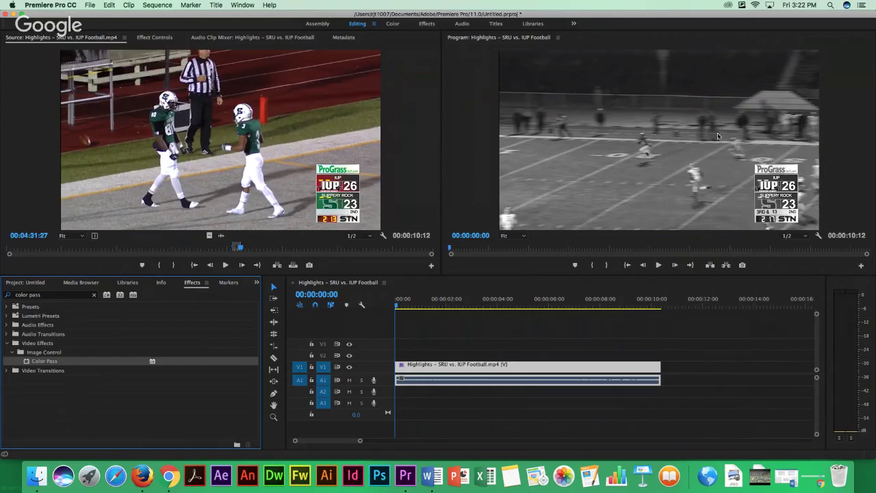
# Sample the jersey green as the Color Pass colour at Similarity 8, then scrub through the play.
pyautogui.doubleClick(484, 364)
pyautogui.click(262, 38)
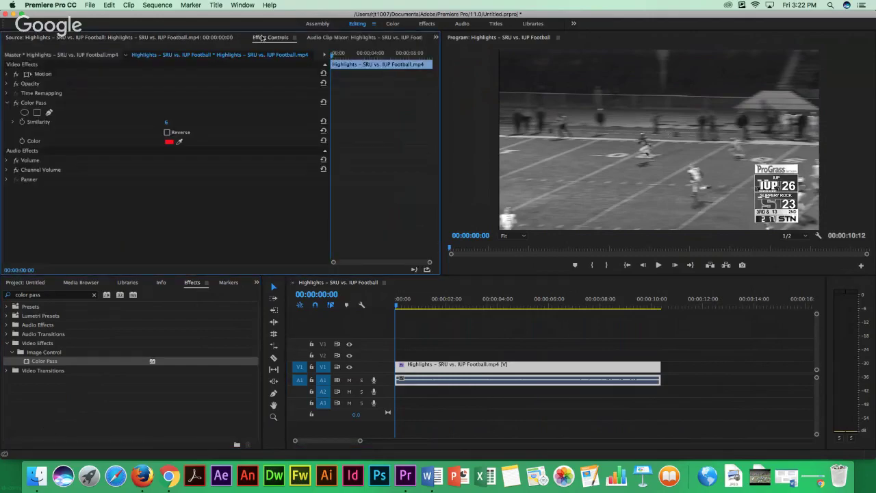
pyautogui.click(180, 142)
pyautogui.moveTo(180, 145); pyautogui.dragTo(180, 139)
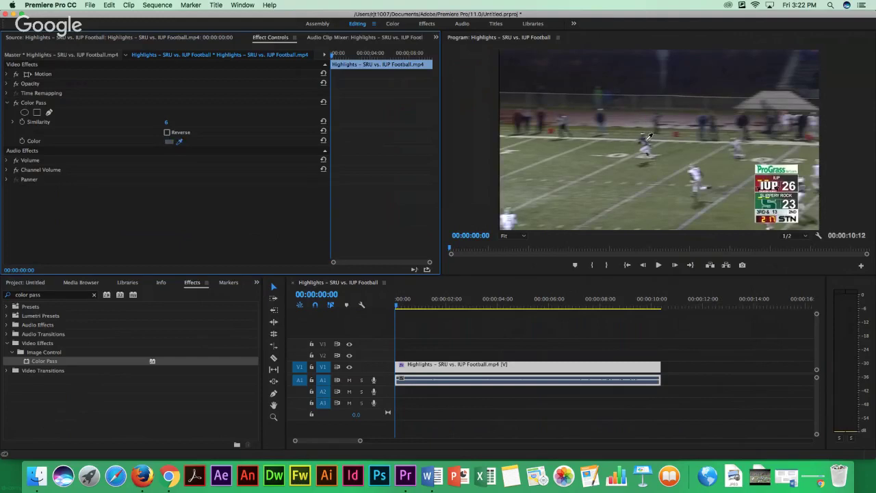
pyautogui.click(648, 137)
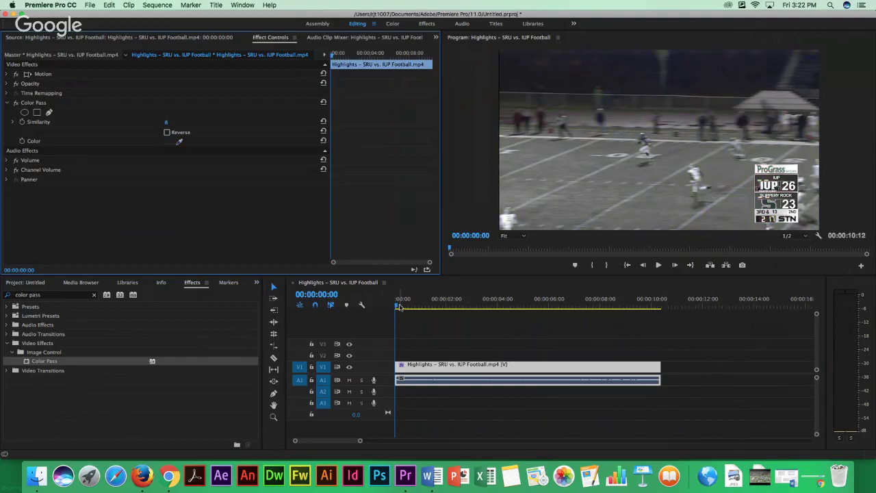
pyautogui.moveTo(401, 307); pyautogui.dragTo(592, 323)
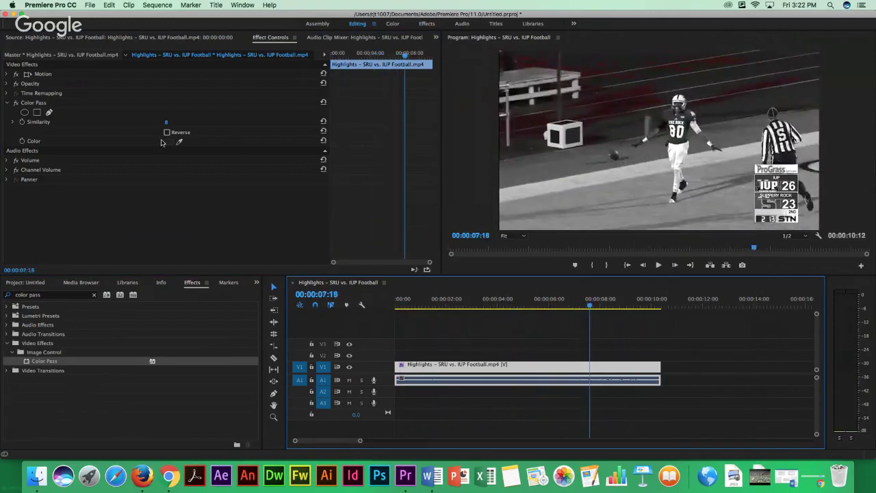
pyautogui.click(179, 142)
pyautogui.click(678, 116)
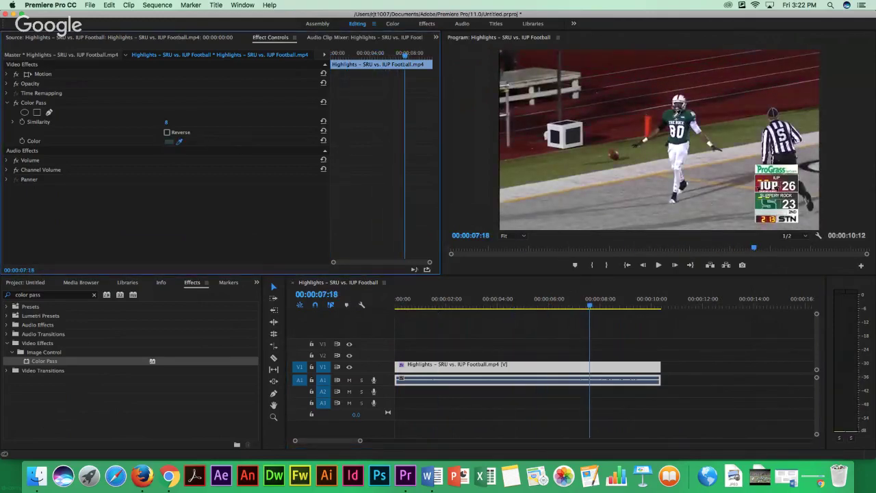
pyautogui.click(670, 118)
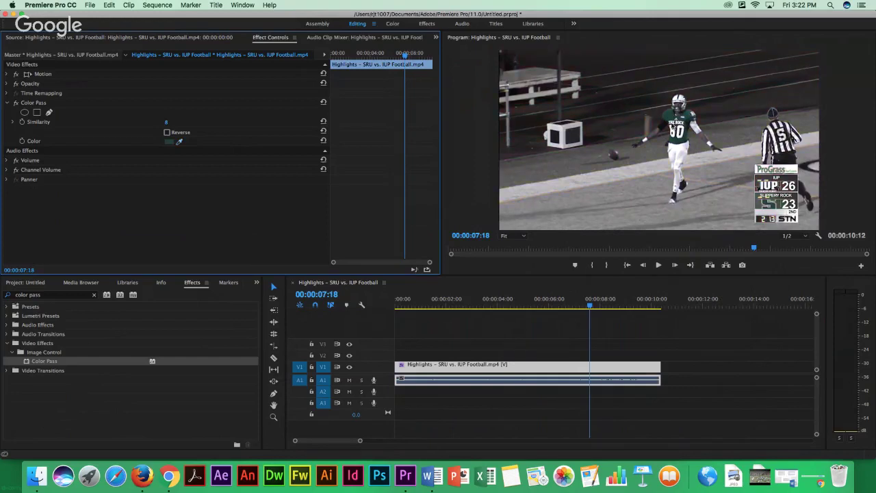
pyautogui.moveTo(590, 305); pyautogui.dragTo(525, 305)
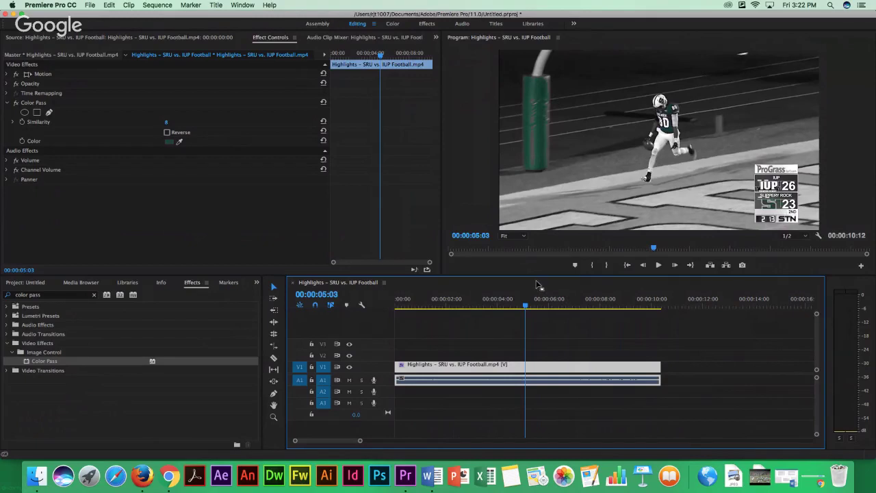
pyautogui.moveTo(526, 307)
pyautogui.mouseDown()
pyautogui.moveTo(597, 312)
pyautogui.moveTo(534, 308)
pyautogui.mouseUp()
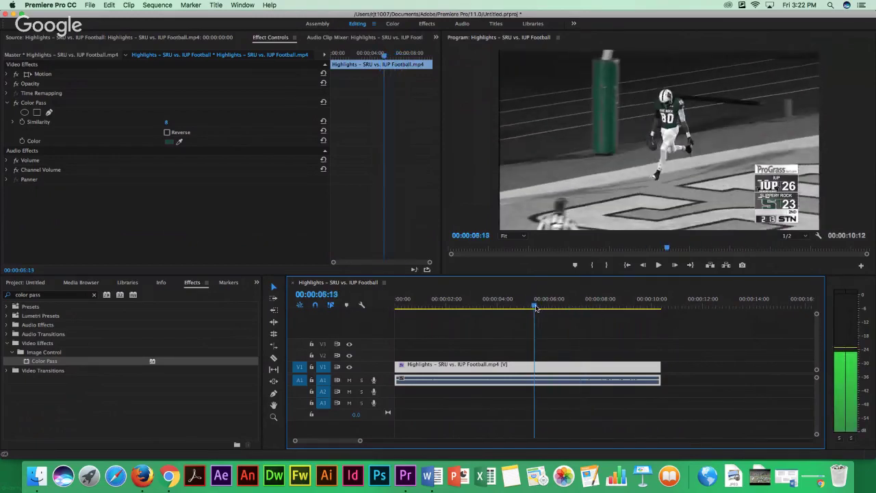
# Set Color Pass Similarity to 10 and scrub through the play to check it.
pyautogui.click(166, 122)
pyautogui.click(166, 122)
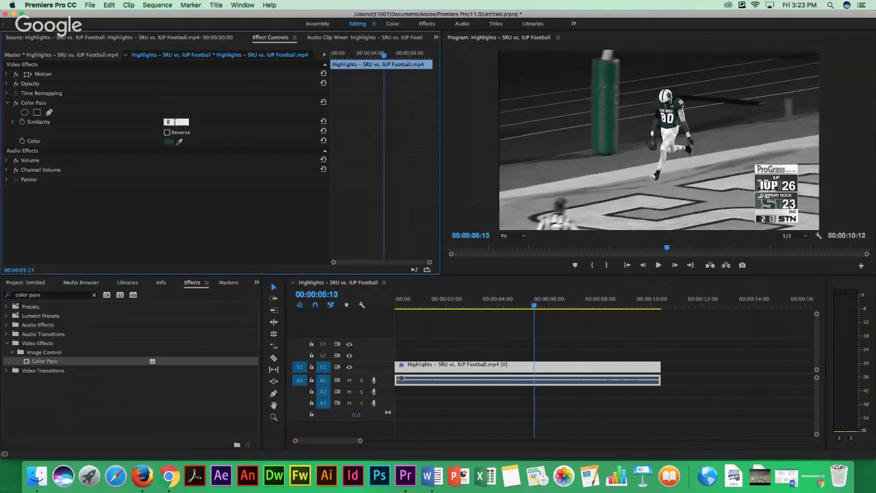
pyautogui.write('10')
pyautogui.press('Return')
pyautogui.click(545, 308)
pyautogui.moveTo(546, 310); pyautogui.dragTo(398, 306)
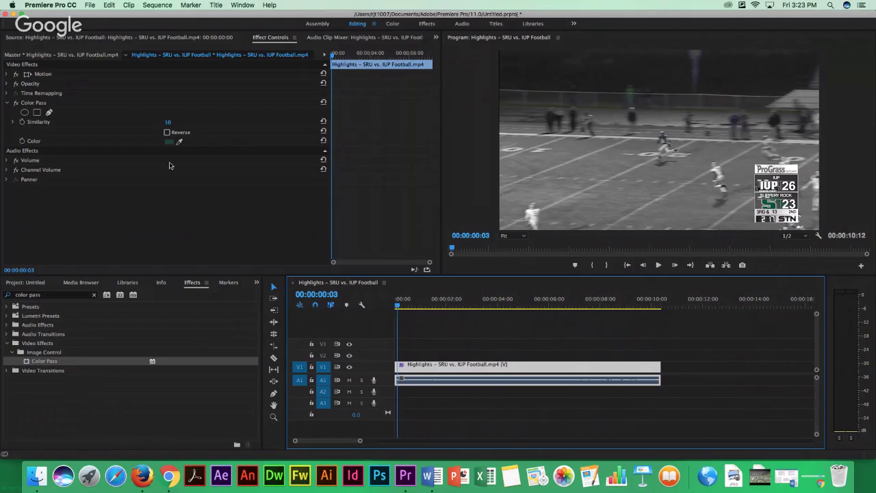
# Try Similarity values of 31, 20 and 13 while scrubbing the play.
pyautogui.click(169, 123)
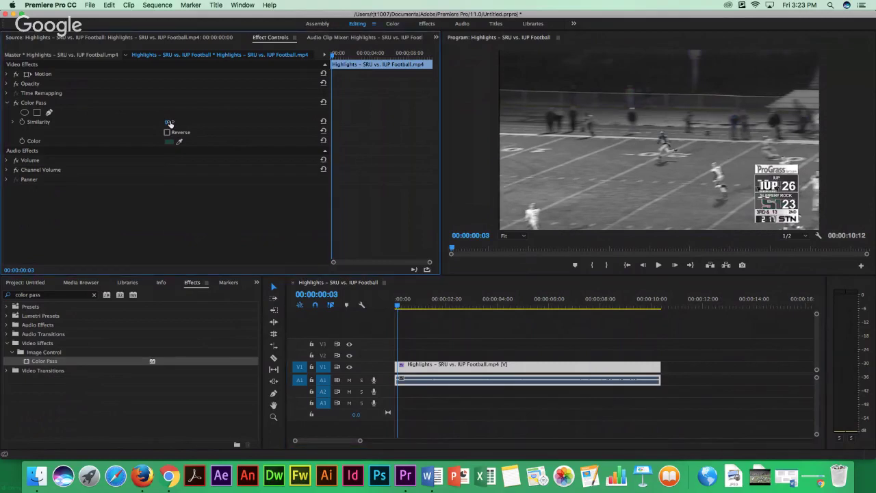
pyautogui.moveTo(170, 123); pyautogui.dragTo(298, 230)
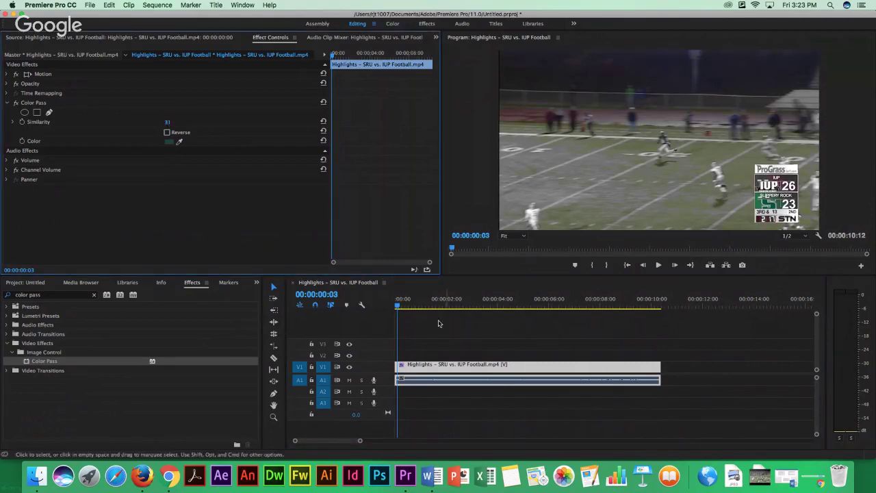
pyautogui.click(409, 309)
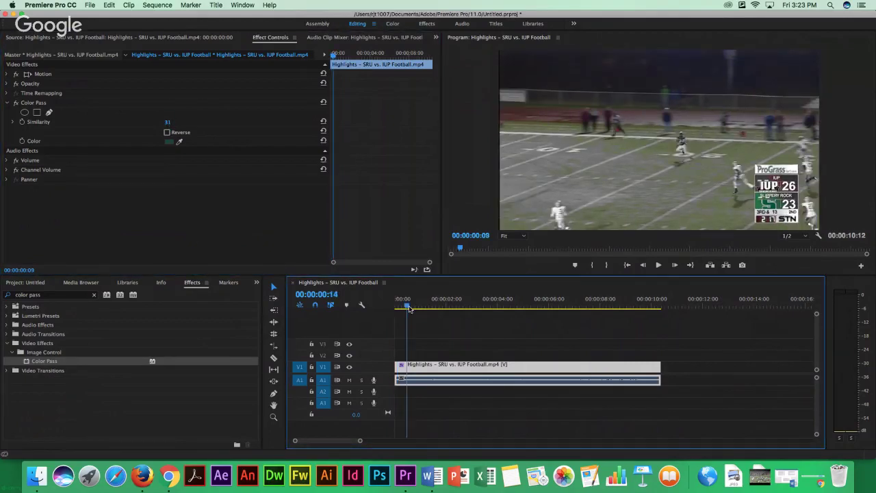
pyautogui.moveTo(409, 310); pyautogui.dragTo(500, 306)
pyautogui.moveTo(172, 125); pyautogui.dragTo(171, 124)
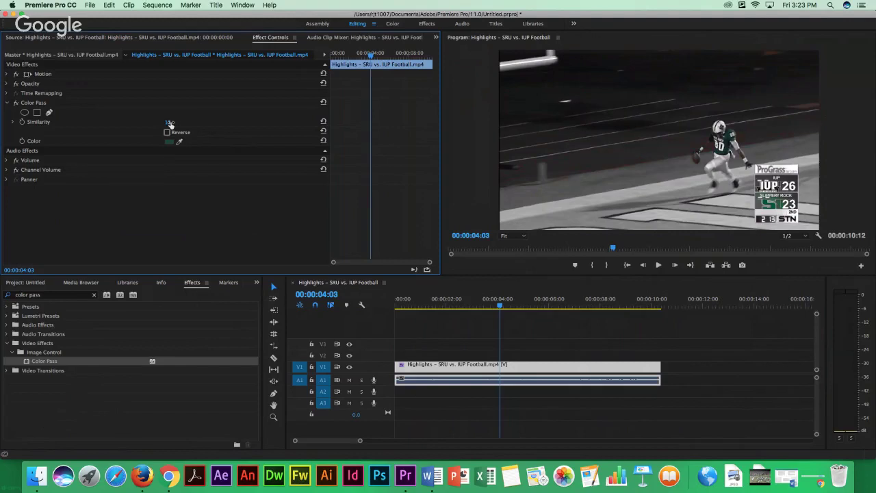
pyautogui.moveTo(171, 124); pyautogui.dragTo(168, 124)
pyautogui.moveTo(495, 309); pyautogui.dragTo(534, 308)
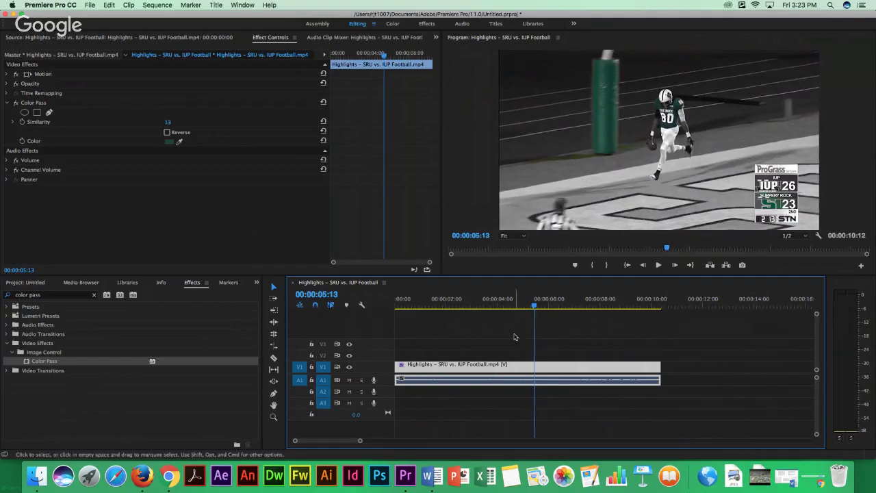
pyautogui.moveTo(538, 308); pyautogui.dragTo(414, 308)
# Step Similarity down through 12 and 11, settling on 10.
pyautogui.click(168, 123)
pyautogui.write('12')
pyautogui.press('Return')
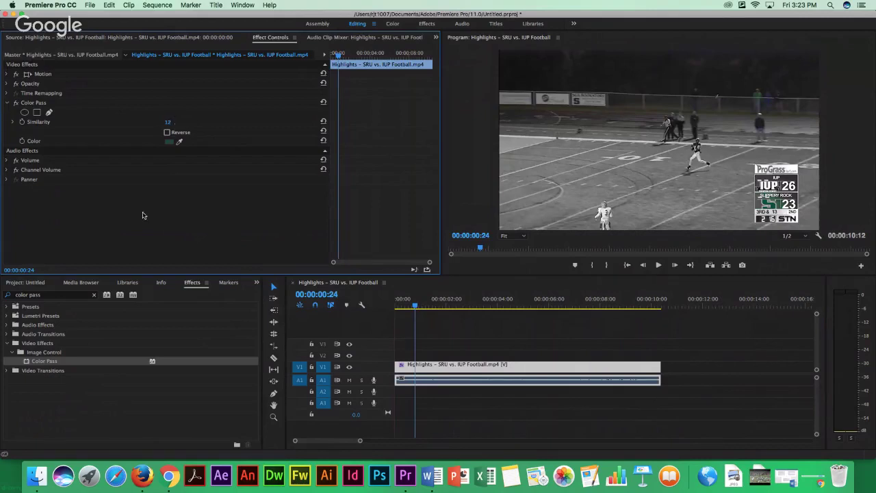
pyautogui.click(175, 122)
pyautogui.write('11')
pyautogui.press('Return')
pyautogui.click(176, 121)
pyautogui.write('10')
pyautogui.press('Return')
# Copy the Color Pass football clip and paste a second copy after it on V1.
pyautogui.click(453, 366)
pyautogui.rightClick(447, 371)
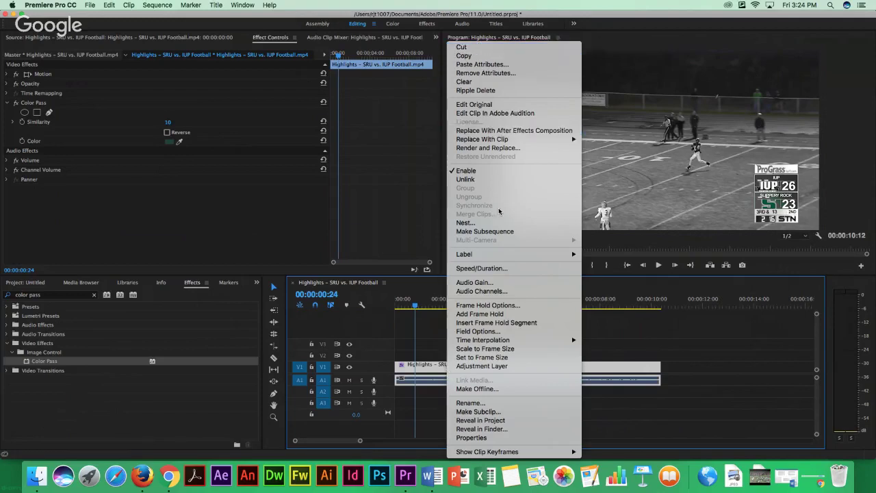
pyautogui.rightClick(421, 371)
pyautogui.press('Escape')
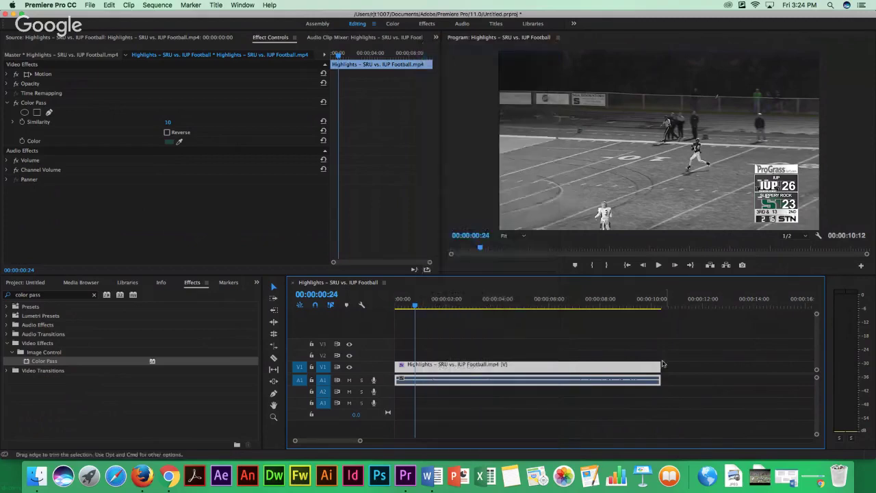
pyautogui.click(423, 306)
pyautogui.moveTo(429, 311); pyautogui.dragTo(687, 360)
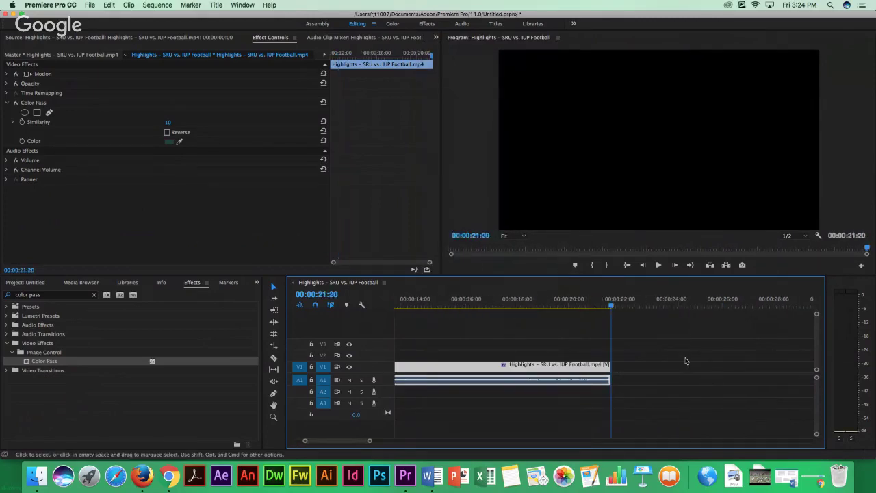
pyautogui.moveTo(370, 441); pyautogui.dragTo(410, 443)
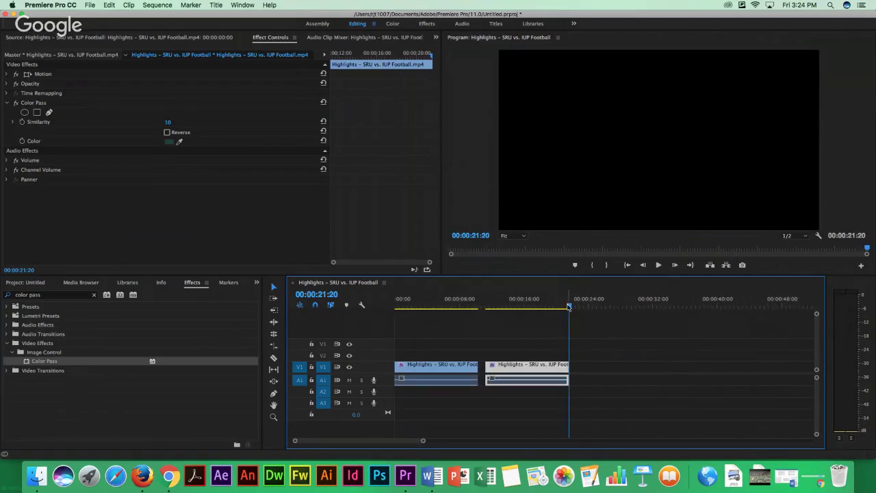
# Show the second copy's matching source frame, then return to its Effect Controls.
pyautogui.click(522, 311)
pyautogui.click(520, 309)
pyautogui.press('f')
pyautogui.click(269, 37)
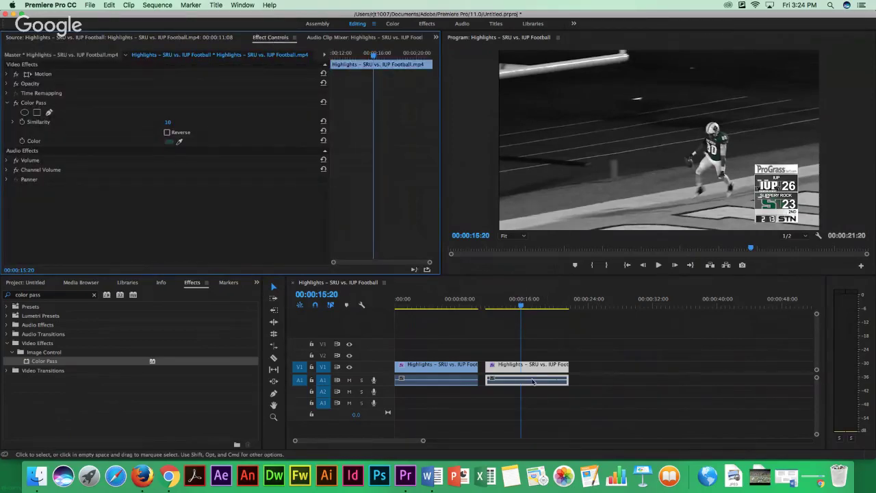
# Delete Color Pass from the second clip and preview it in full colour.
pyautogui.click(25, 103)
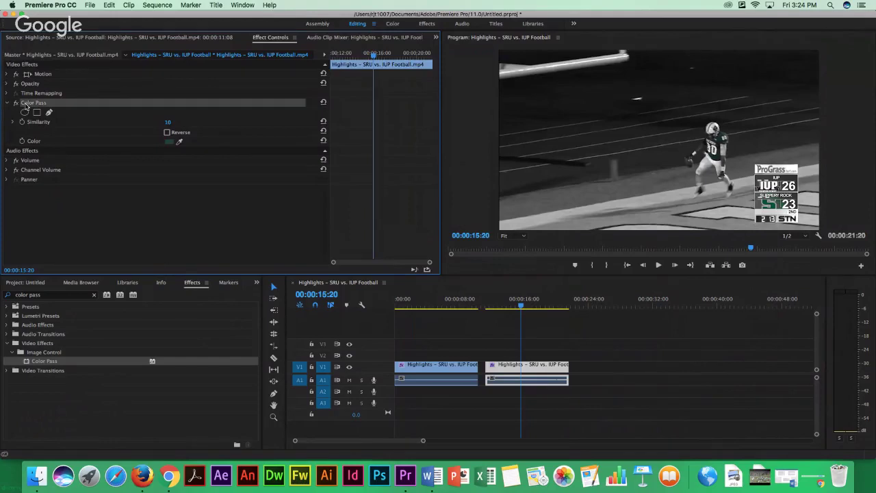
pyautogui.press('Delete')
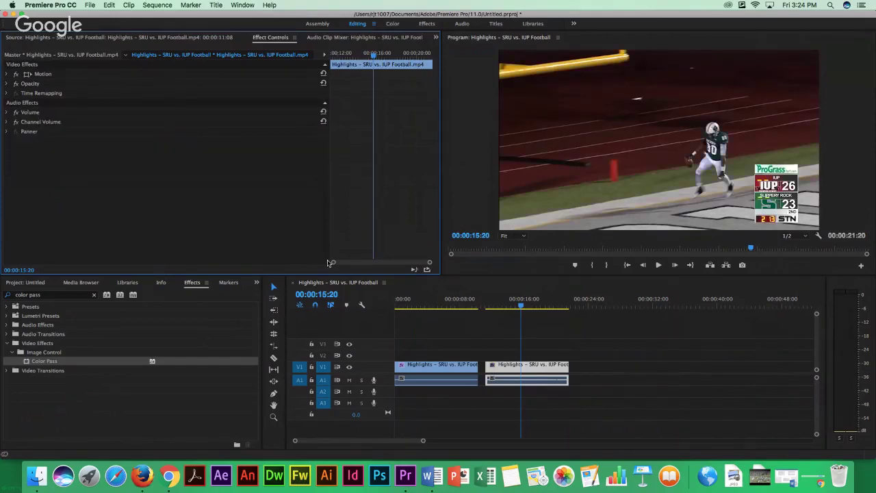
pyautogui.moveTo(521, 307)
pyautogui.mouseDown()
pyautogui.moveTo(540, 308)
pyautogui.moveTo(506, 308)
pyautogui.mouseUp()
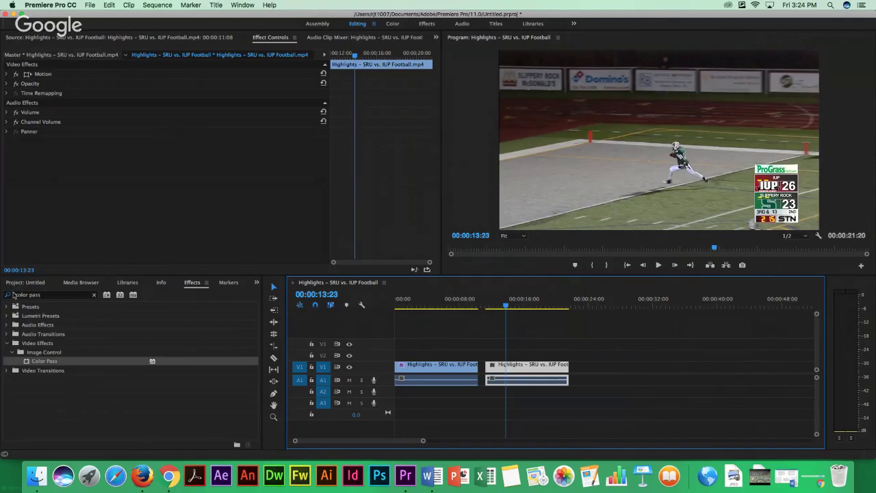
# Clear the Effects search and drag Image Control > Black & White onto the second clip.
pyautogui.click(54, 294)
pyautogui.moveTo(53, 295); pyautogui.dragTo(15, 294)
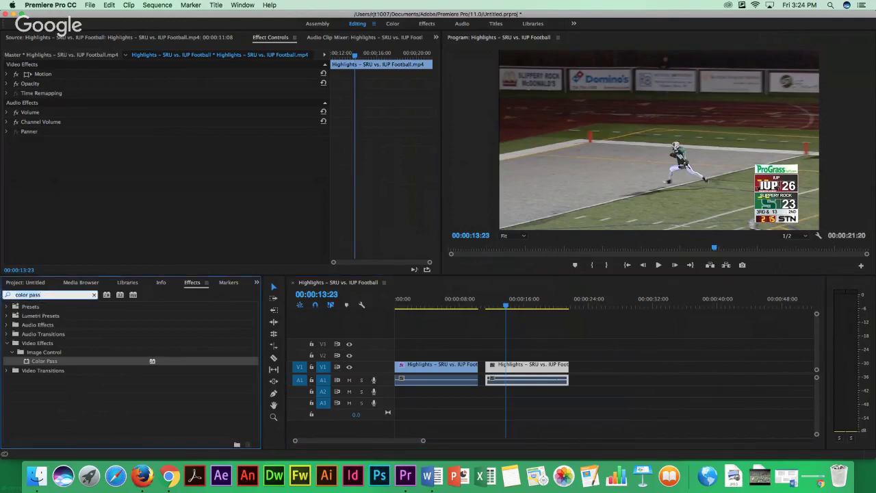
pyautogui.write('black')
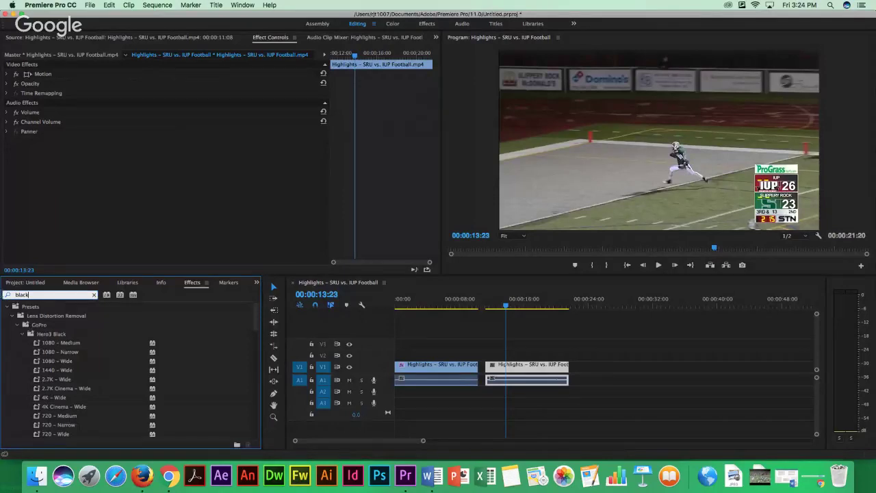
pyautogui.press('super+a')
pyautogui.press('BackSpace')
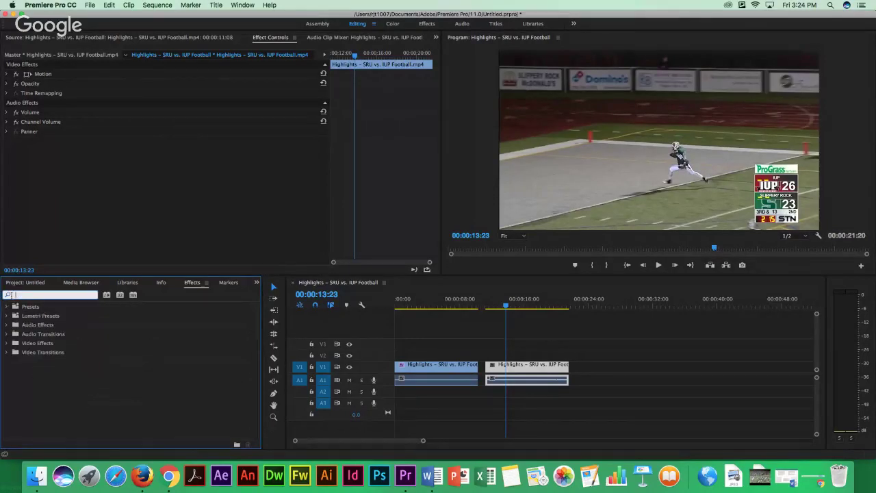
pyautogui.click(7, 343)
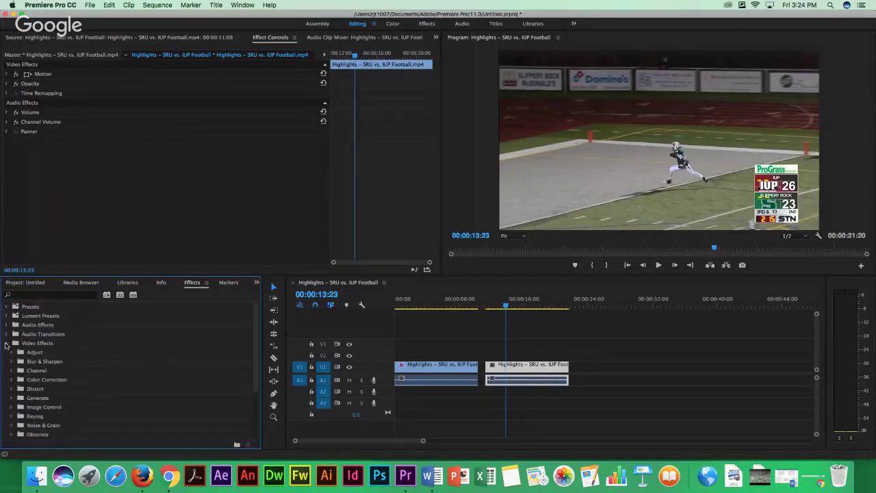
pyautogui.moveTo(257, 343); pyautogui.dragTo(265, 375)
pyautogui.click(12, 357)
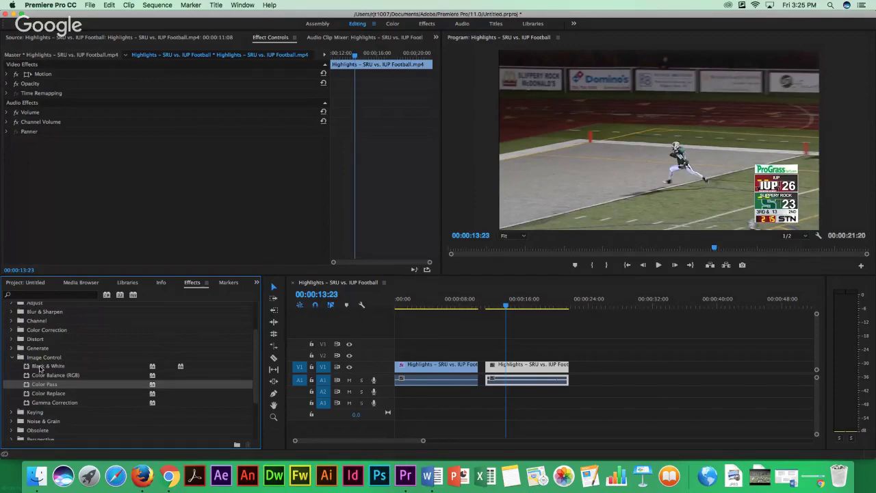
pyautogui.moveTo(40, 369); pyautogui.dragTo(537, 366)
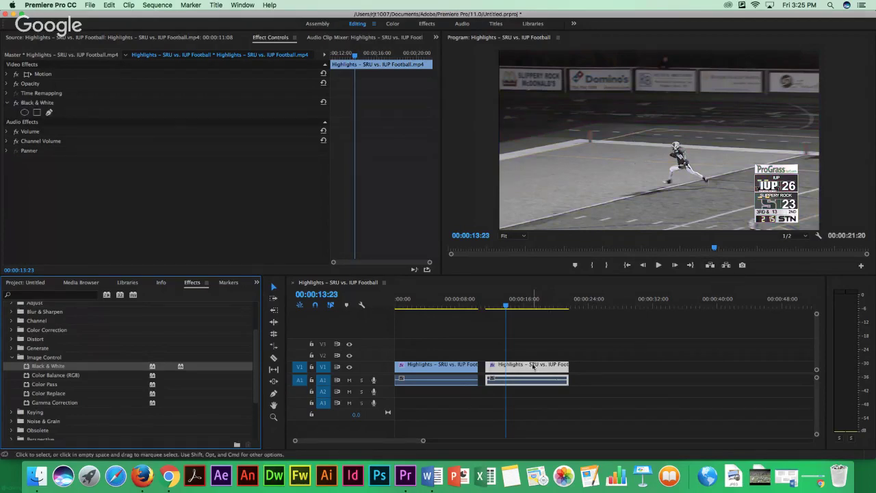
# Move the black-and-white copy onto the upper track at the sequence start.
pyautogui.moveTo(534, 367); pyautogui.dragTo(444, 357)
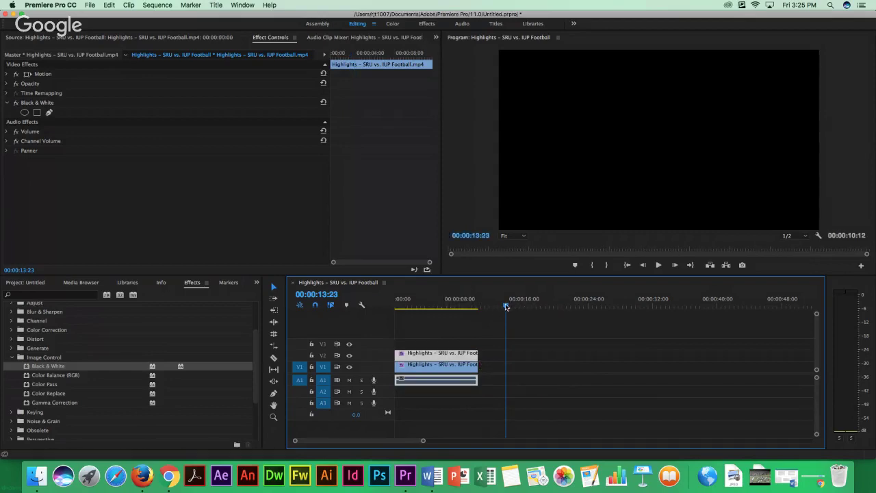
pyautogui.click(458, 309)
pyautogui.moveTo(458, 310)
pyautogui.mouseDown()
pyautogui.moveTo(424, 313)
pyautogui.moveTo(452, 316)
pyautogui.mouseUp()
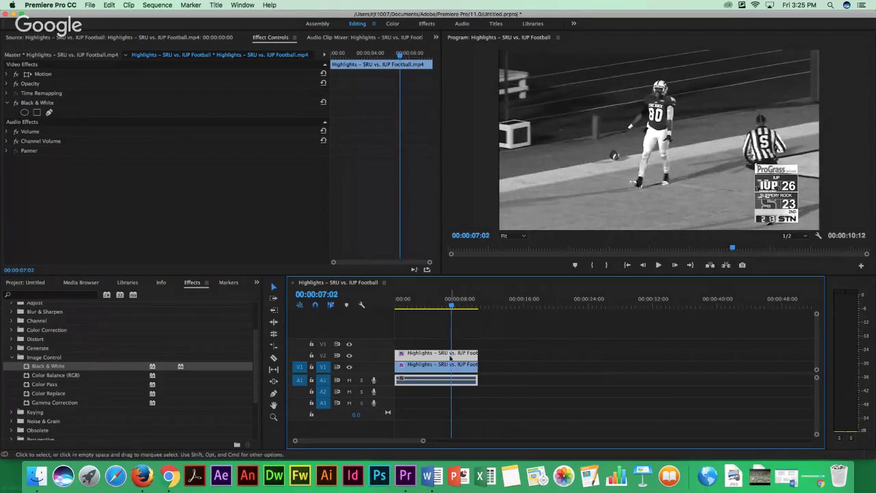
pyautogui.moveTo(419, 310)
pyautogui.mouseDown()
pyautogui.moveTo(408, 310)
pyautogui.moveTo(423, 310)
pyautogui.mouseUp()
# Set the black-and-white clip's Opacity to 40% and play the sequence to preview.
pyautogui.doubleClick(452, 354)
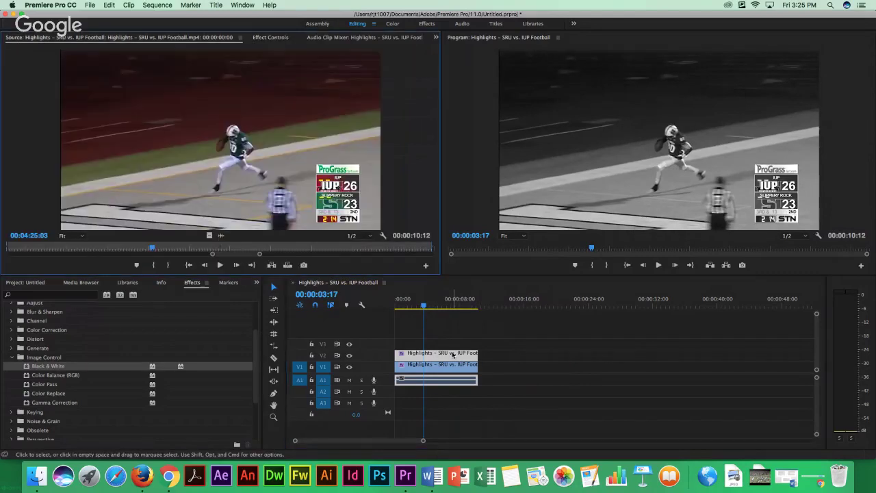
pyautogui.click(271, 38)
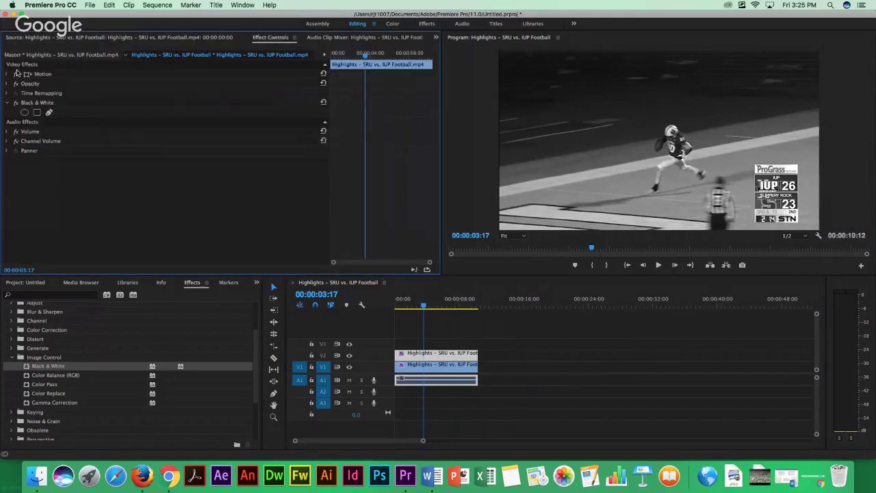
pyautogui.click(7, 74)
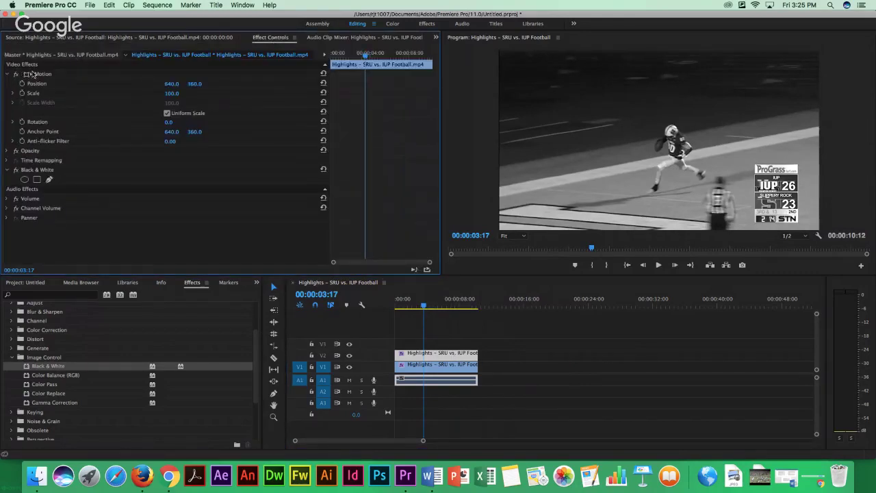
pyautogui.click(7, 73)
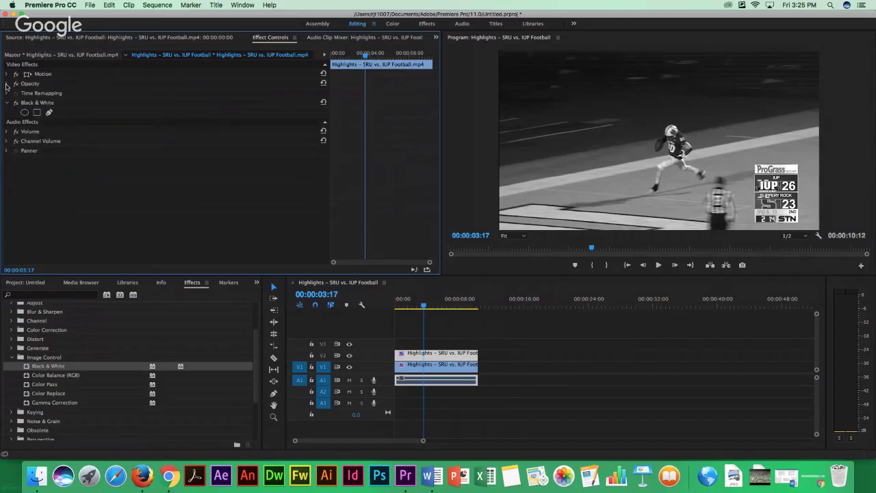
pyautogui.click(7, 84)
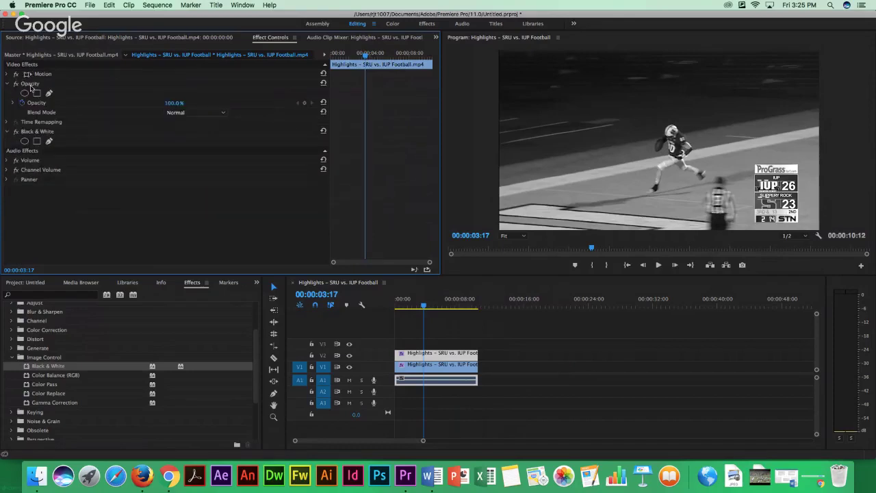
pyautogui.click(174, 104)
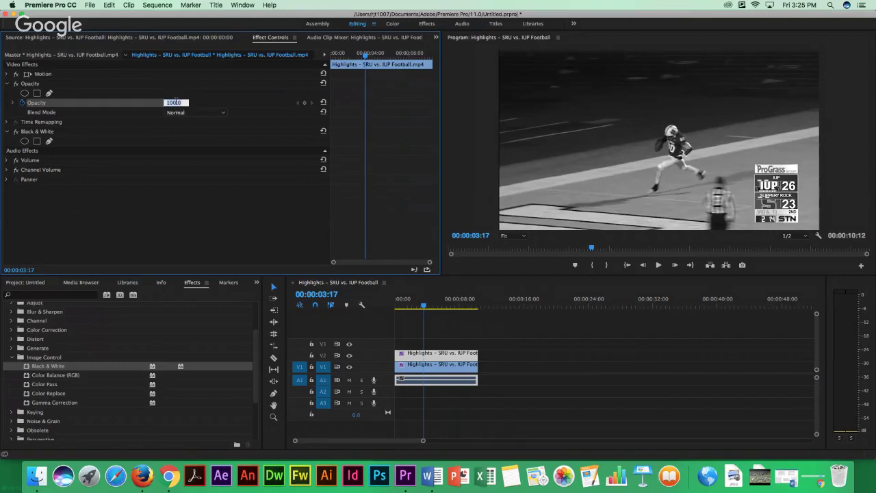
pyautogui.write('40')
pyautogui.press('Return')
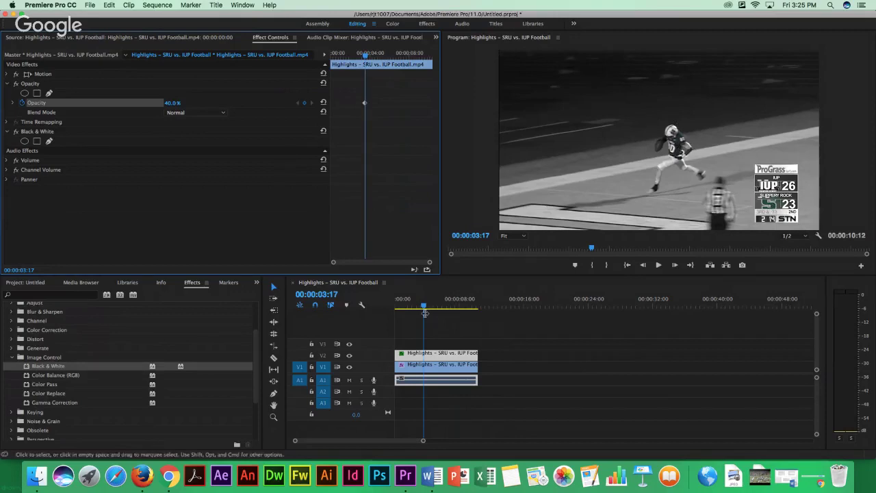
pyautogui.moveTo(424, 306); pyautogui.dragTo(386, 309)
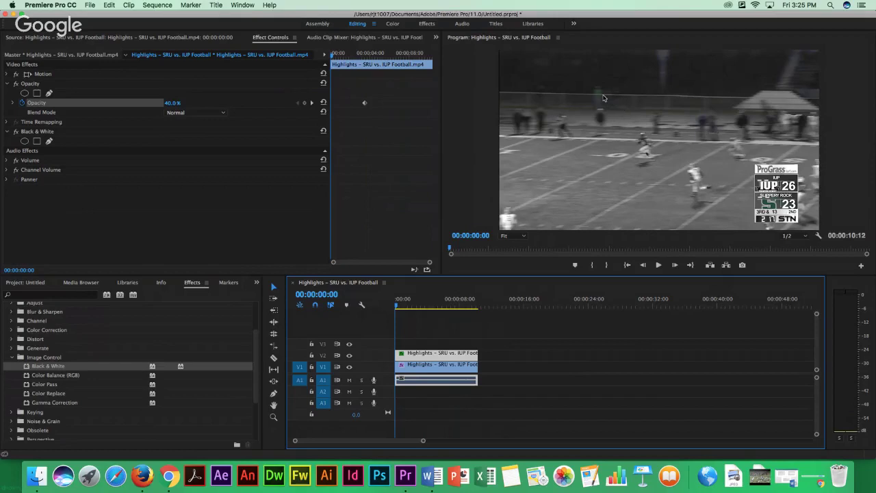
pyautogui.press('space')
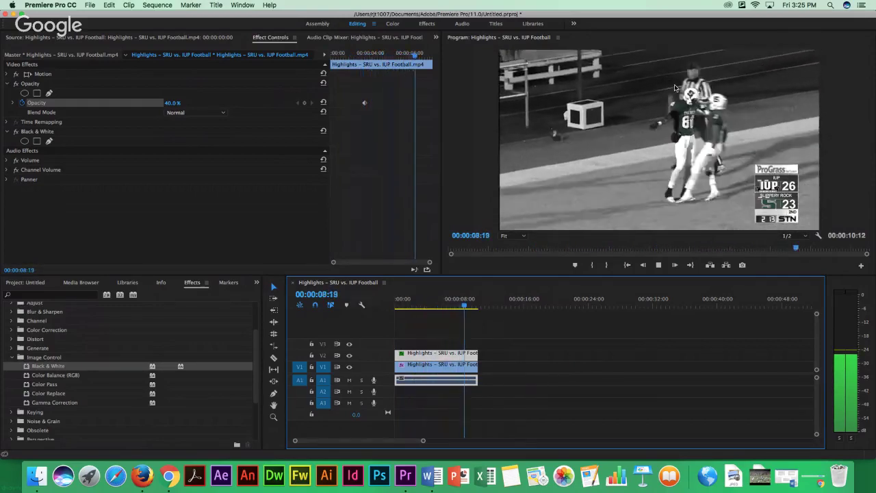
# Select the lower Color Pass clip and confirm its Similarity at 10.
pyautogui.press('space')
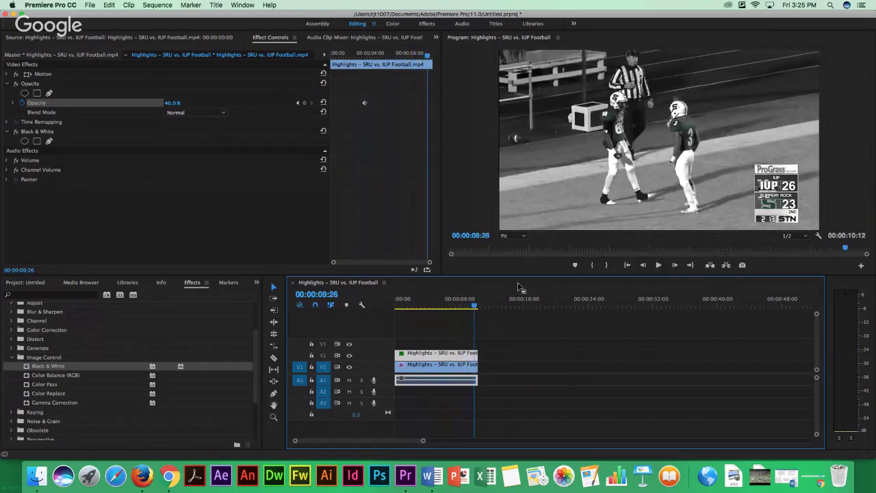
pyautogui.click(422, 371)
pyautogui.doubleClick(422, 372)
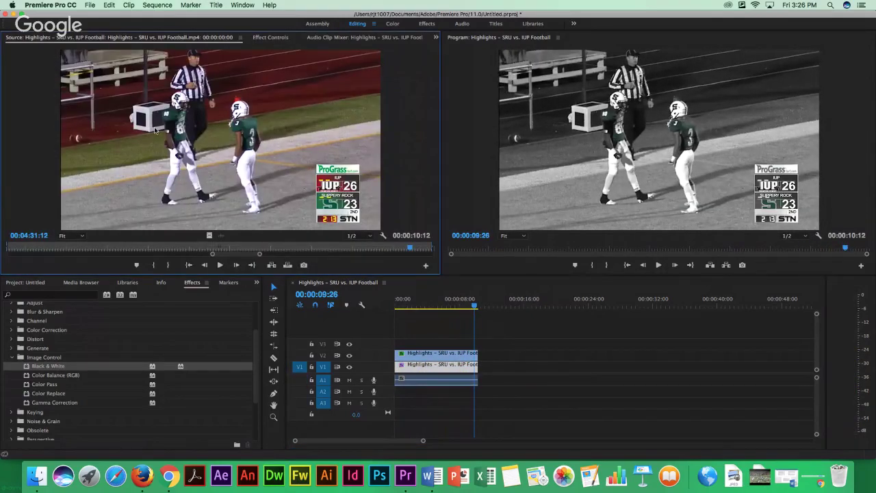
pyautogui.click(285, 39)
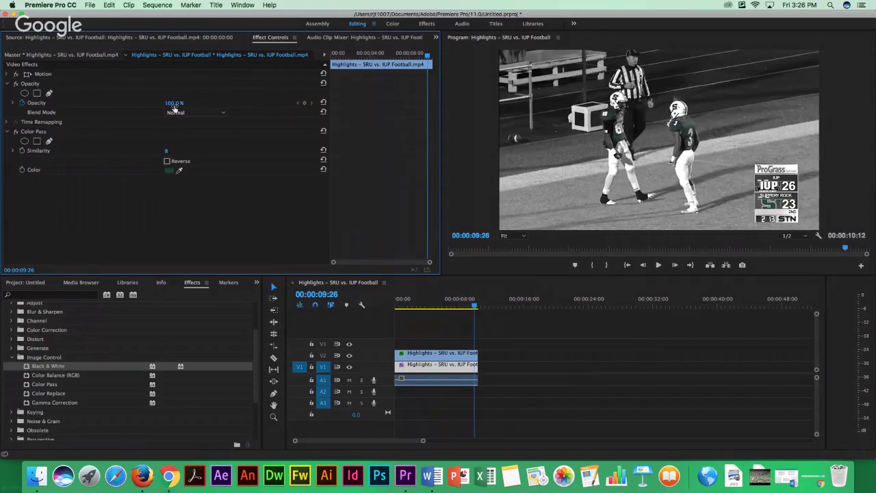
pyautogui.click(166, 152)
pyautogui.press('Return')
# Move the playhead to the running player's frame at 5:03.
pyautogui.click(168, 151)
pyautogui.click(468, 308)
pyautogui.moveTo(469, 308); pyautogui.dragTo(436, 308)
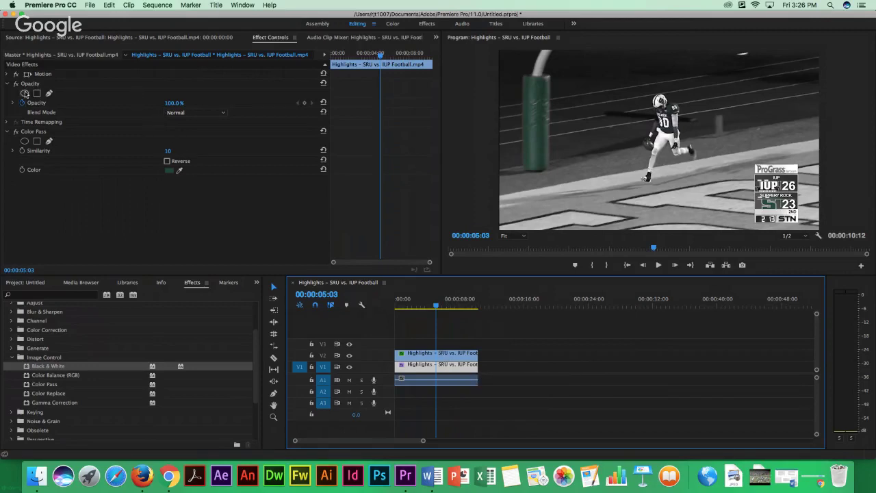
# Draw a free-draw Bezier opacity mask with points around the player's helmet, shoulder and side.
pyautogui.click(49, 94)
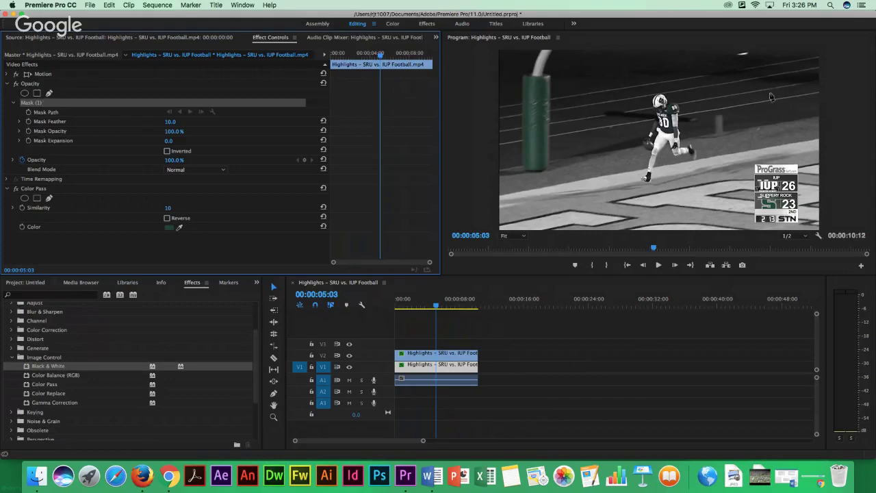
pyautogui.click(654, 90)
pyautogui.click(663, 98)
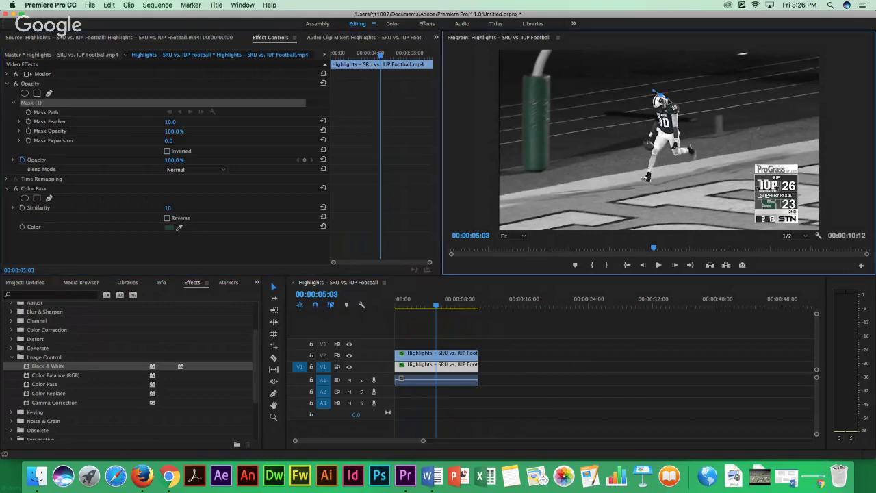
pyautogui.click(678, 107)
pyautogui.click(680, 132)
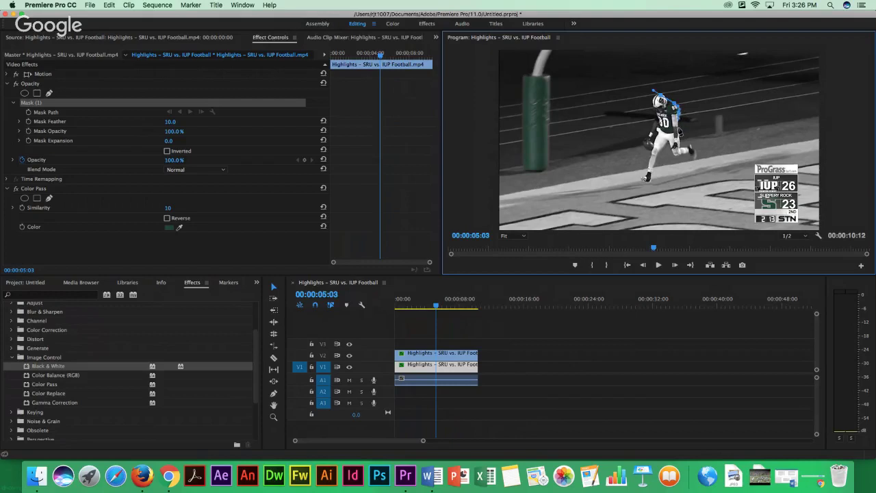
pyautogui.click(677, 146)
pyautogui.click(690, 146)
# Undo the mask and earlier effect changes, then play the sequence from the start.
pyautogui.moveTo(436, 303); pyautogui.dragTo(396, 303)
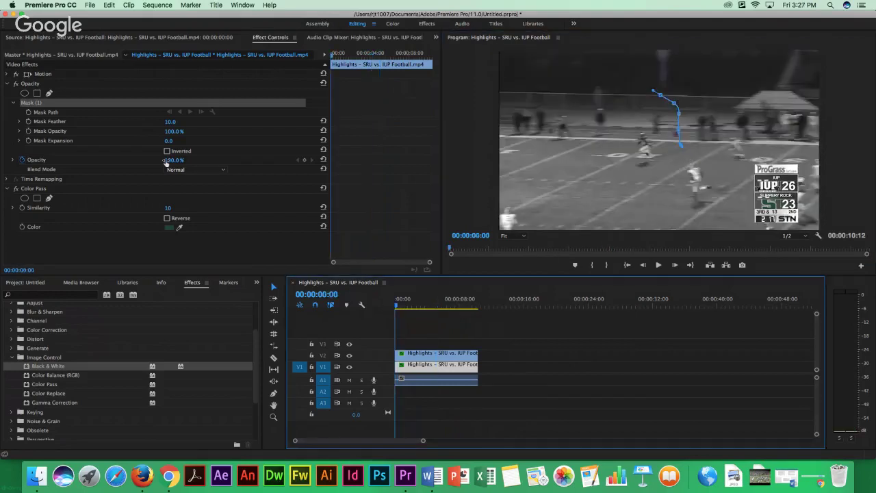
pyautogui.hotkey('ctrl', 'z')
pyautogui.hotkey('ctrl', 'z')
pyautogui.hotkey('ctrl', 'z')
pyautogui.hotkey('ctrl', 'z')
pyautogui.press('space')
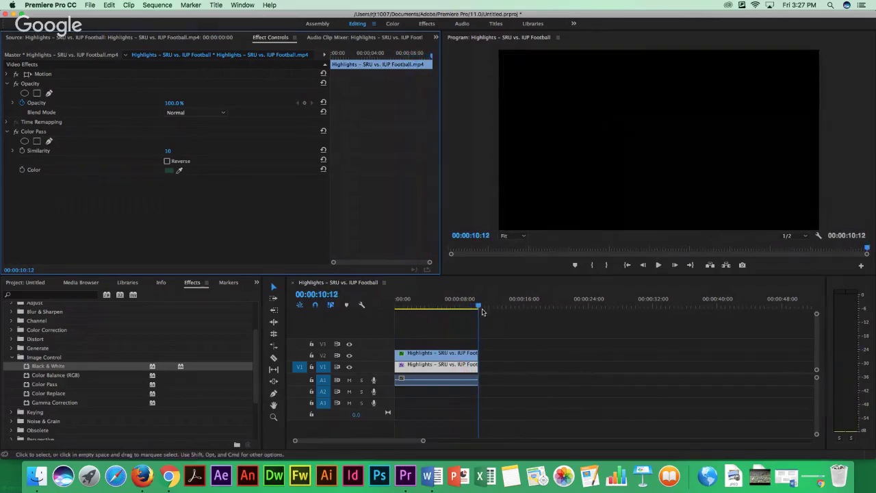
# Select every clip in the sequence and delete them, leaving the timeline empty.
pyautogui.moveTo(479, 306); pyautogui.dragTo(376, 308)
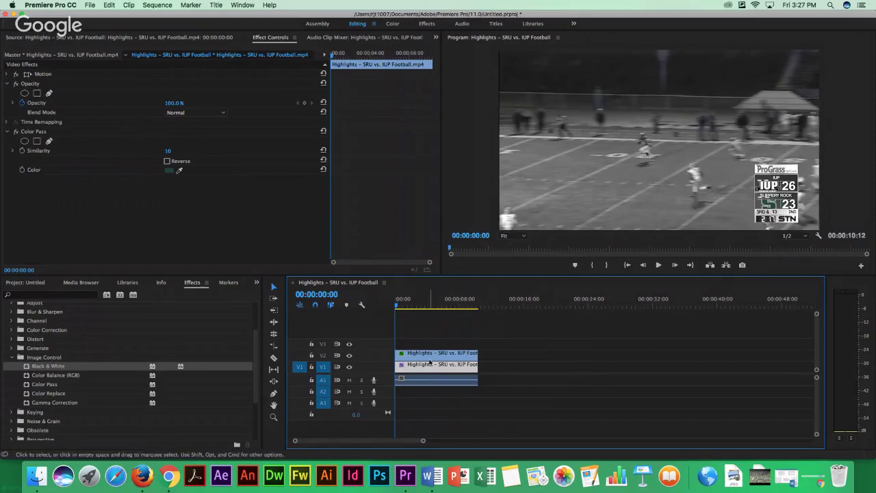
pyautogui.moveTo(401, 332); pyautogui.dragTo(471, 413)
pyautogui.press('Delete')
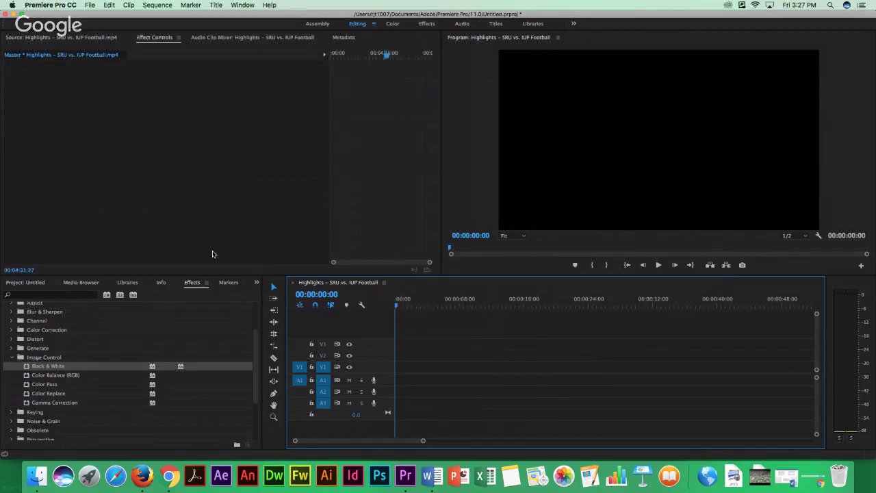
# Mark an 8:15 play starting at 05:56:23 in the football footage and place it on V1/A1.
pyautogui.click(28, 283)
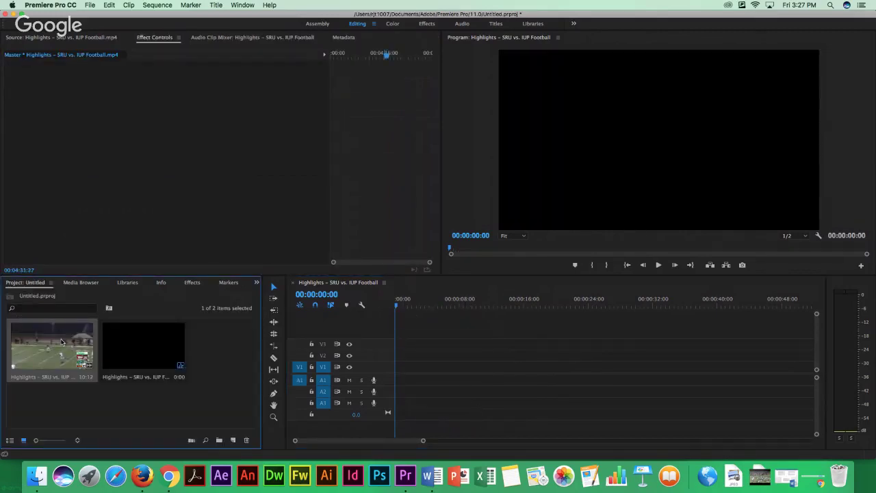
pyautogui.doubleClick(51, 346)
pyautogui.moveTo(239, 251); pyautogui.dragTo(313, 252)
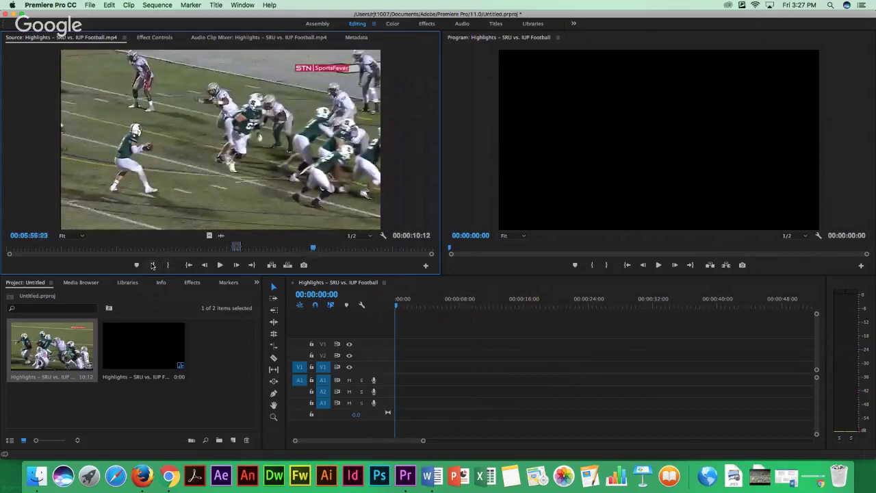
pyautogui.click(153, 265)
pyautogui.press('space')
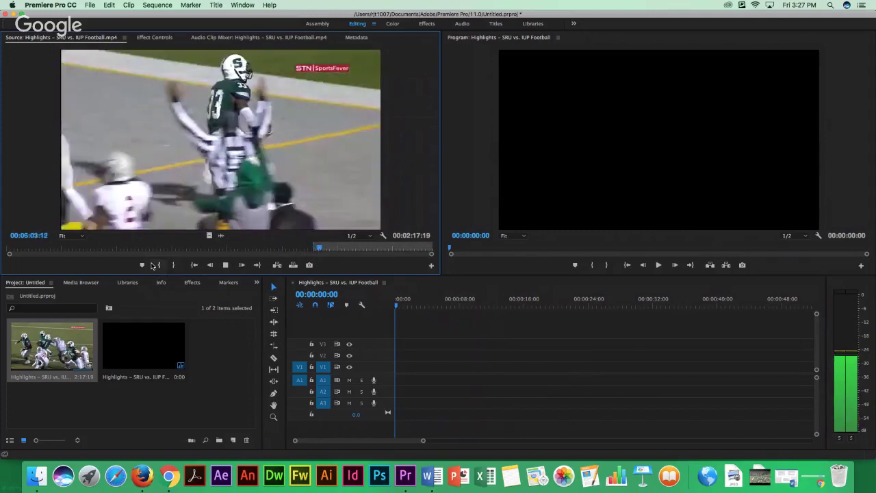
pyautogui.click(175, 267)
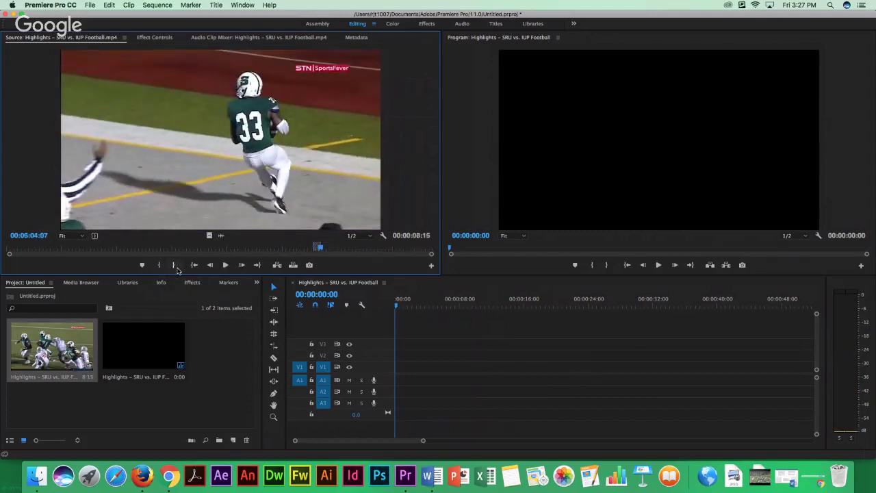
pyautogui.moveTo(196, 159); pyautogui.dragTo(404, 368)
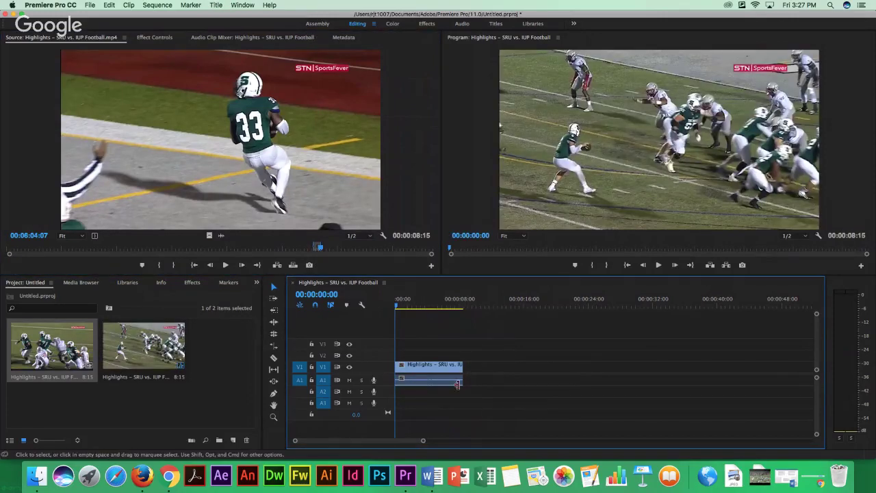
# Create a new Default Still title named after the player.
pyautogui.click(213, 6)
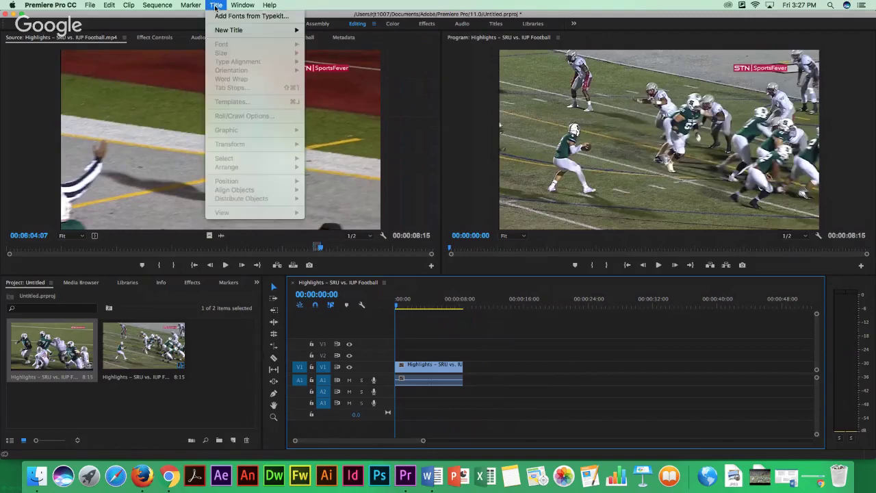
pyautogui.moveTo(231, 31)
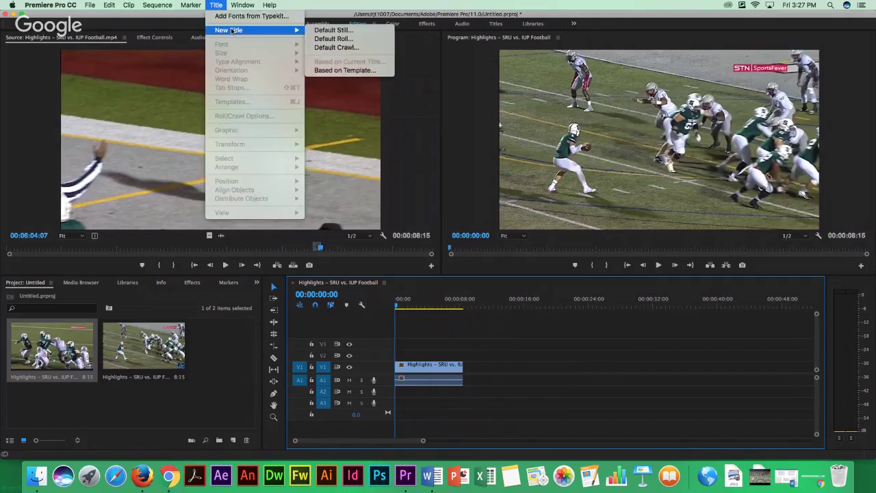
pyautogui.click(314, 31)
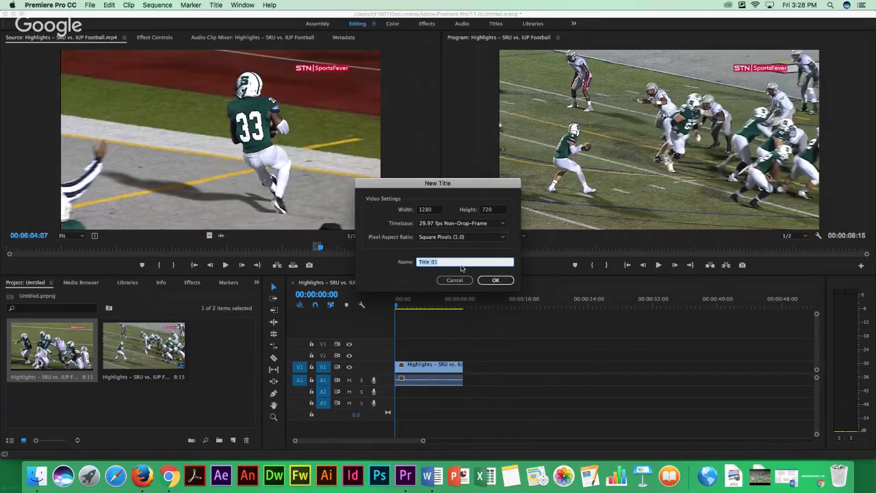
pyautogui.write('Leveon Bell')
pyautogui.click(495, 280)
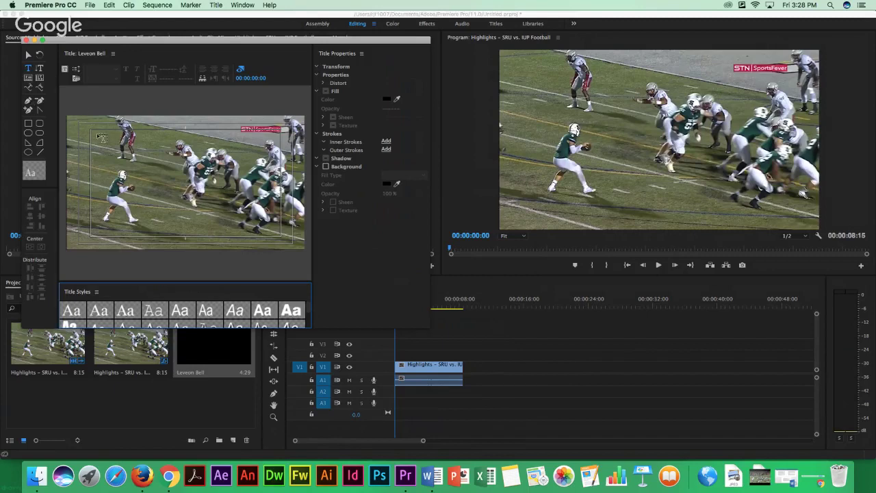
# Add an area text reading '#33' plus the player's name in white Arial Black, size 225, wrapped over two lines.
pyautogui.moveTo(91, 175); pyautogui.dragTo(279, 232)
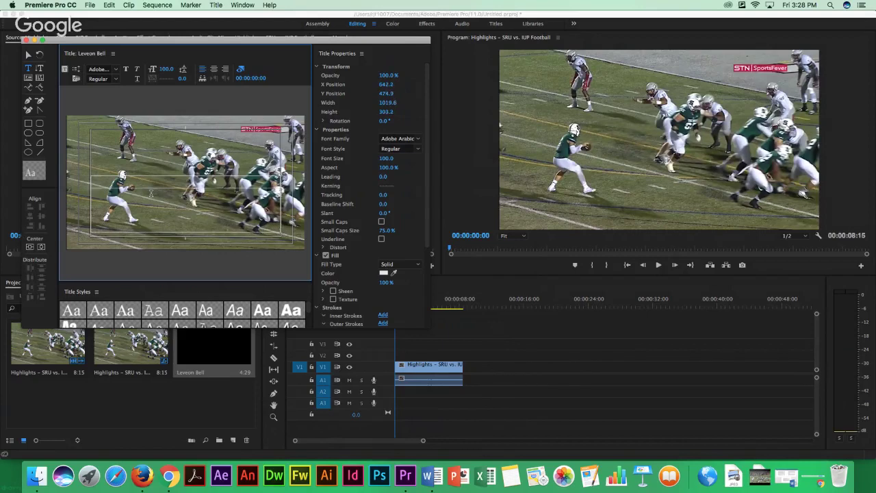
pyautogui.write('#33 Leveon Bell')
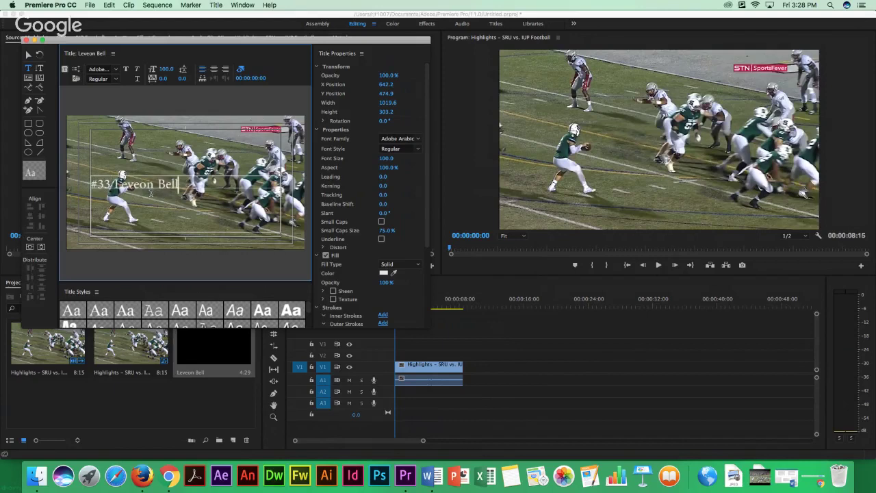
pyautogui.hotkey('shift', 'Left')
pyautogui.hotkey('shift', 'Left')
pyautogui.hotkey('shift', 'Left')
pyautogui.hotkey('shift', 'Left')
pyautogui.hotkey('shift', 'Left')
pyautogui.hotkey('shift', 'Left')
pyautogui.hotkey('shift', 'Left')
pyautogui.hotkey('shift', 'Left')
pyautogui.hotkey('shift', 'Left')
pyautogui.hotkey('shift', 'Left')
pyautogui.hotkey('shift', 'Left')
pyautogui.hotkey('shift', 'Left')
pyautogui.hotkey('shift', 'Left')
pyautogui.hotkey('shift', 'Left')
pyautogui.hotkey('shift', 'Left')
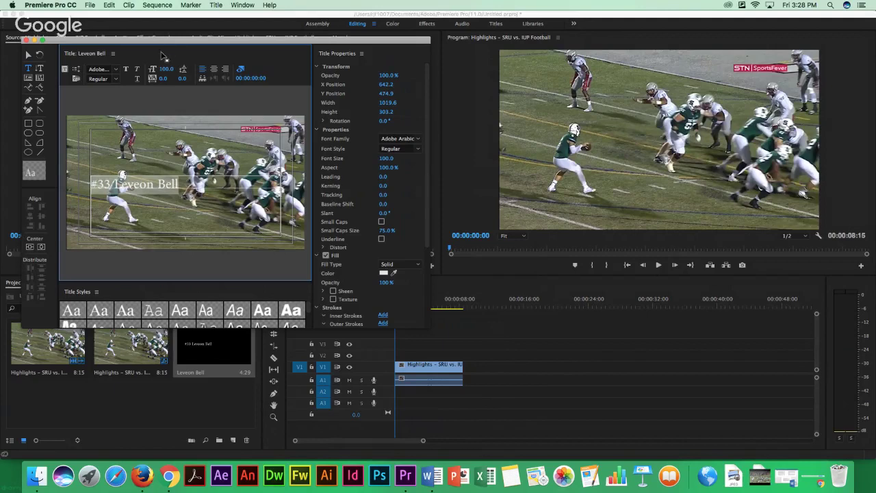
pyautogui.moveTo(167, 71); pyautogui.dragTo(167, 71)
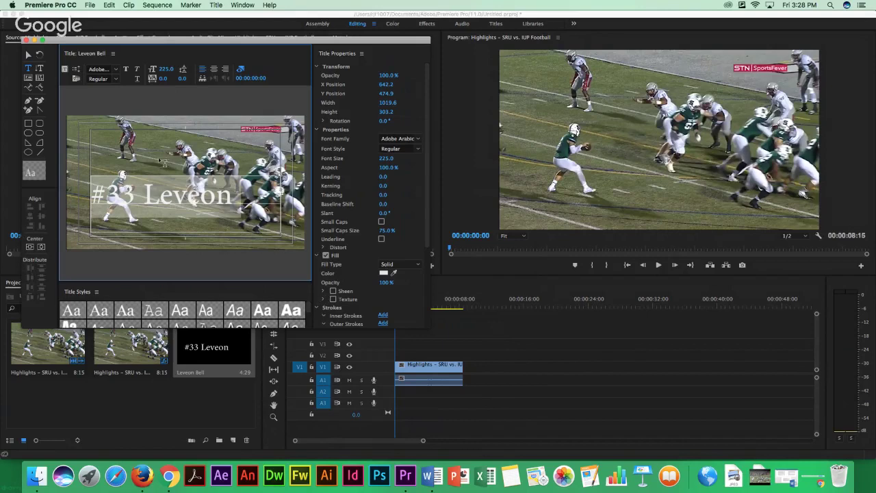
pyautogui.click(28, 54)
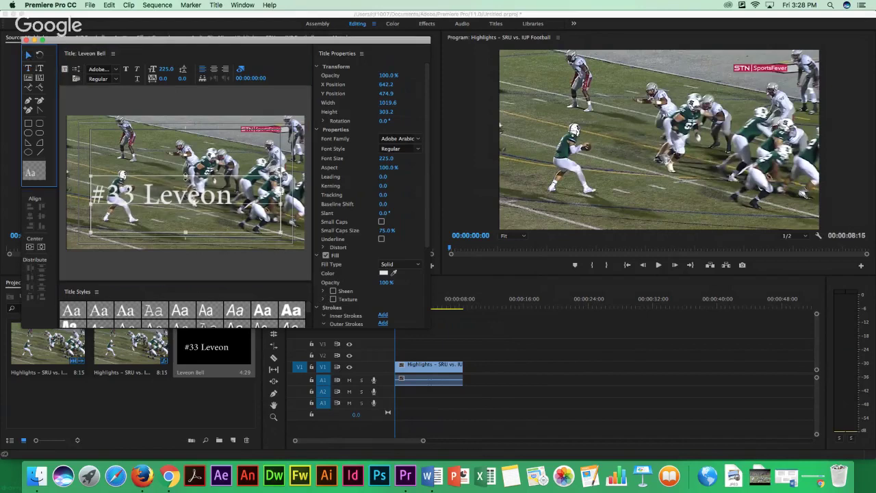
pyautogui.moveTo(186, 177); pyautogui.dragTo(187, 141)
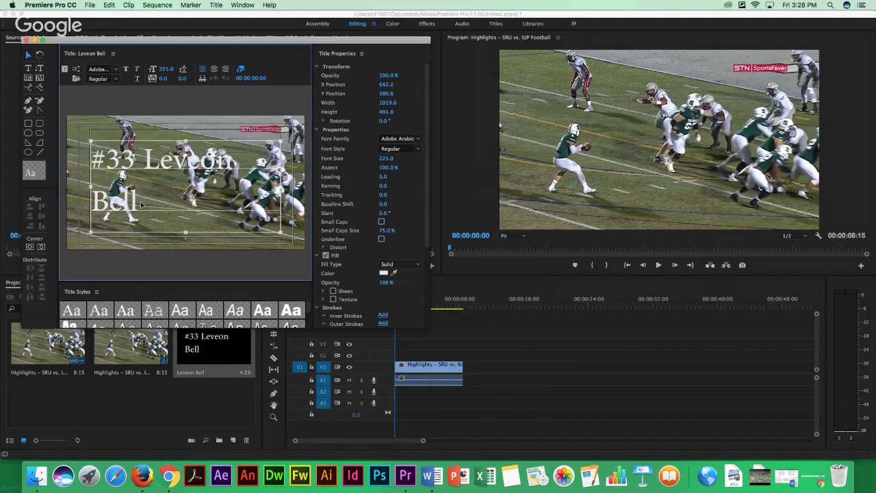
pyautogui.click(293, 311)
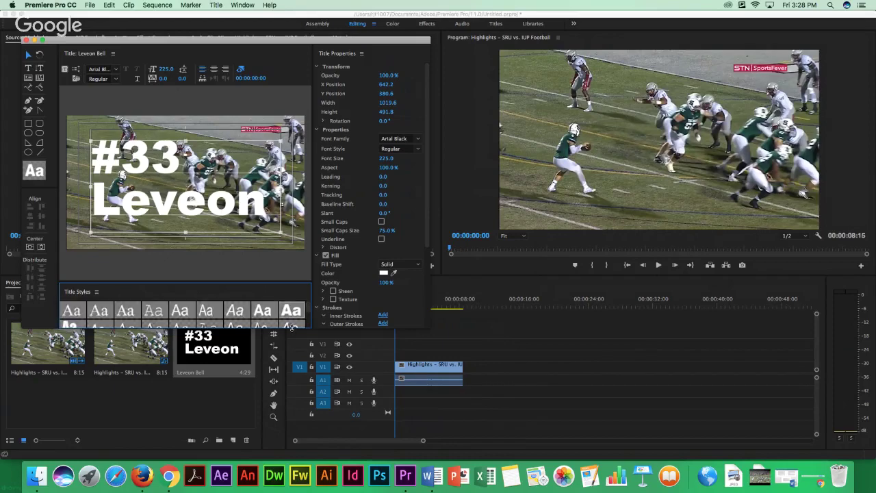
# Switch the title's font to the Impact style.
pyautogui.moveTo(291, 329); pyautogui.dragTo(291, 393)
pyautogui.scroll(-2, 426, 346)
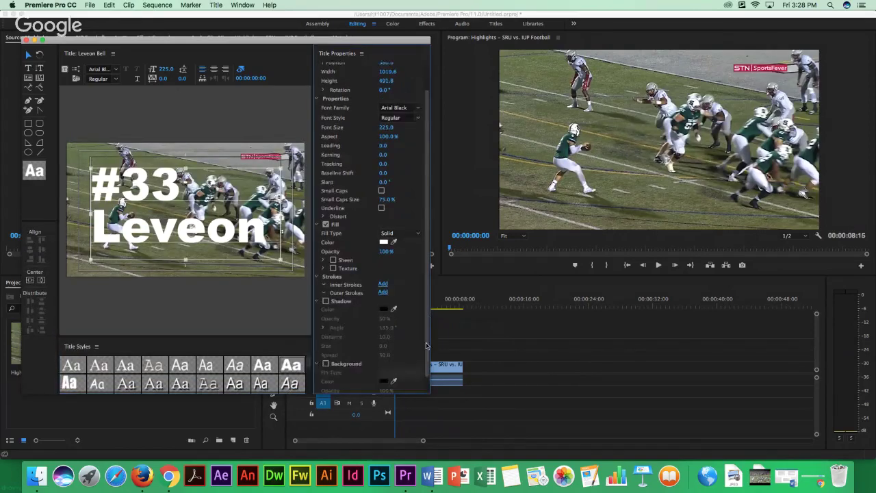
pyautogui.click(69, 384)
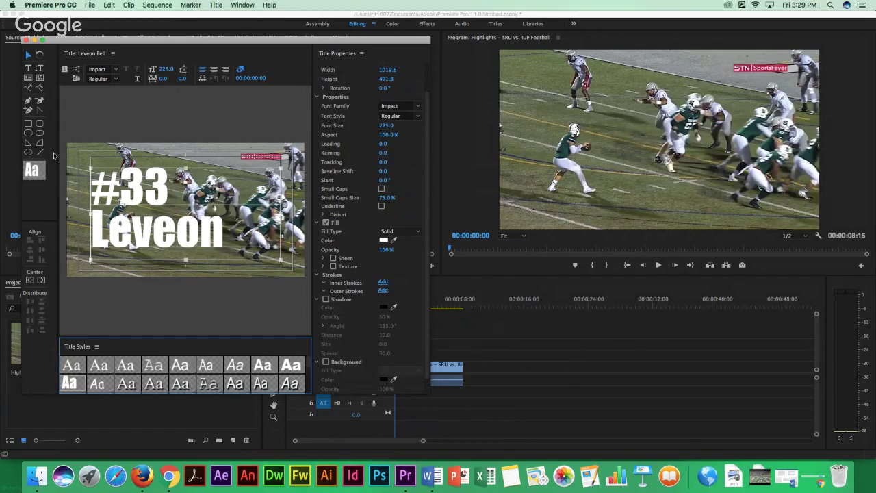
# Centre the text, put the player's name on its own line below #33, and set size 193.
pyautogui.click(28, 68)
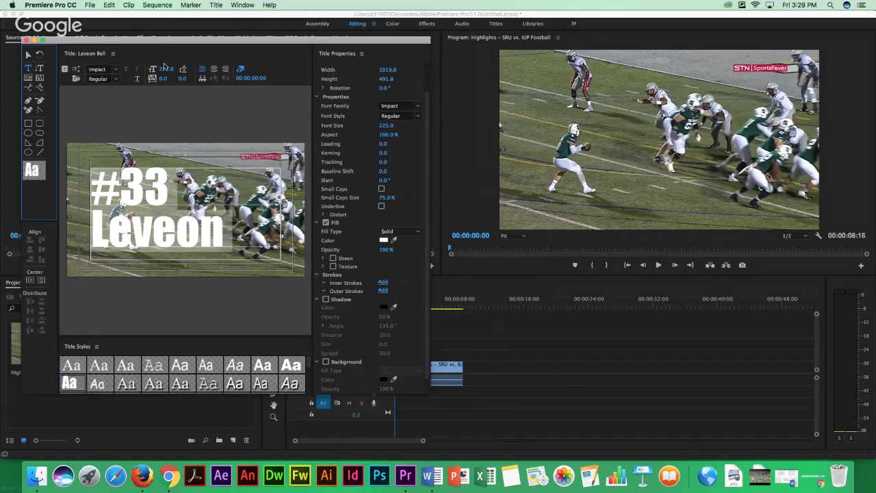
pyautogui.moveTo(165, 71)
pyautogui.mouseDown()
pyautogui.moveTo(137, 71)
pyautogui.moveTo(165, 70)
pyautogui.mouseUp()
pyautogui.click(214, 69)
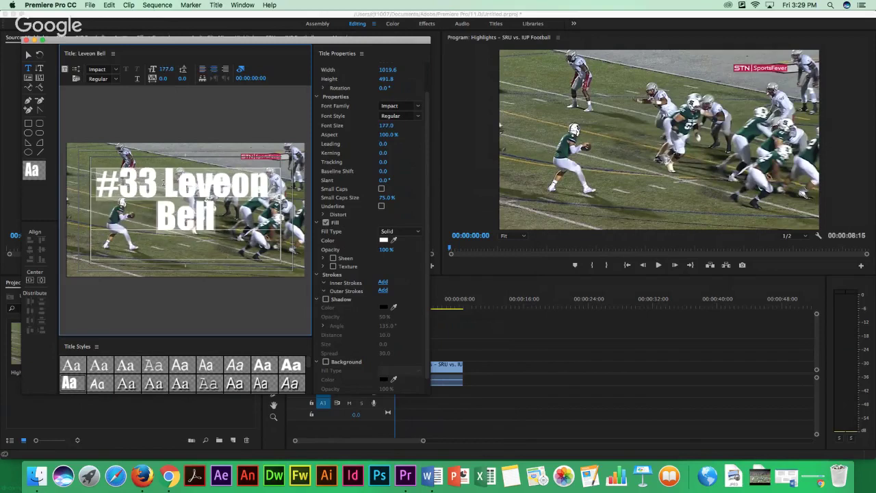
pyautogui.click(163, 184)
pyautogui.press('Return')
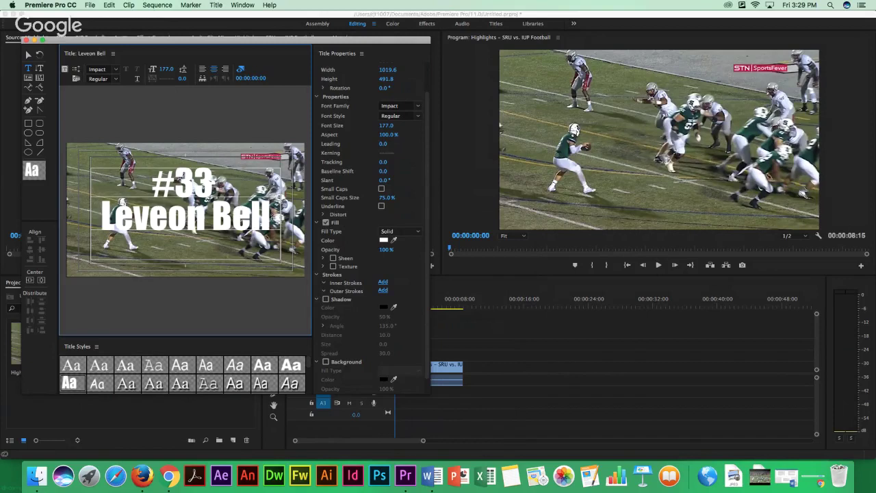
pyautogui.click(272, 218)
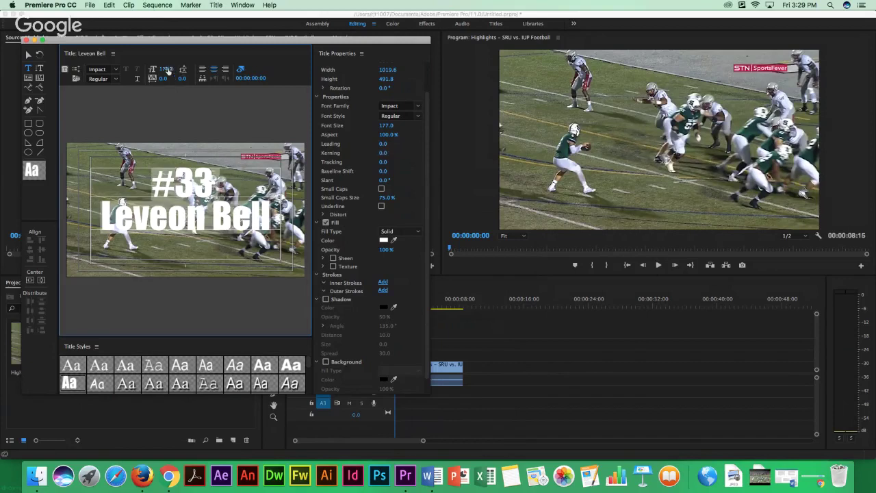
pyautogui.moveTo(165, 70); pyautogui.dragTo(177, 71)
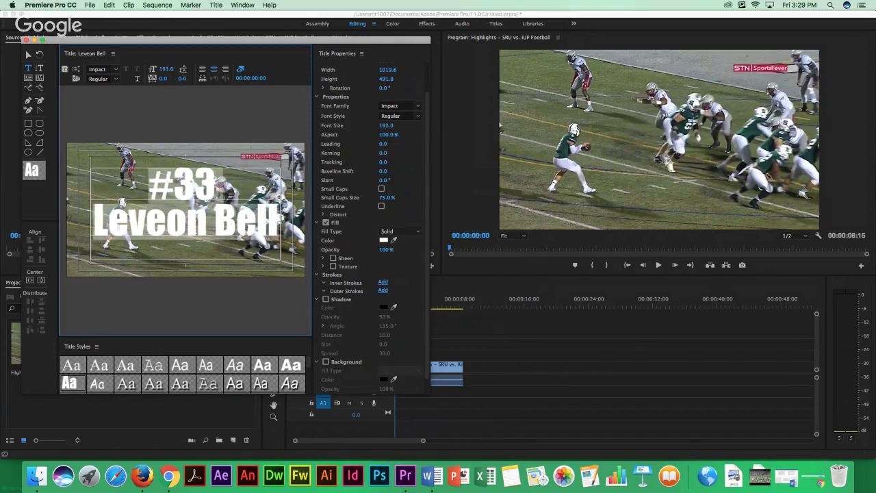
pyautogui.click(28, 54)
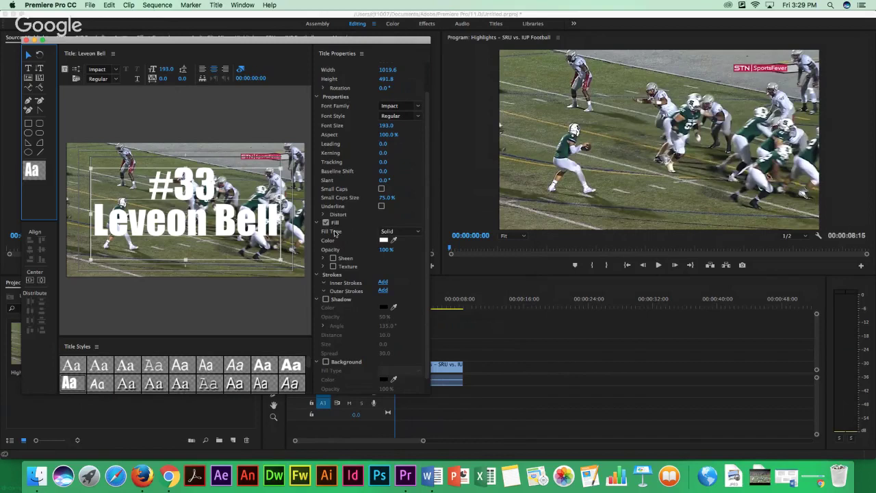
# Set the title's fill type to Ghost so the text becomes transparent.
pyautogui.click(414, 234)
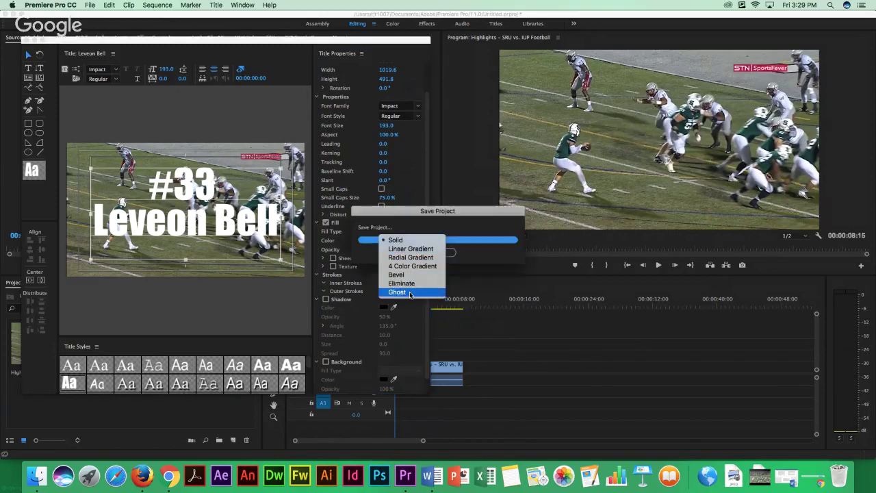
pyautogui.click(410, 293)
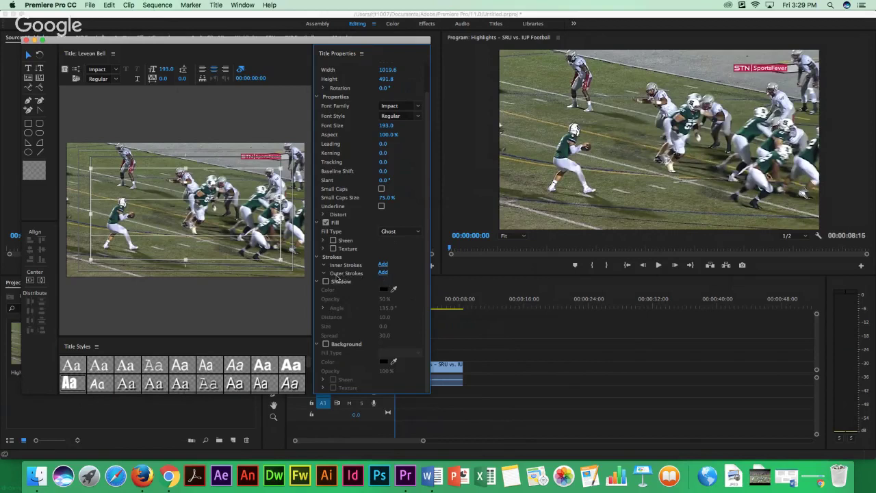
# Add an outer stroke of size 30 around the title text.
pyautogui.click(383, 273)
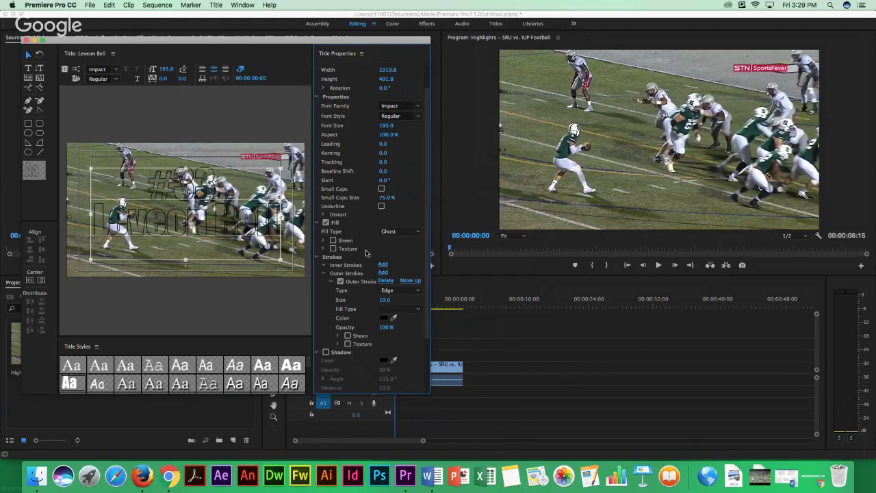
pyautogui.click(383, 303)
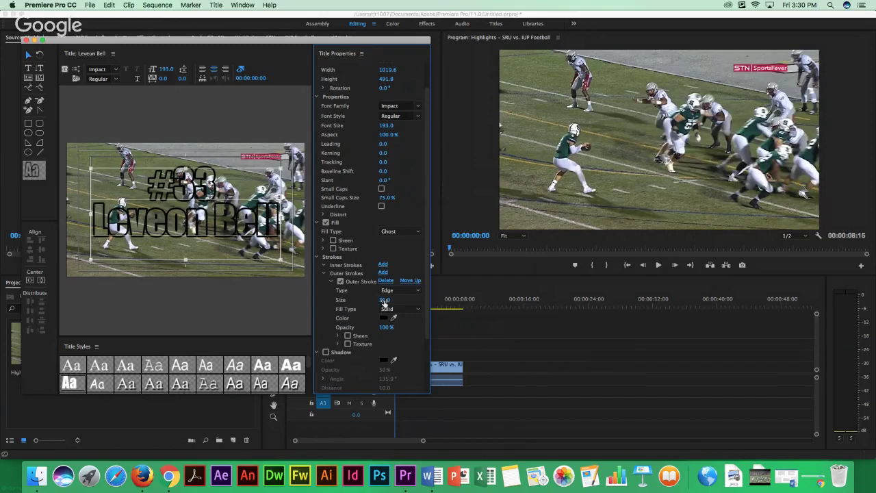
pyautogui.moveTo(384, 303); pyautogui.dragTo(384, 303)
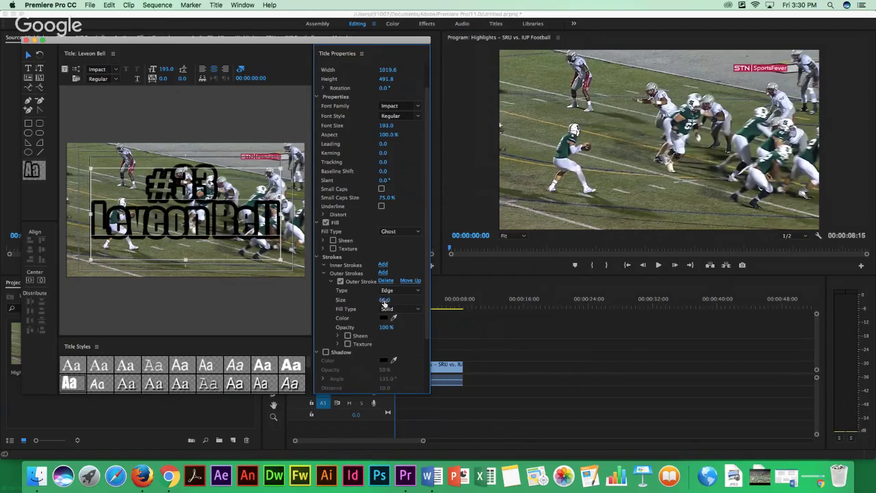
pyautogui.moveTo(384, 303); pyautogui.dragTo(384, 304)
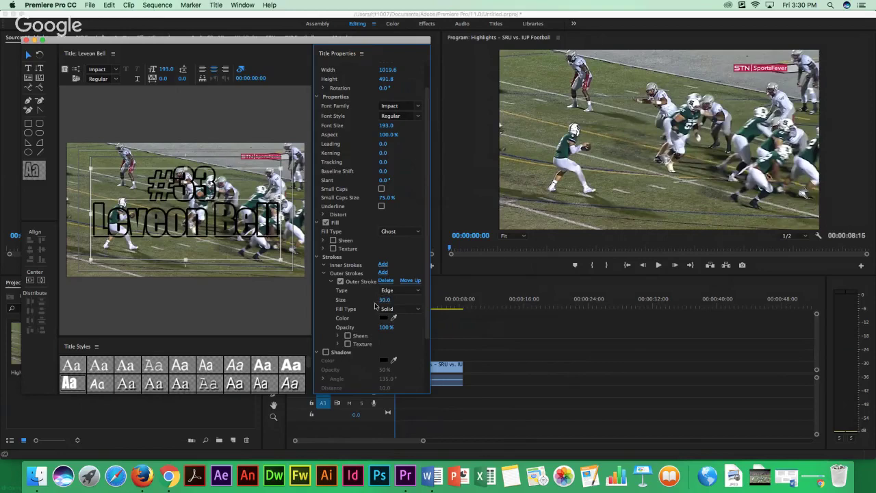
pyautogui.moveTo(430, 145); pyautogui.dragTo(423, 117)
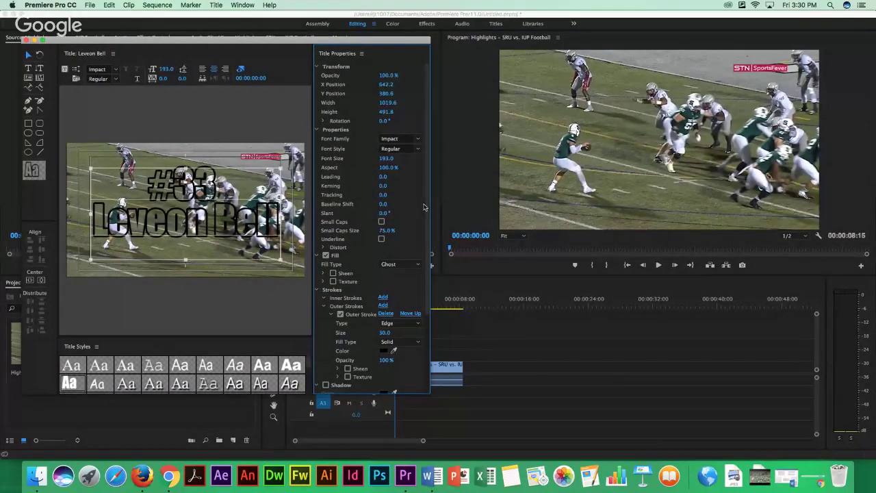
pyautogui.moveTo(427, 205); pyautogui.dragTo(425, 217)
pyautogui.scroll(-5, 376, 267)
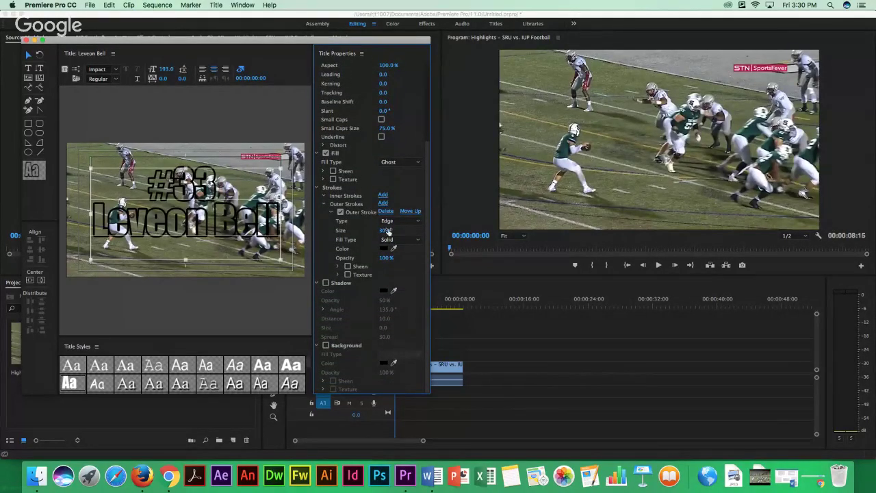
# Colour the outer stroke bright red FD0404 and close the title editor.
pyautogui.click(383, 249)
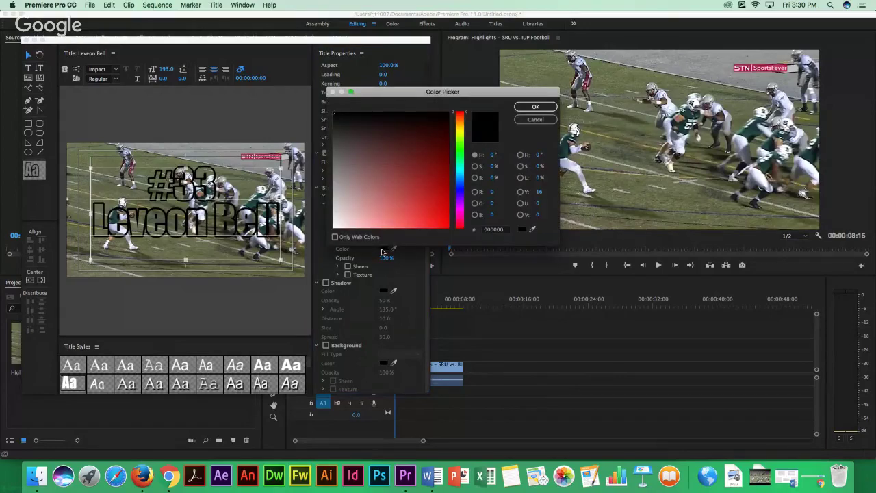
pyautogui.click(447, 227)
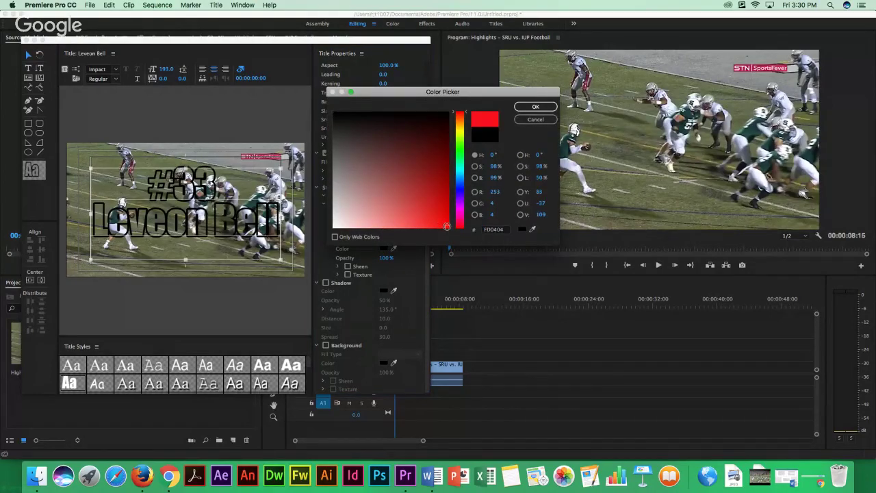
pyautogui.click(538, 107)
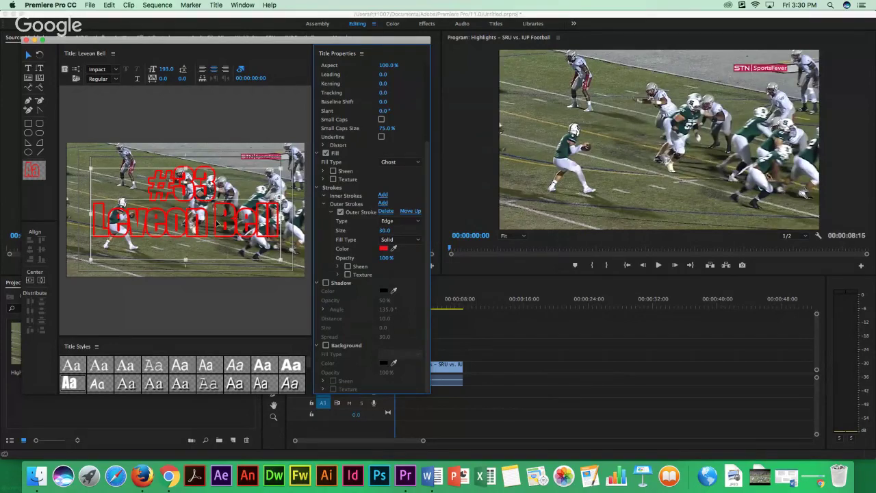
pyautogui.click(384, 249)
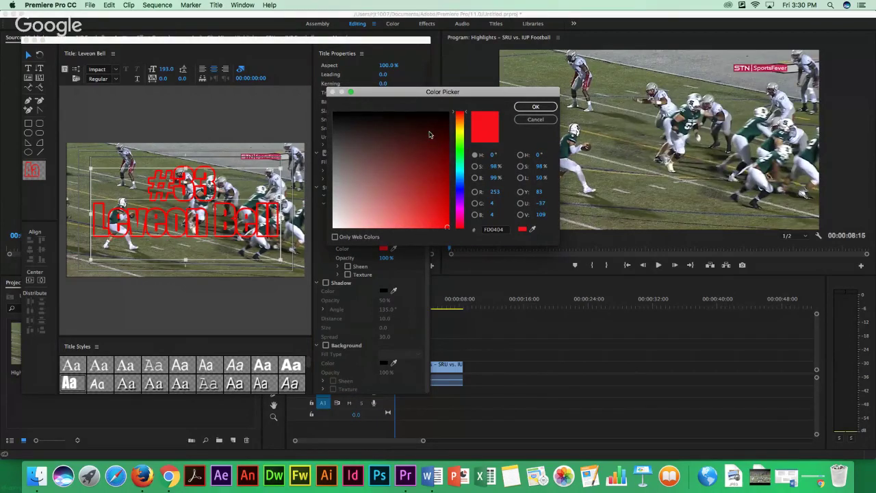
pyautogui.click(536, 107)
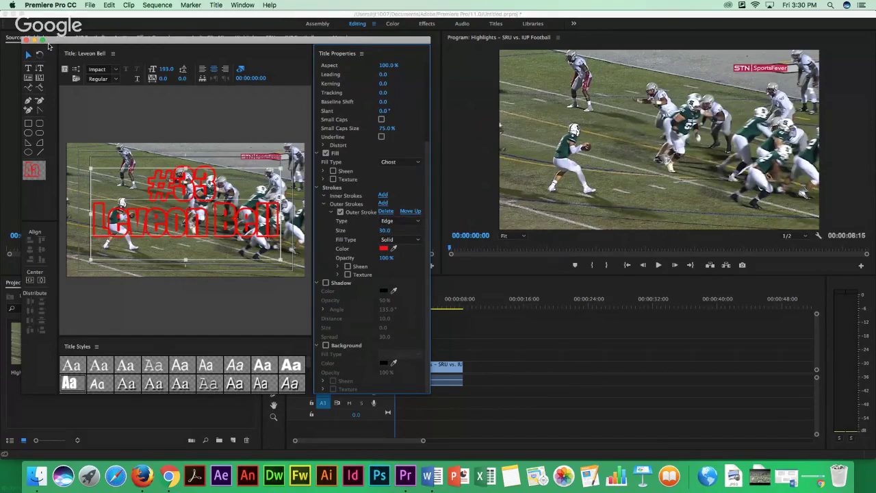
pyautogui.click(26, 41)
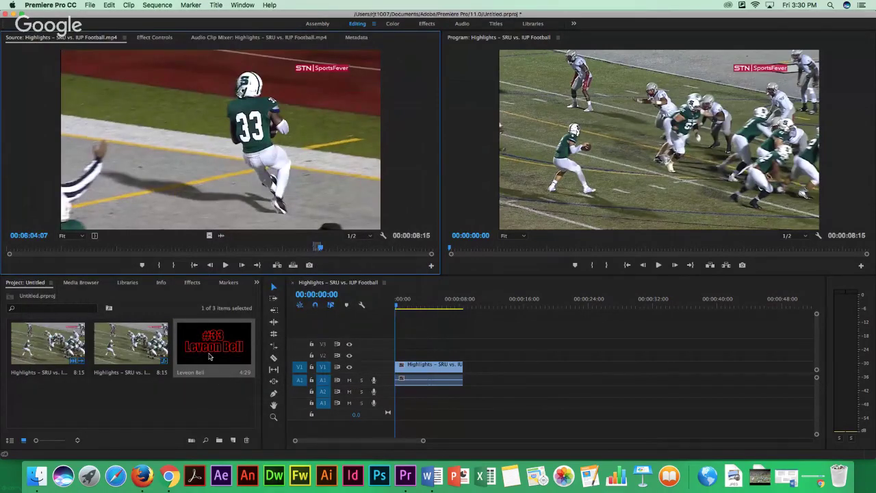
# Place the player's title on V2 above the football play and check it in the Titler.
pyautogui.moveTo(206, 348); pyautogui.dragTo(462, 355)
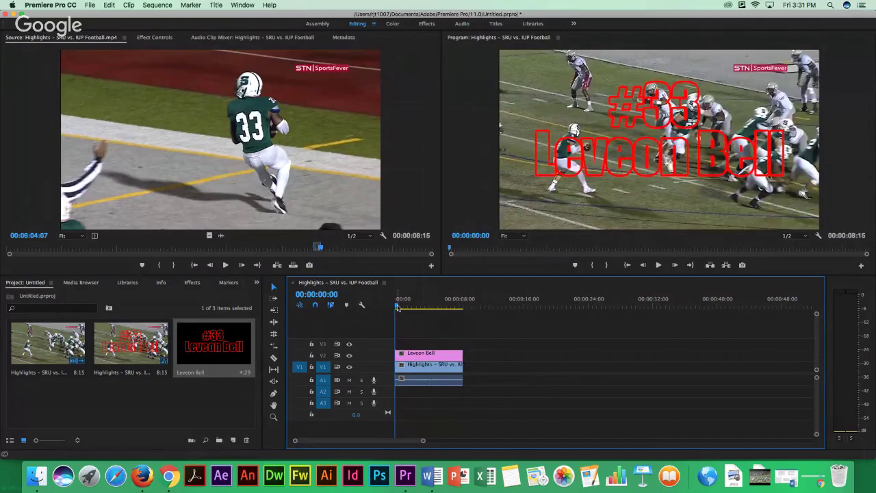
pyautogui.moveTo(398, 307); pyautogui.dragTo(420, 307)
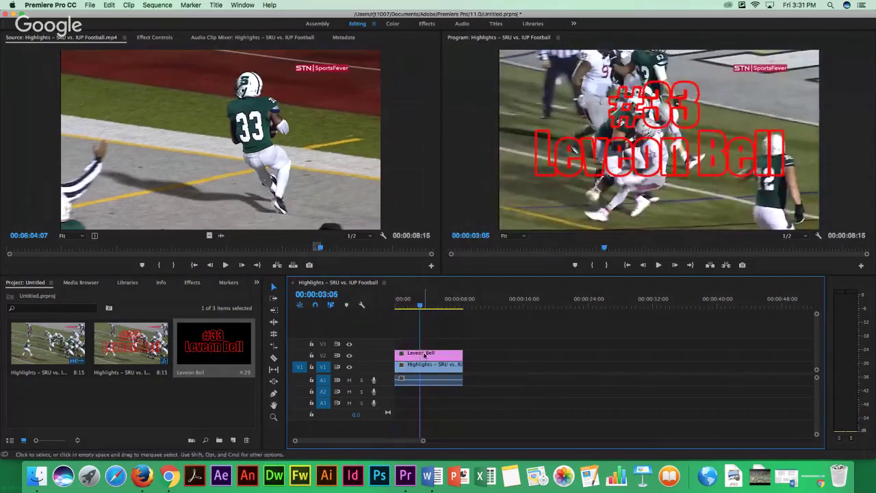
pyautogui.doubleClick(424, 354)
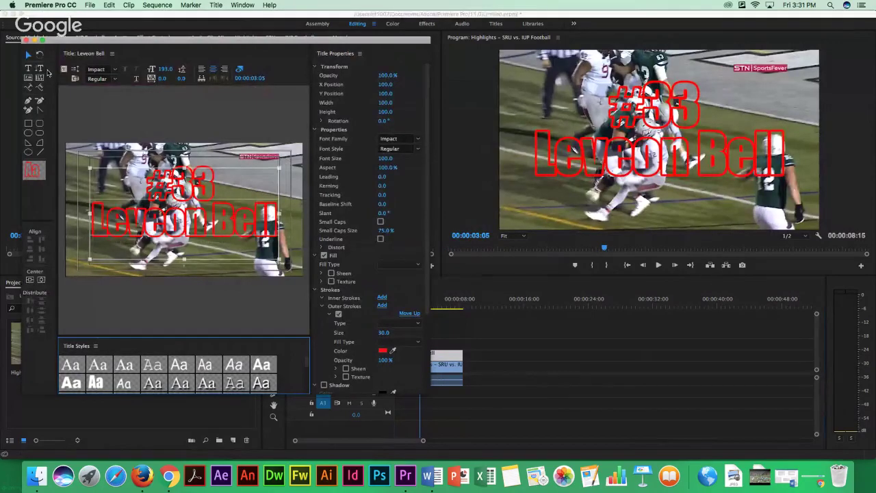
pyautogui.click(28, 41)
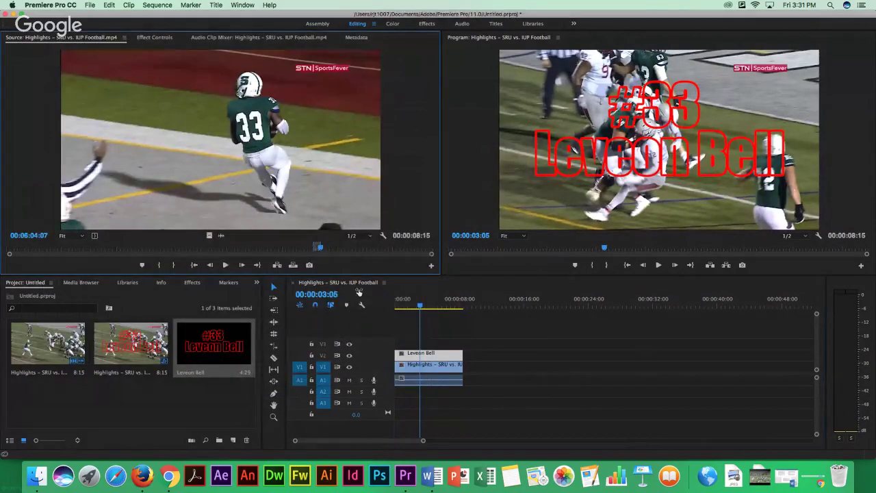
# Fade the title in with Opacity keyframes from 0% at the start to 100% at one second, and preview.
pyautogui.click(154, 38)
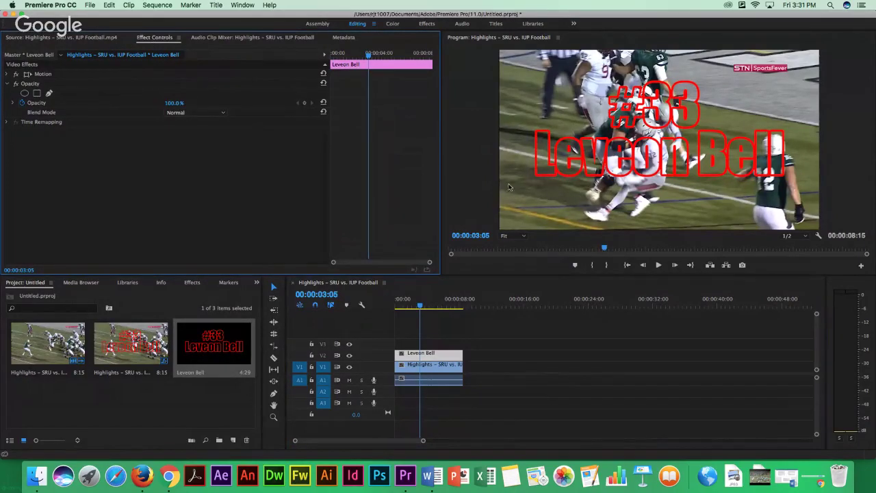
pyautogui.moveTo(605, 250); pyautogui.dragTo(451, 251)
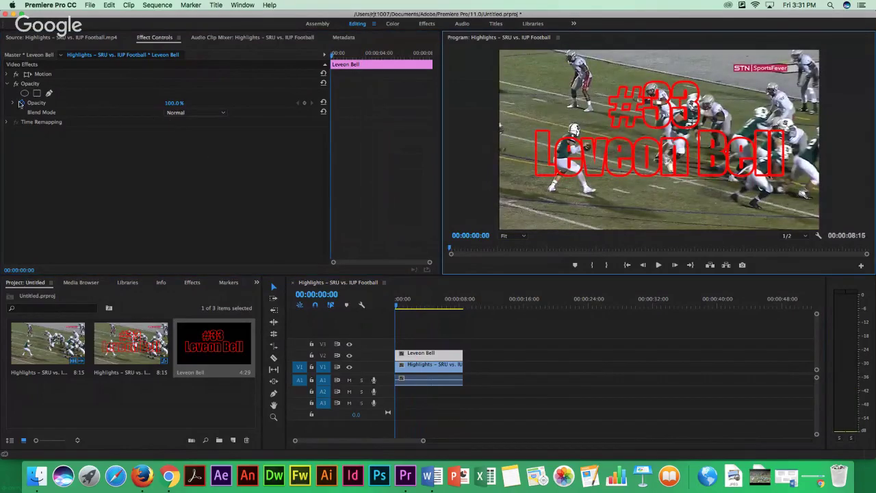
pyautogui.moveTo(172, 103); pyautogui.dragTo(176, 103)
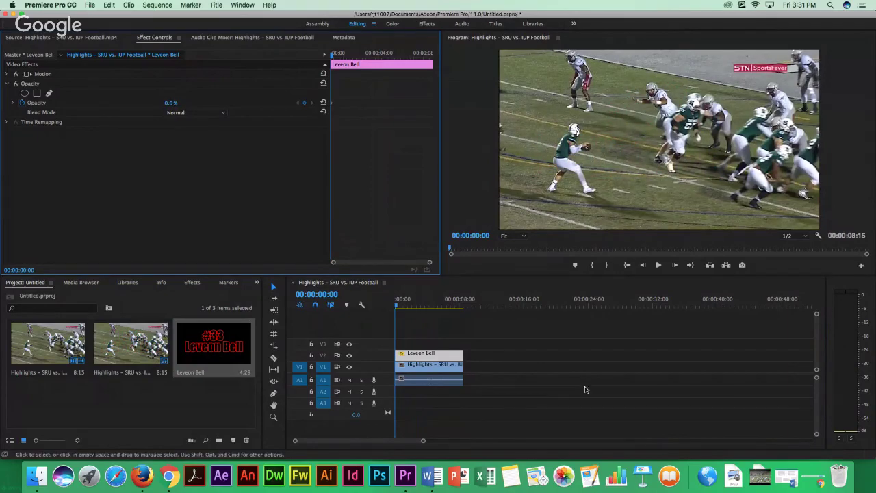
pyautogui.click(400, 307)
pyautogui.hotkey('shift', 'Right')
pyautogui.hotkey('shift', 'Right')
pyautogui.hotkey('shift', 'Right')
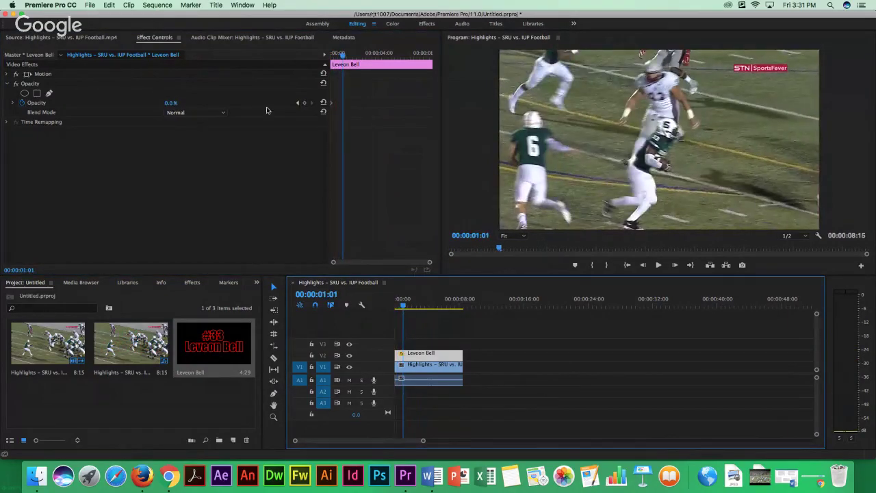
pyautogui.click(171, 102)
pyautogui.write('100')
pyautogui.press('Return')
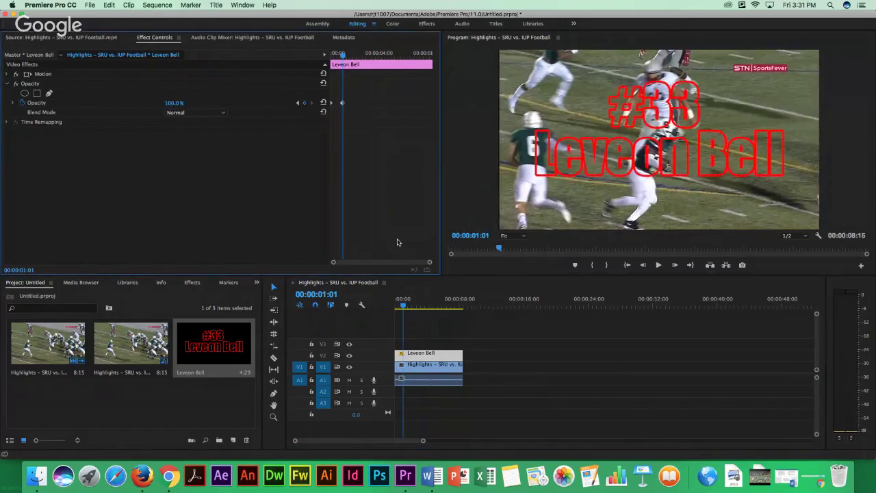
pyautogui.click(401, 307)
pyautogui.click(392, 307)
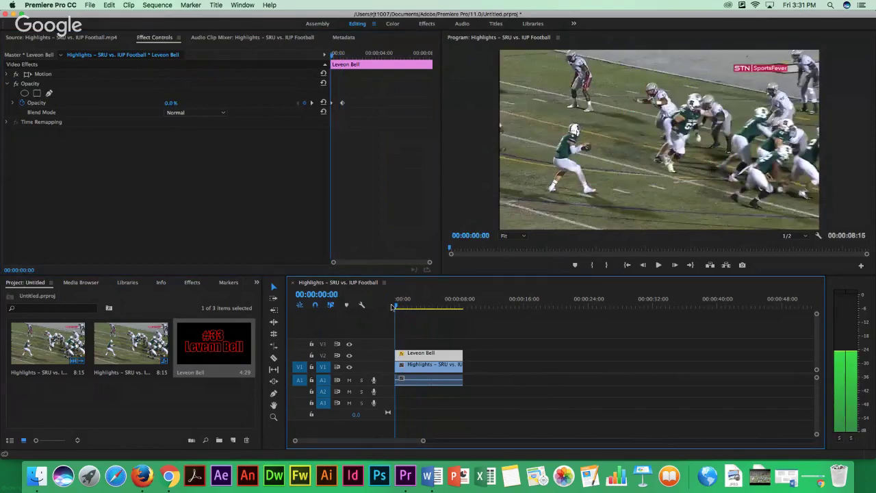
pyautogui.press('space')
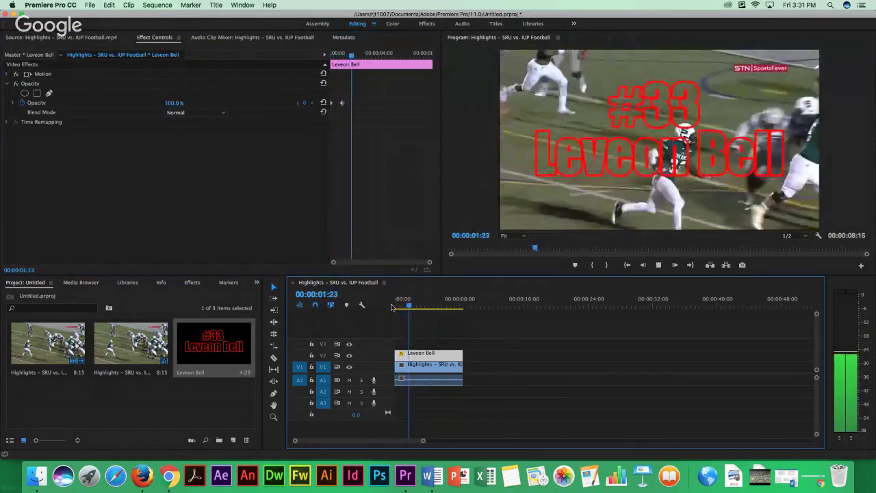
pyautogui.press('space')
# Fade the title out with Opacity keyframes from 100% at 7:13 to 0% at 8:13.
pyautogui.moveTo(414, 307); pyautogui.dragTo(458, 307)
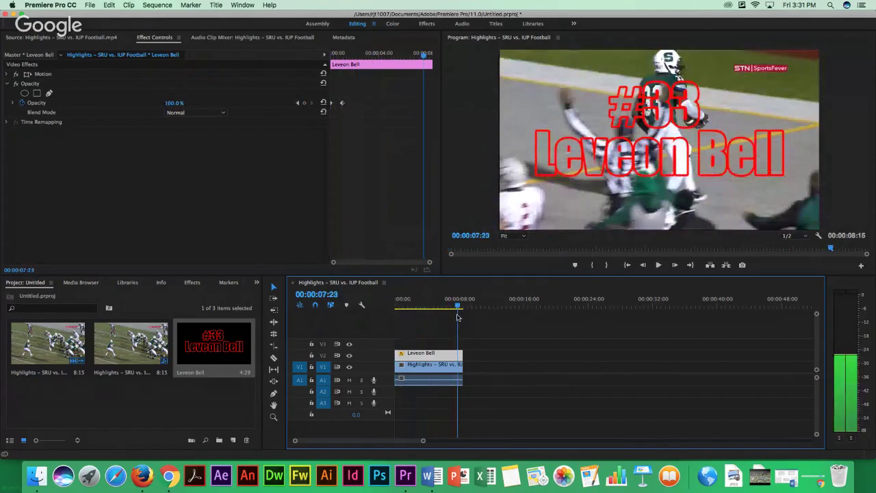
pyautogui.click(174, 103)
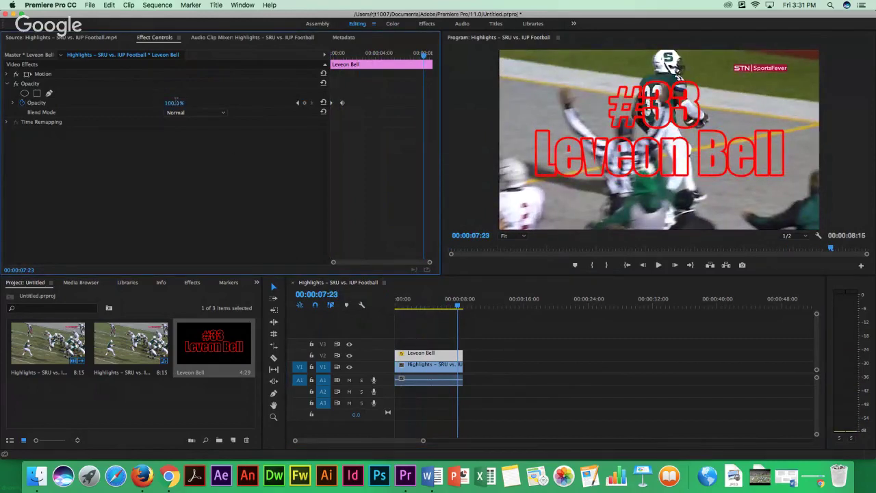
pyautogui.click(461, 308)
pyautogui.click(463, 308)
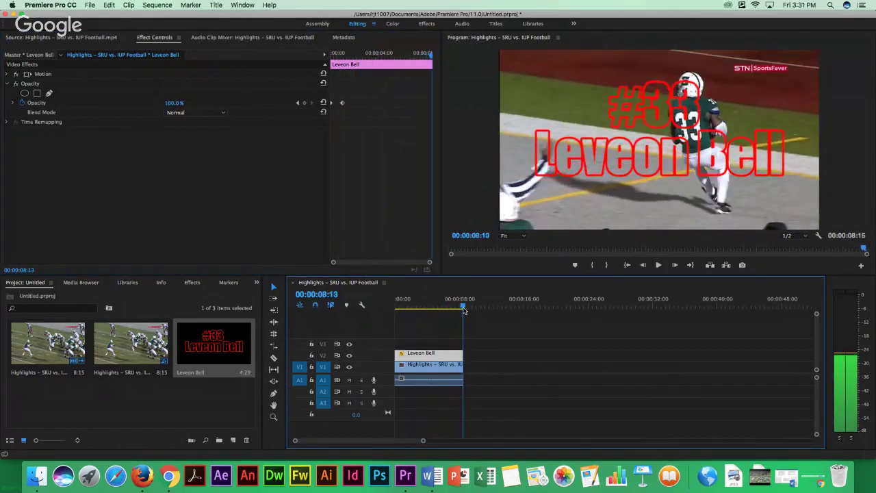
pyautogui.click(174, 102)
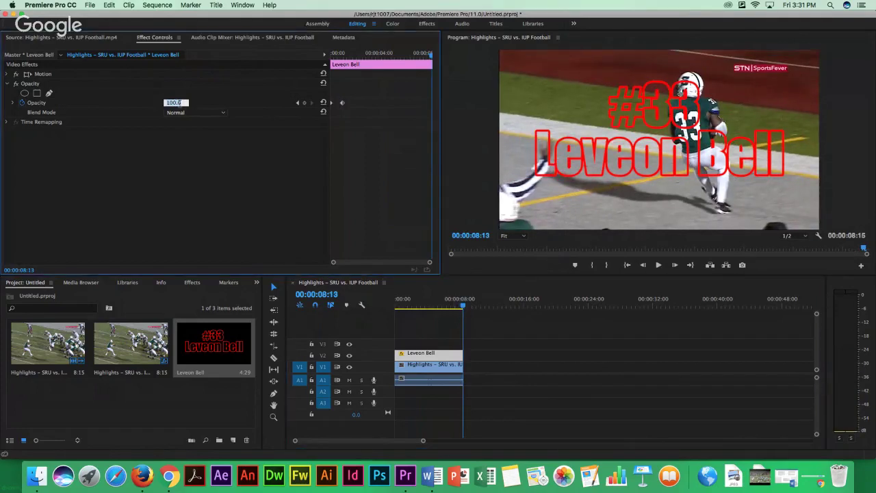
pyautogui.write('0')
pyautogui.press('Return')
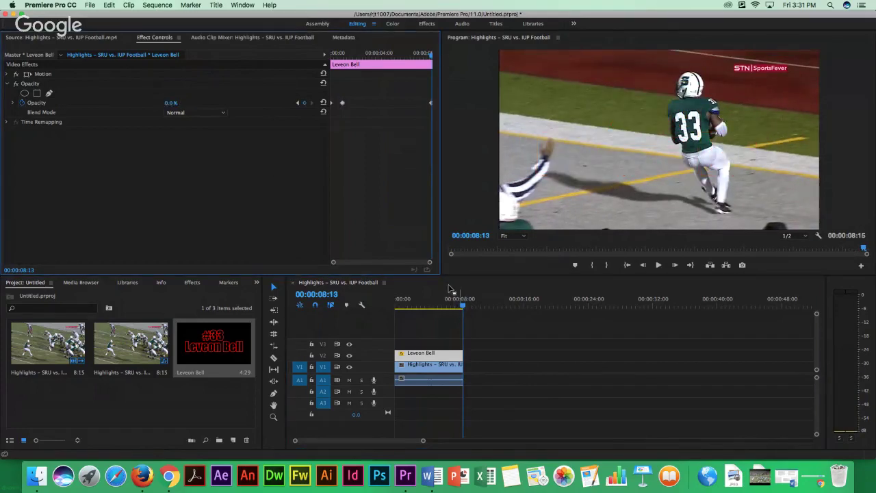
pyautogui.click(426, 58)
pyautogui.moveTo(427, 58); pyautogui.dragTo(420, 57)
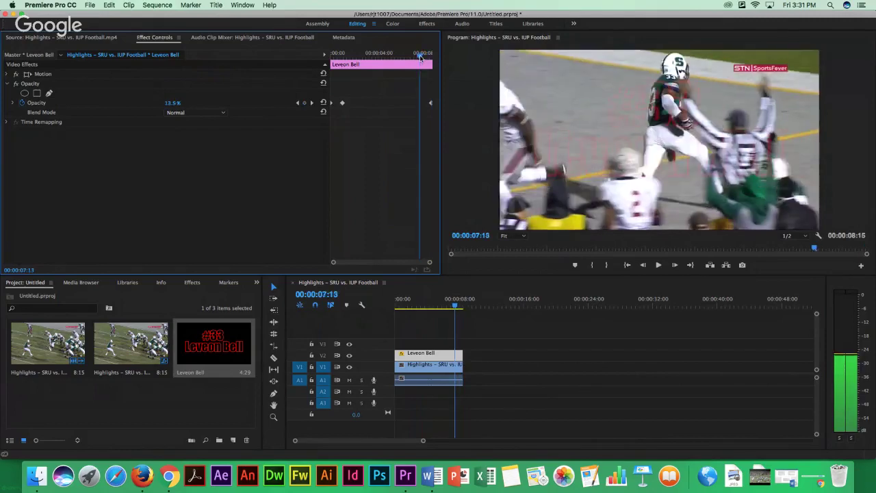
pyautogui.click(174, 104)
pyautogui.write('100')
pyautogui.press('Return')
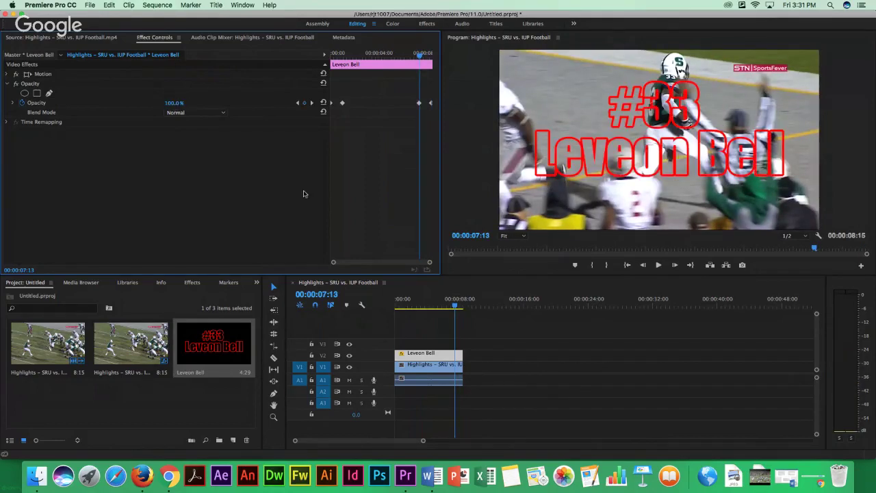
pyautogui.moveTo(451, 307); pyautogui.dragTo(394, 306)
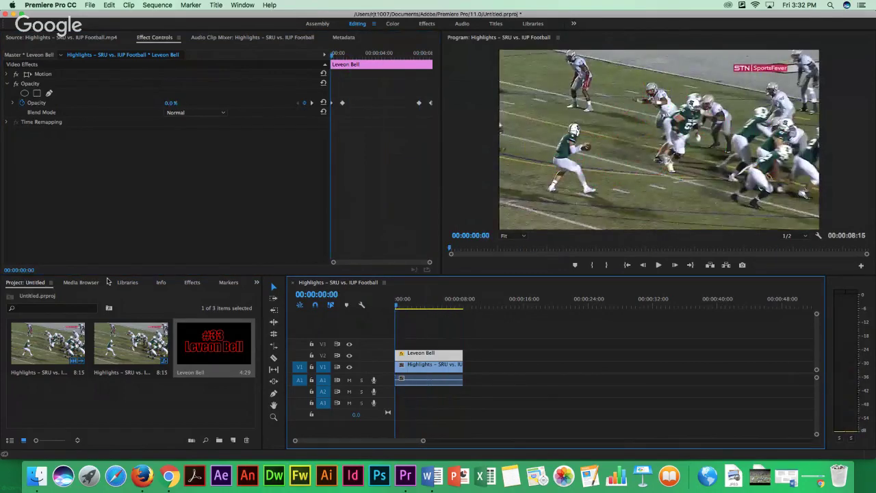
# Apply the Strobe Light effect from the Stylize group to the title clip.
pyautogui.click(192, 282)
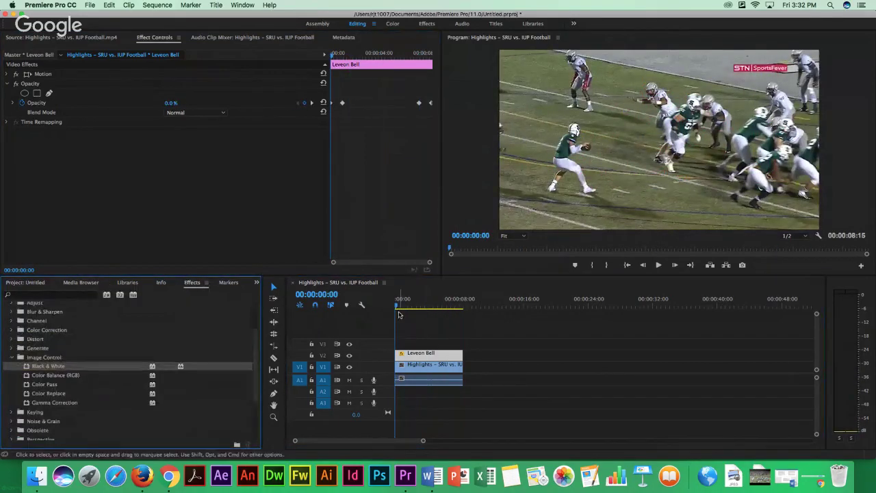
pyautogui.moveTo(400, 308)
pyautogui.mouseDown()
pyautogui.moveTo(408, 310)
pyautogui.moveTo(395, 307)
pyautogui.mouseUp()
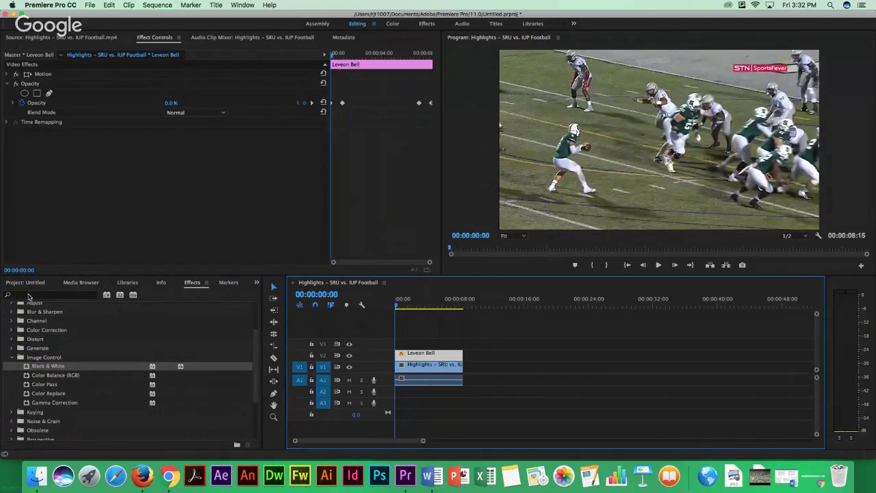
pyautogui.click(29, 295)
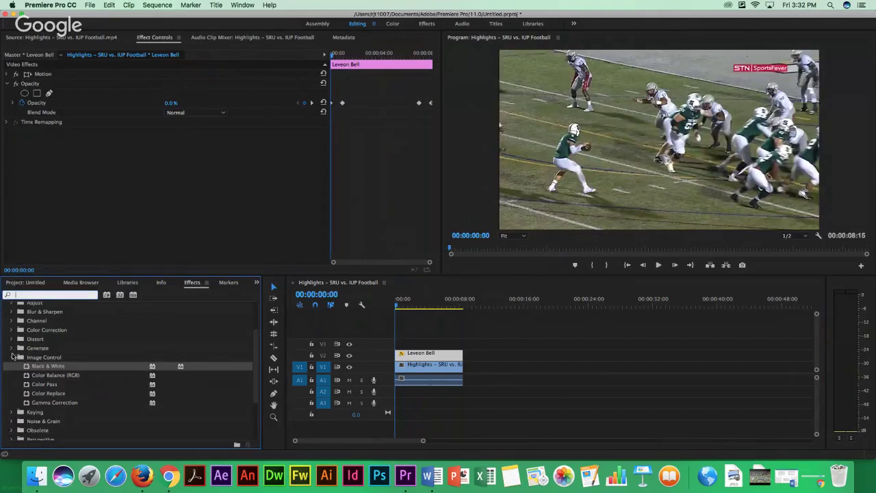
pyautogui.click(12, 357)
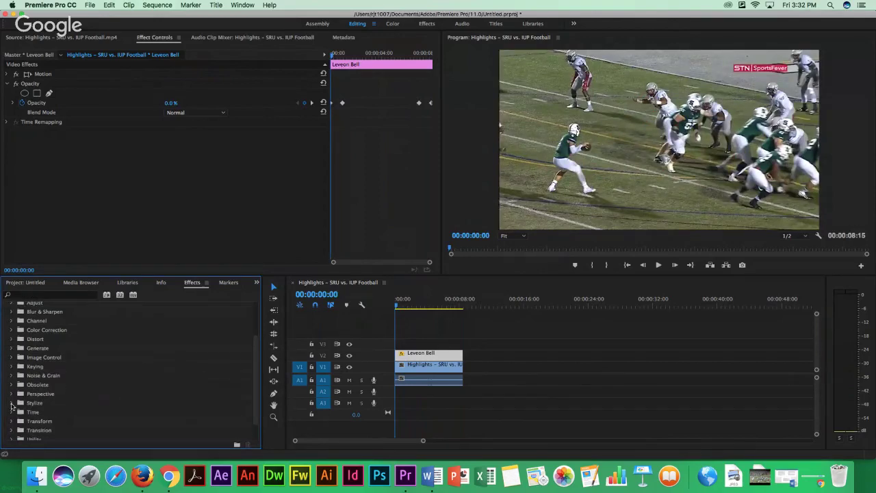
pyautogui.click(12, 404)
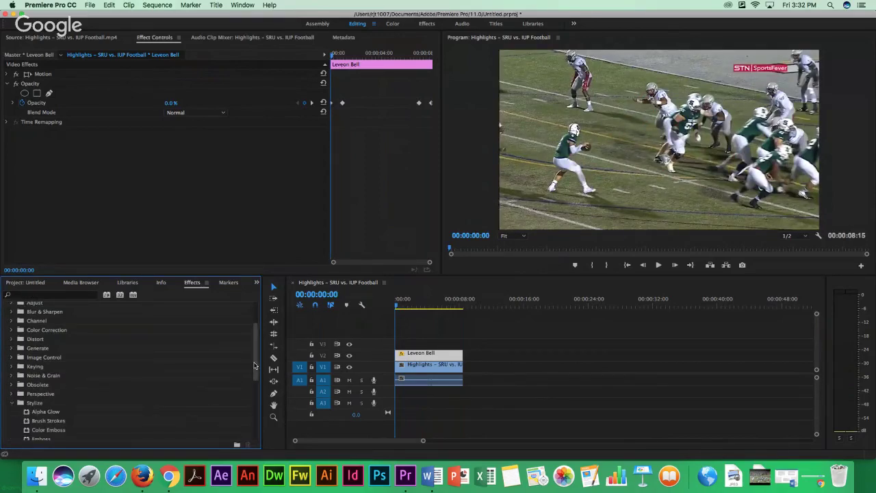
pyautogui.moveTo(254, 365); pyautogui.dragTo(254, 414)
pyautogui.moveTo(36, 395); pyautogui.dragTo(431, 357)
# Play back the sequence to preview the strobe flashes, then deselect the clip.
pyautogui.press('space')
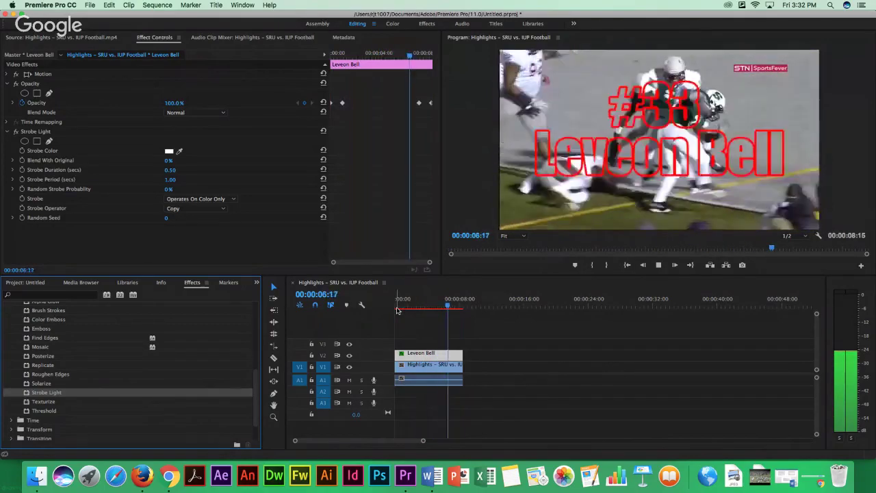
pyautogui.press('space')
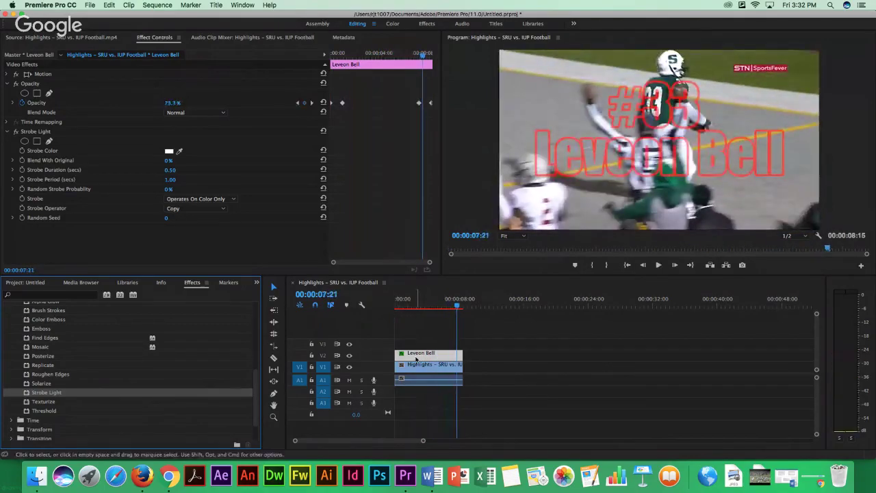
pyautogui.click(420, 344)
# Select the Leveon Bell title clip and collapse its Opacity settings in Effect Controls.
pyautogui.click(417, 353)
pyautogui.doubleClick(418, 353)
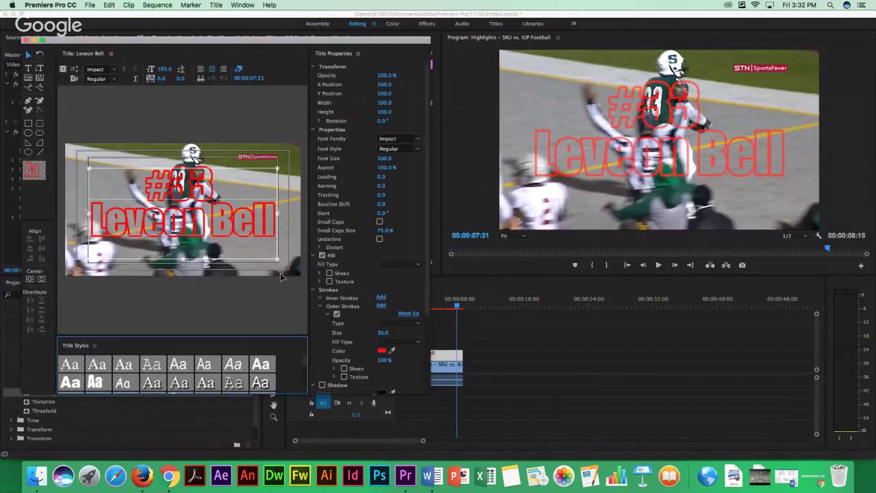
pyautogui.click(20, 39)
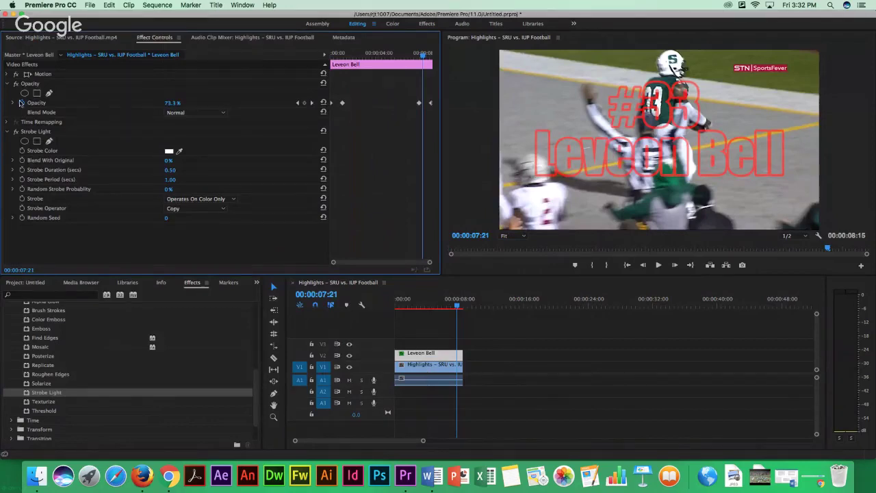
pyautogui.click(7, 84)
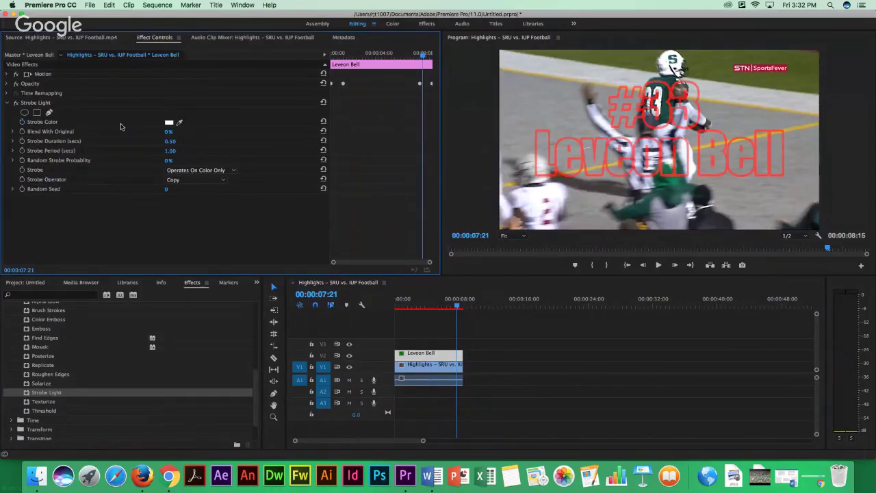
# Change the Strobe Light colour from white to dark green (032811).
pyautogui.click(169, 122)
pyautogui.click(460, 155)
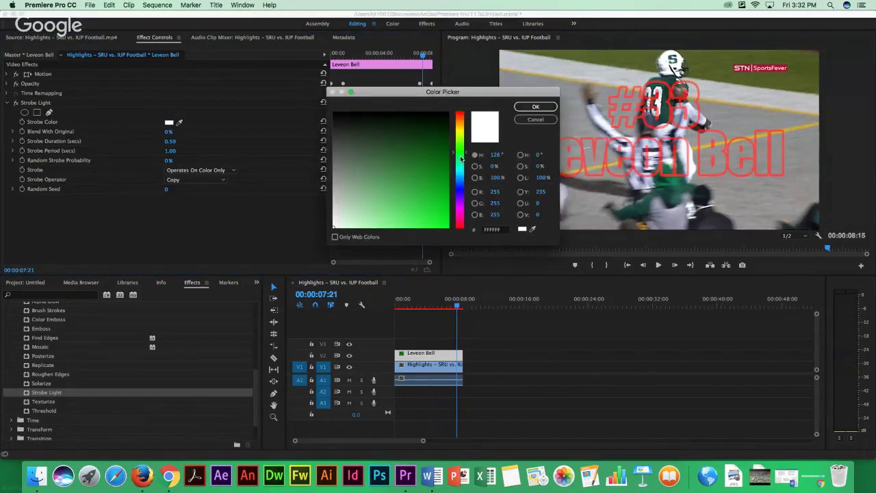
pyautogui.moveTo(438, 140)
pyautogui.mouseDown()
pyautogui.moveTo(443, 121)
pyautogui.moveTo(440, 141)
pyautogui.mouseUp()
pyautogui.click(536, 108)
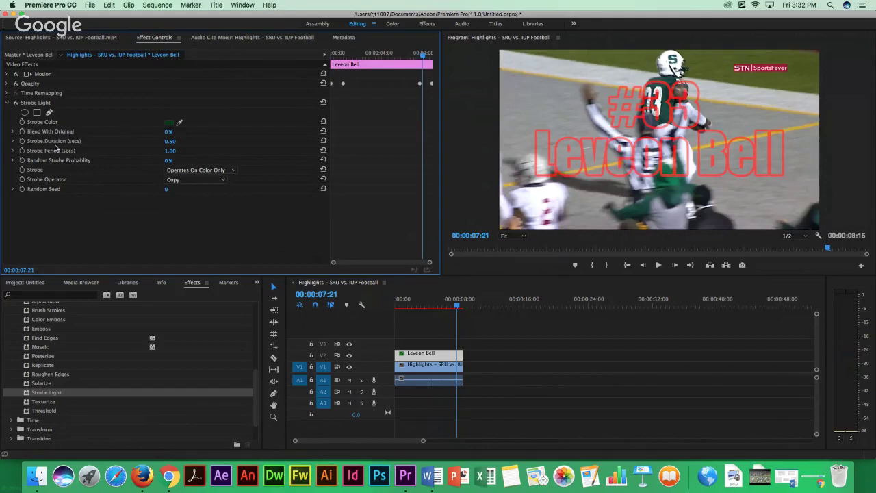
# Set Strobe Period to 0.75 and Strobe Duration to 0.40.
pyautogui.click(171, 150)
pyautogui.write('0.75')
pyautogui.click(171, 140)
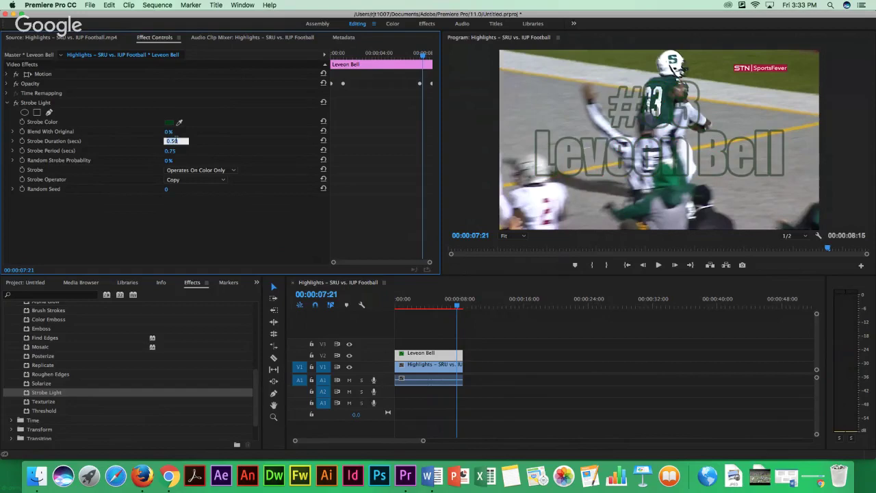
pyautogui.press('BackSpace')
pyautogui.write('0.40')
pyautogui.press('Return')
# Preview the green strobe from 7:14, then return the playhead to around 5:23.
pyautogui.click(454, 309)
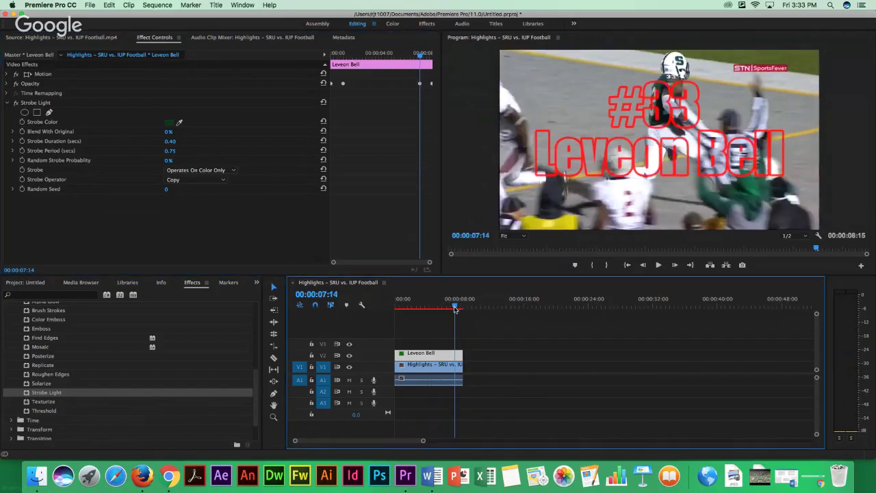
pyautogui.press('space')
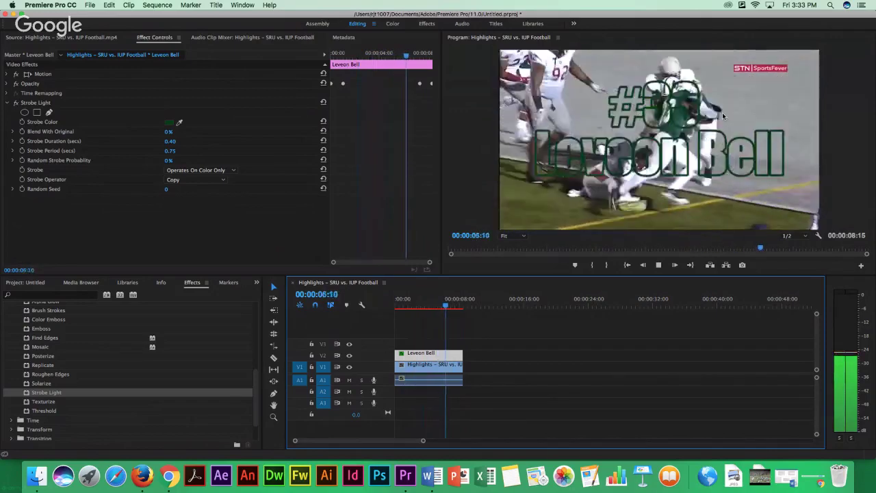
pyautogui.press('space')
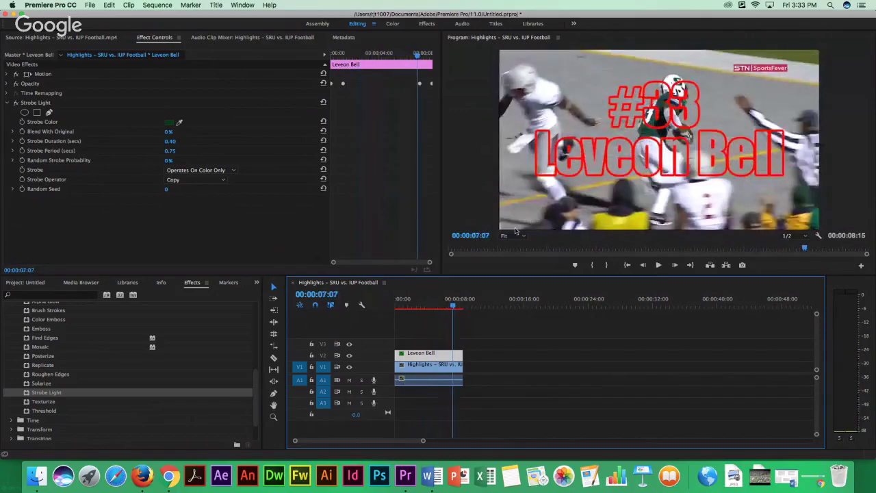
pyautogui.moveTo(452, 306); pyautogui.dragTo(395, 306)
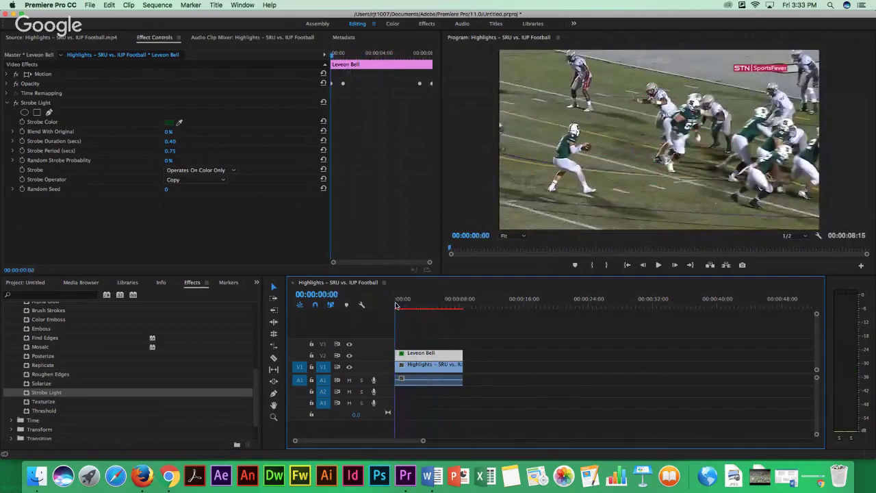